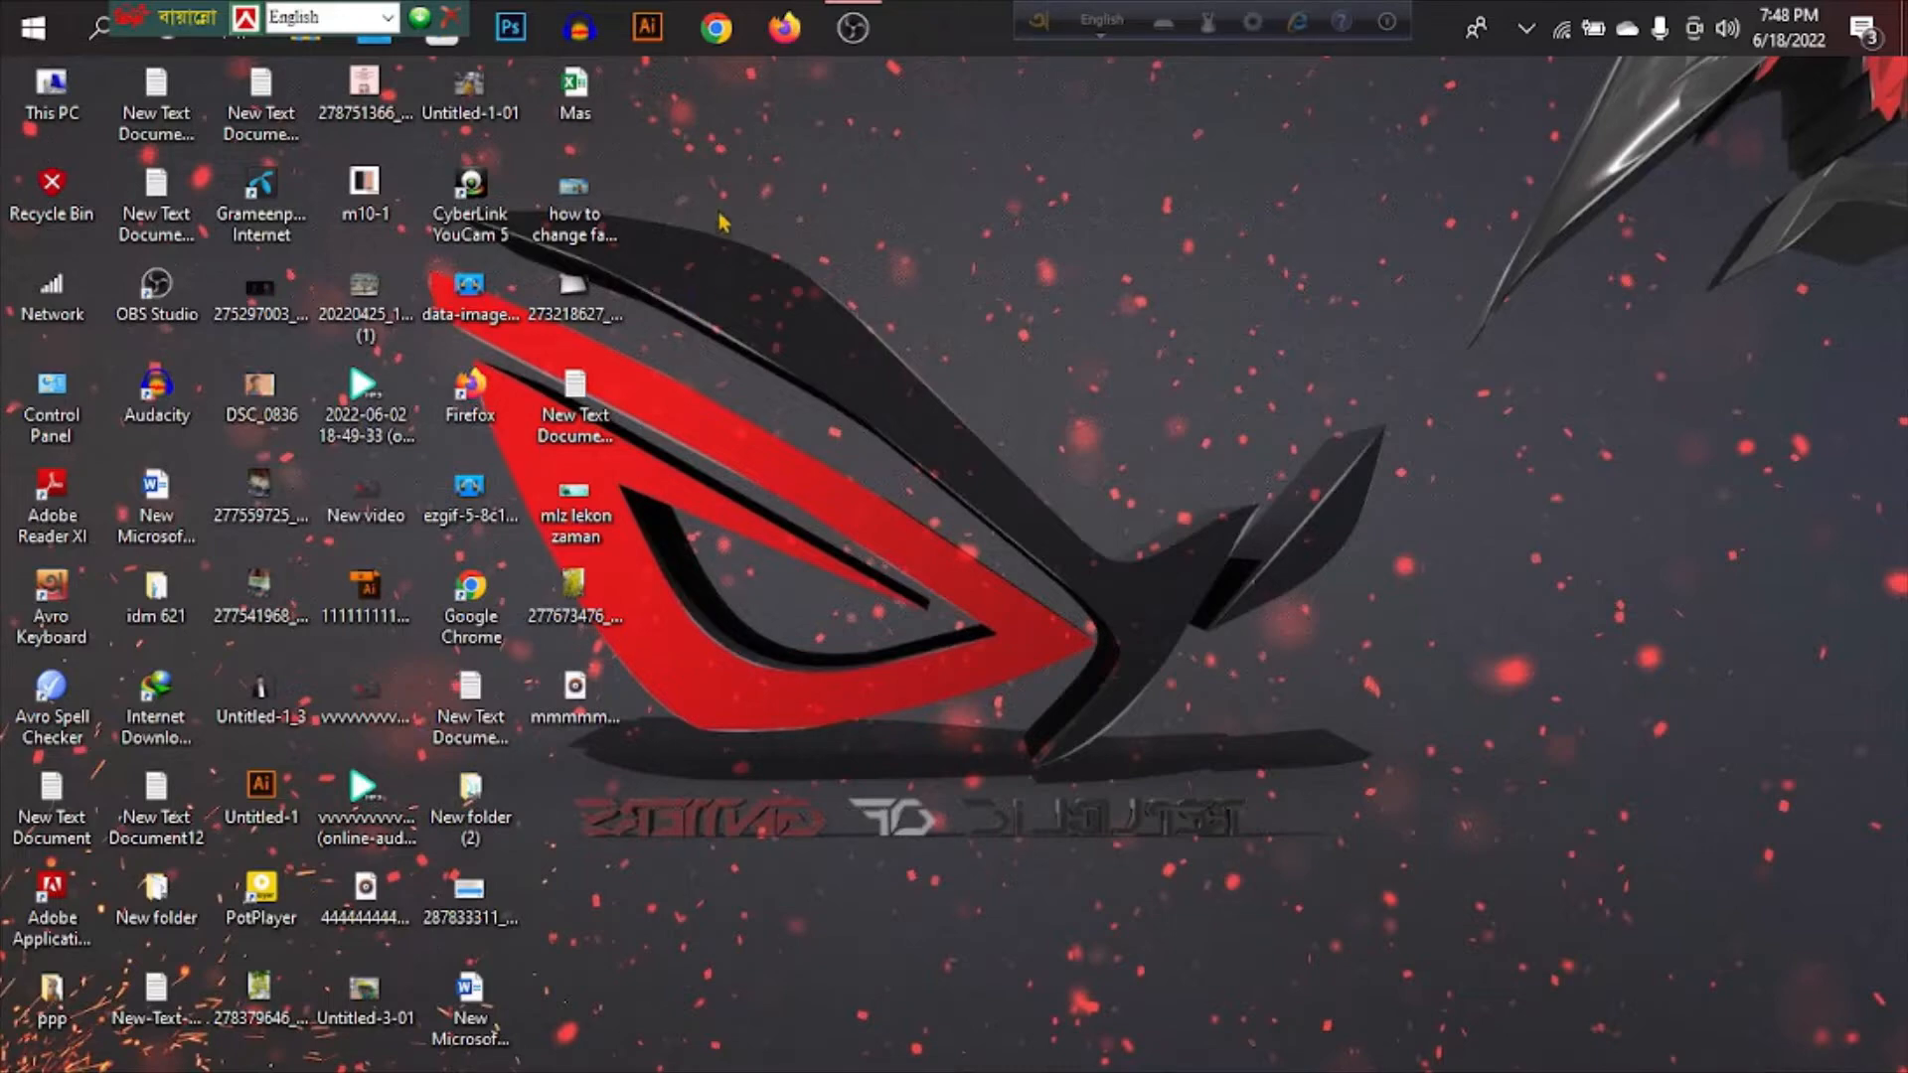
Switch to Google Chrome and go to canva.com
{"action": "left_click", "coordinate": [716, 28]}
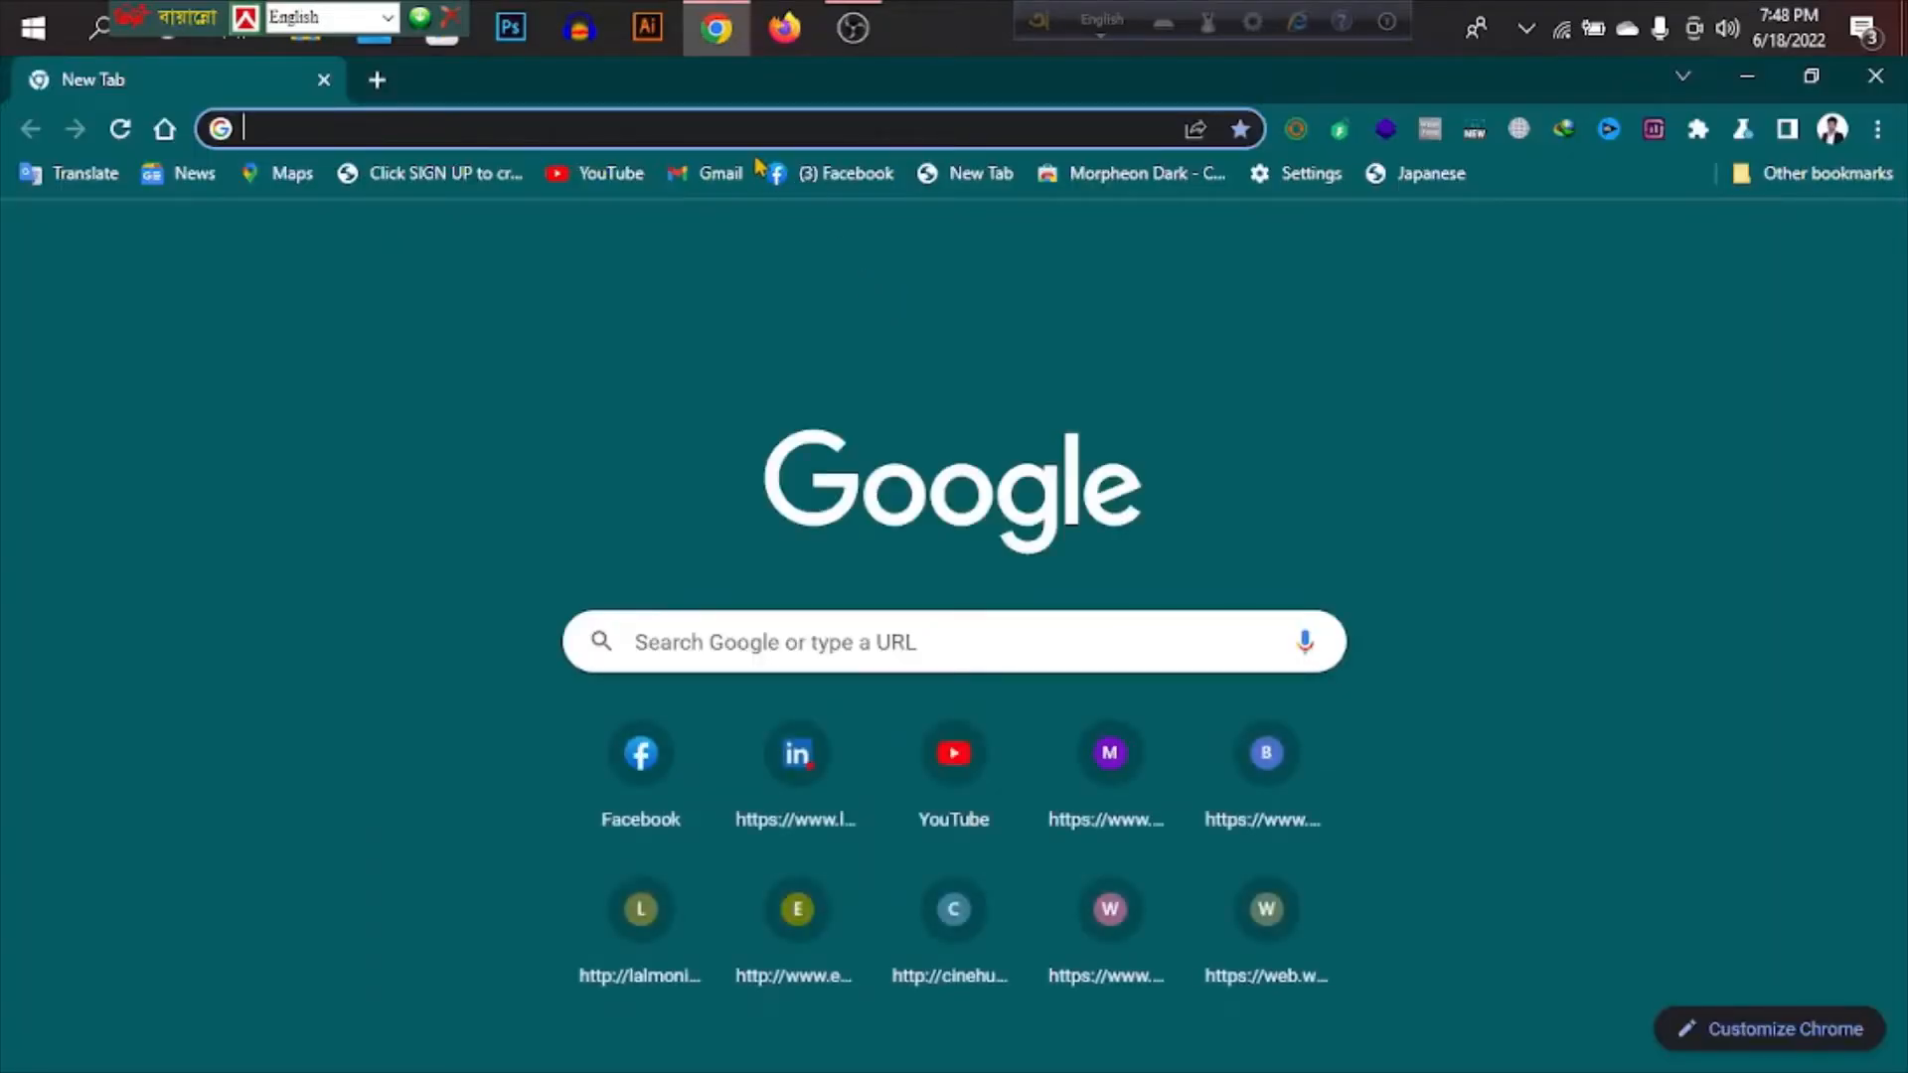
{"action": "left_click", "coordinate": [751, 131]}
{"action": "type", "text": "canva.com"}
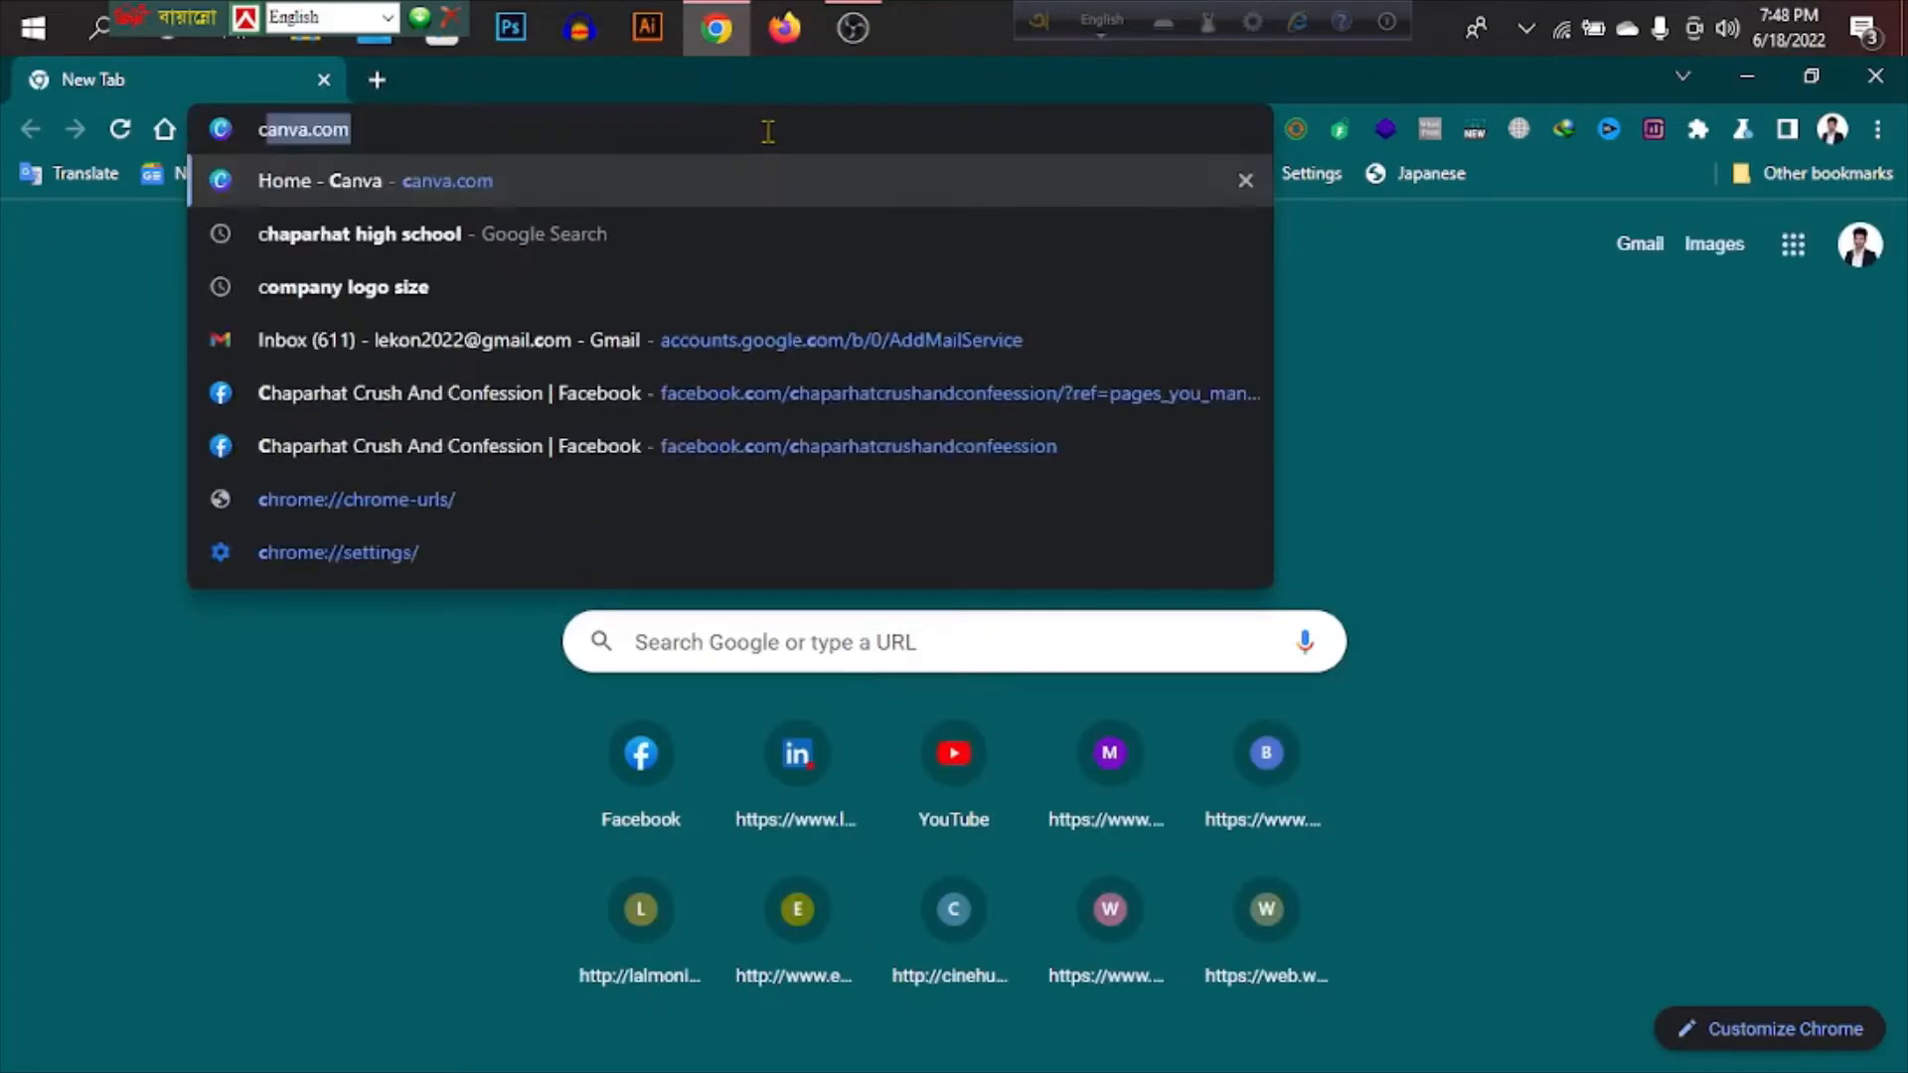
{"action": "key", "text": "Return"}
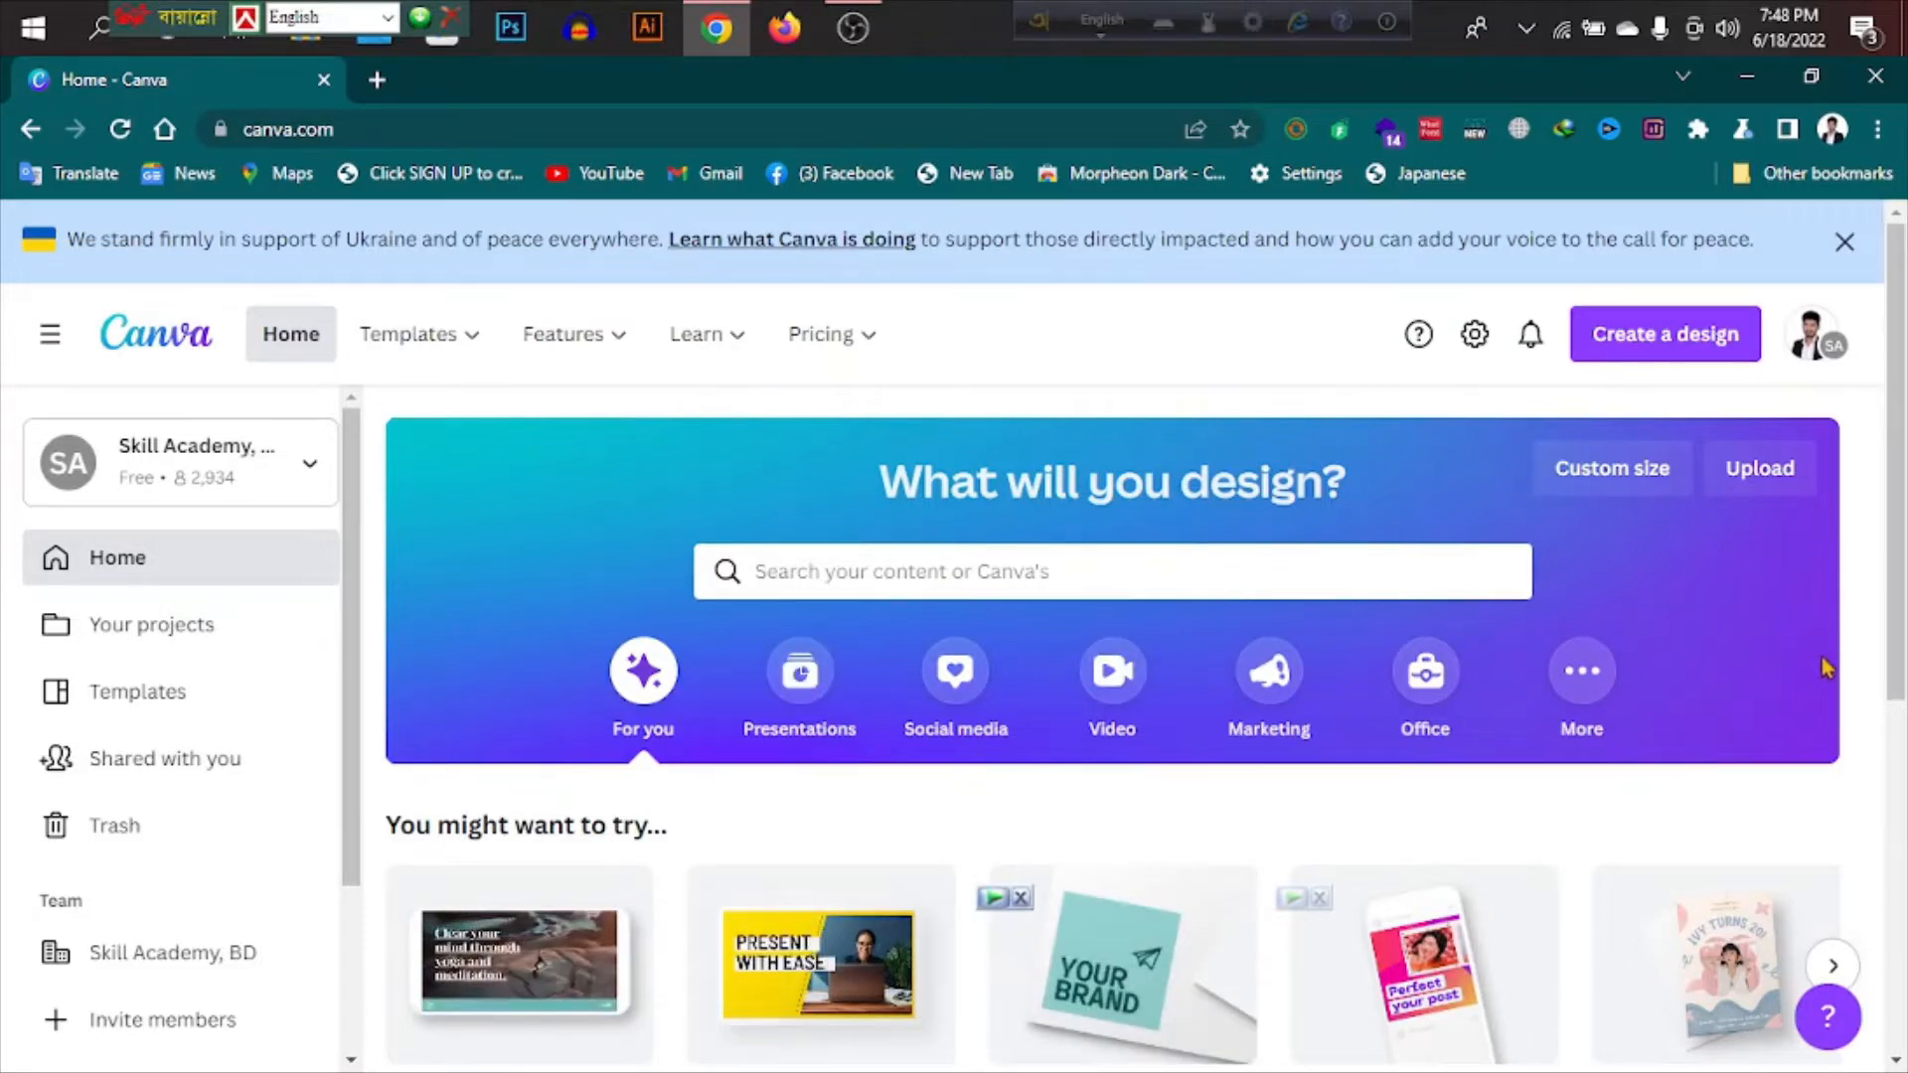
{"action": "left_click", "coordinate": [1674, 349]}
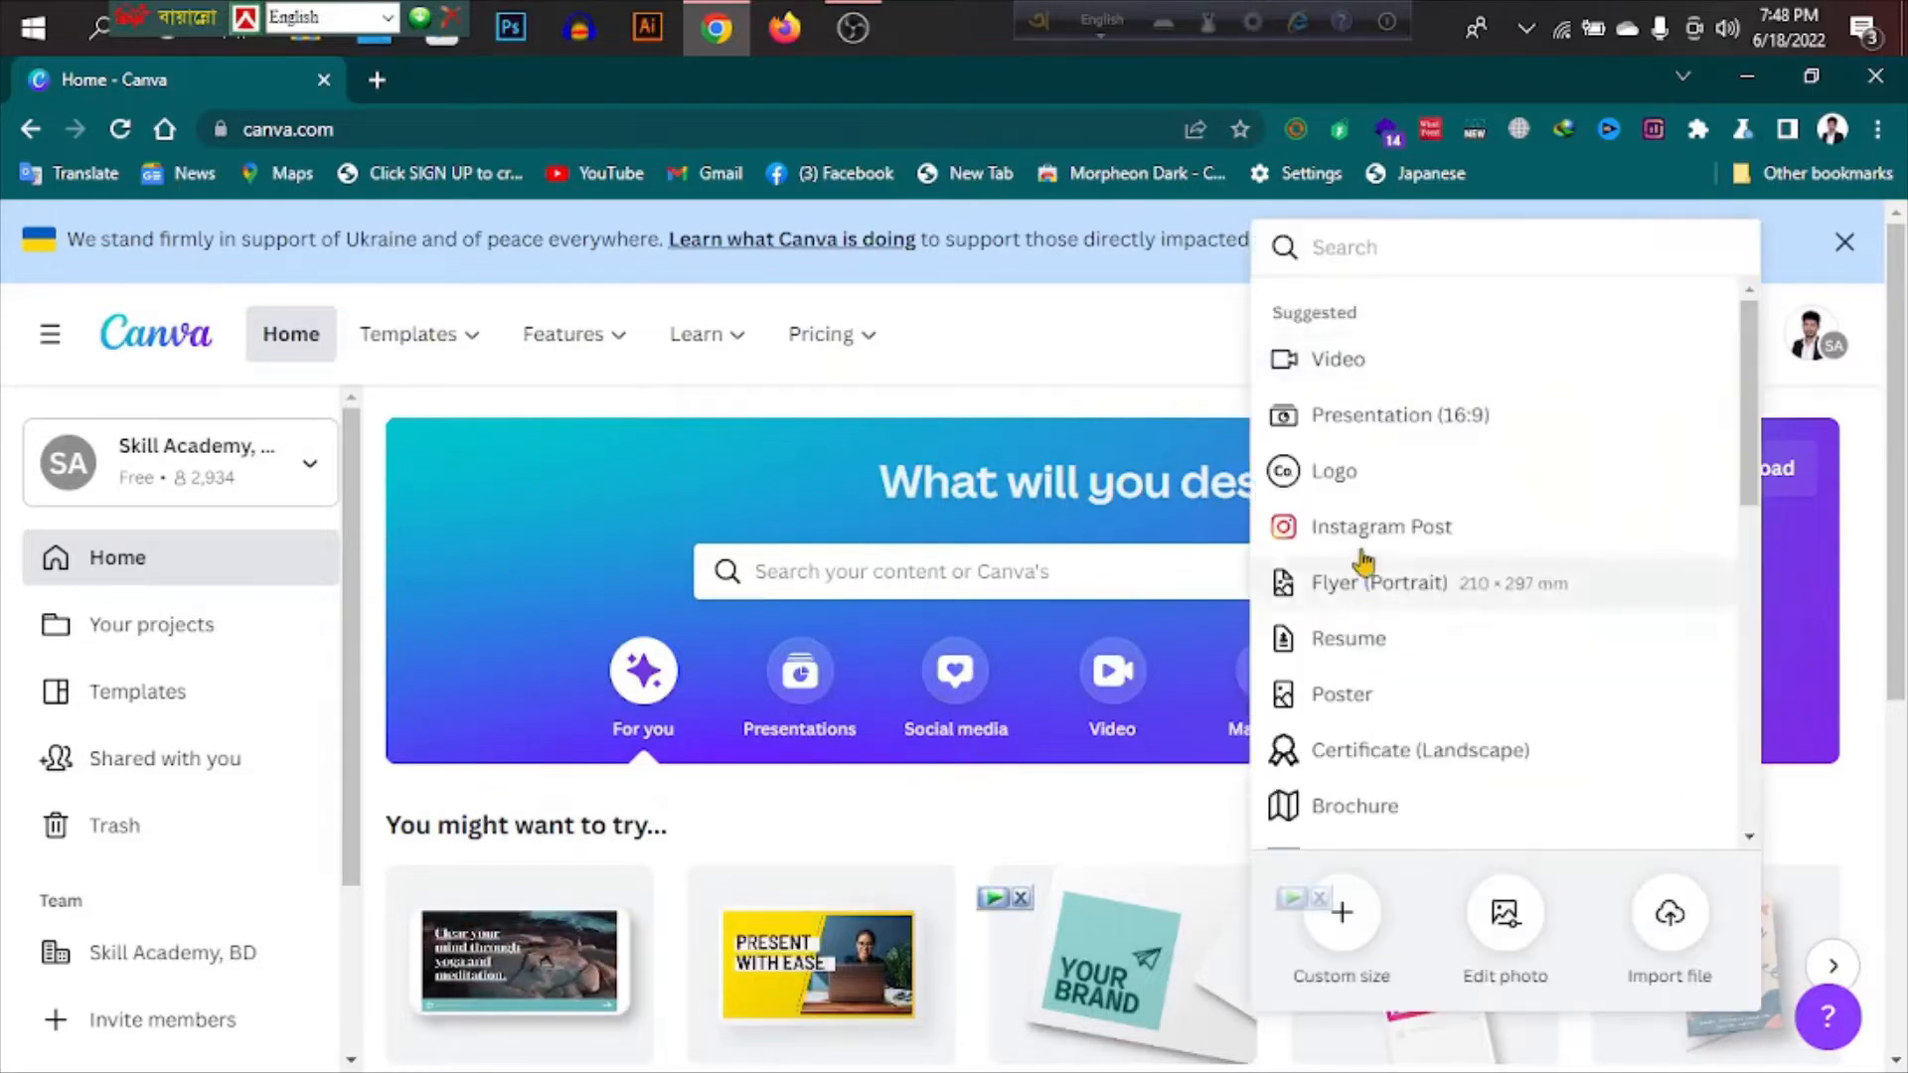
{"action": "left_click", "coordinate": [1078, 348]}
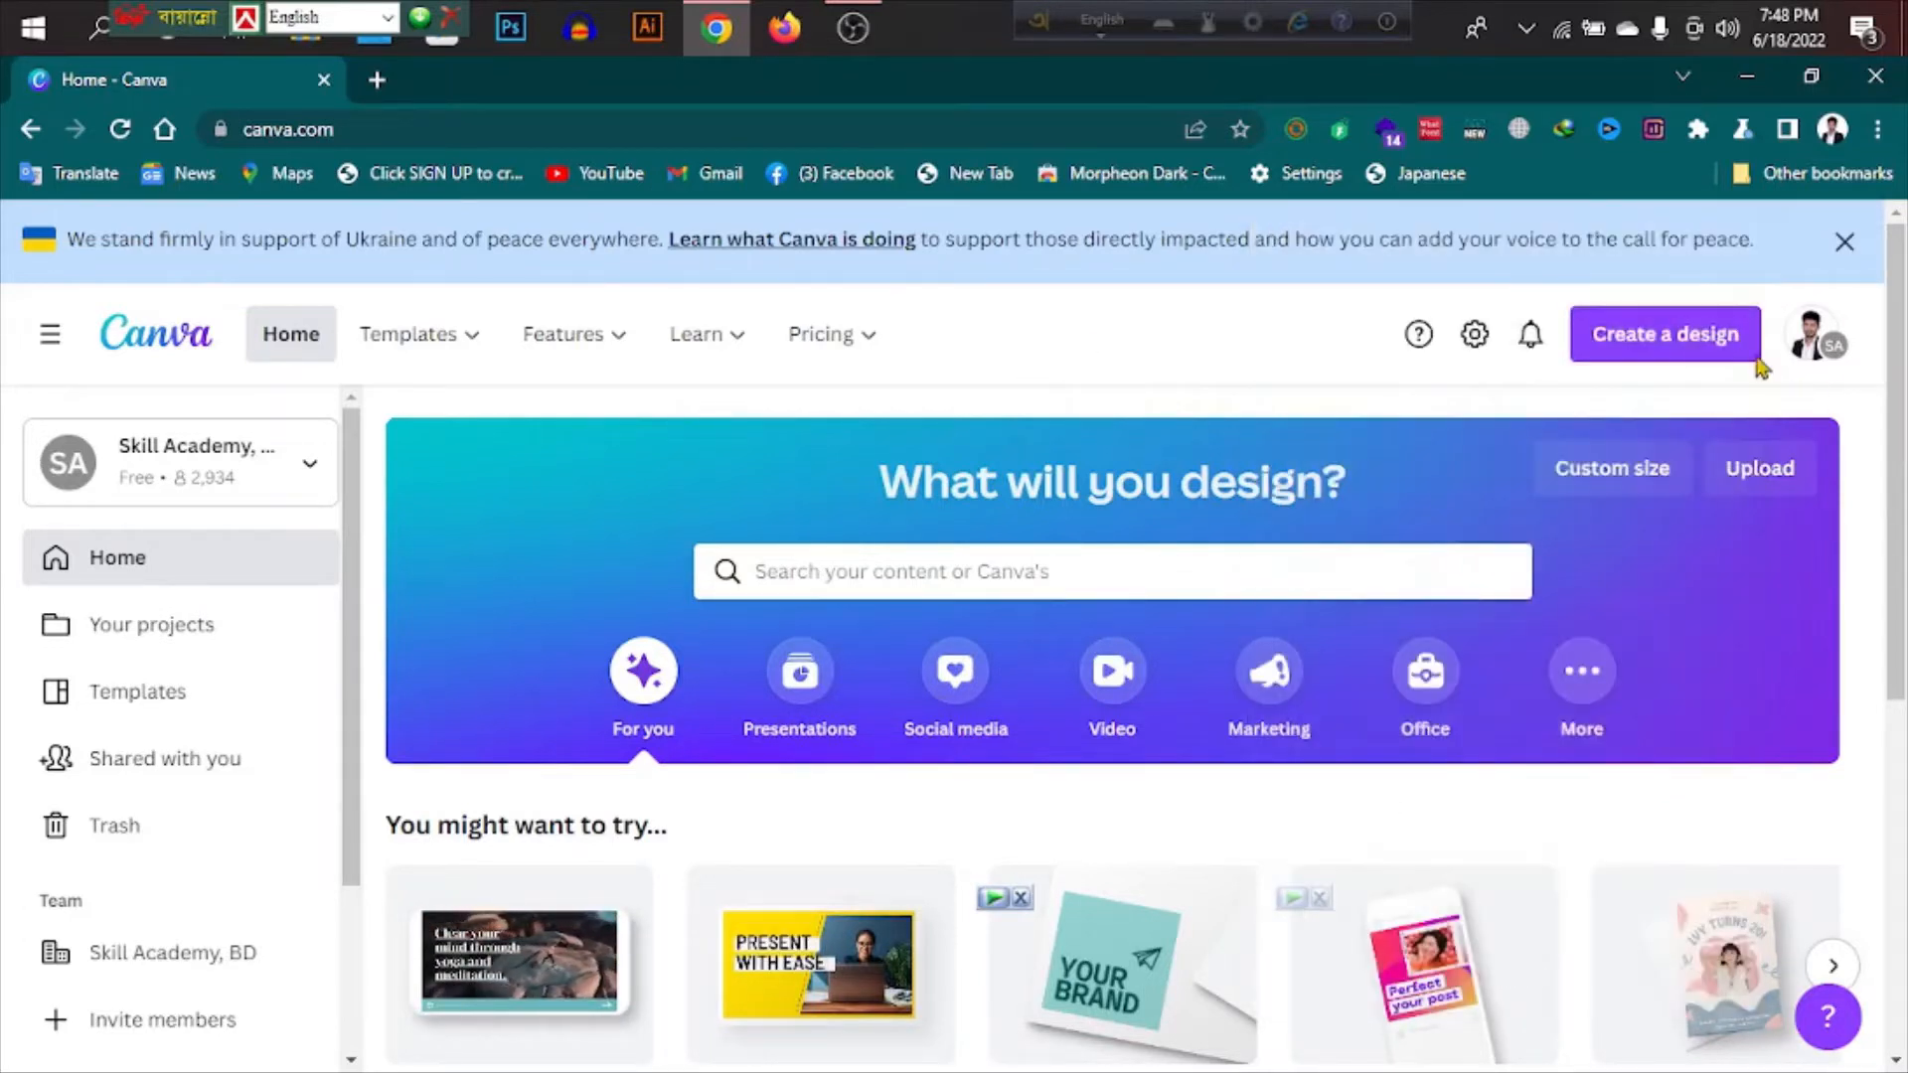
{"action": "scroll", "coordinate": [1396, 701], "scroll_direction": "down", "scroll_amount": 3}
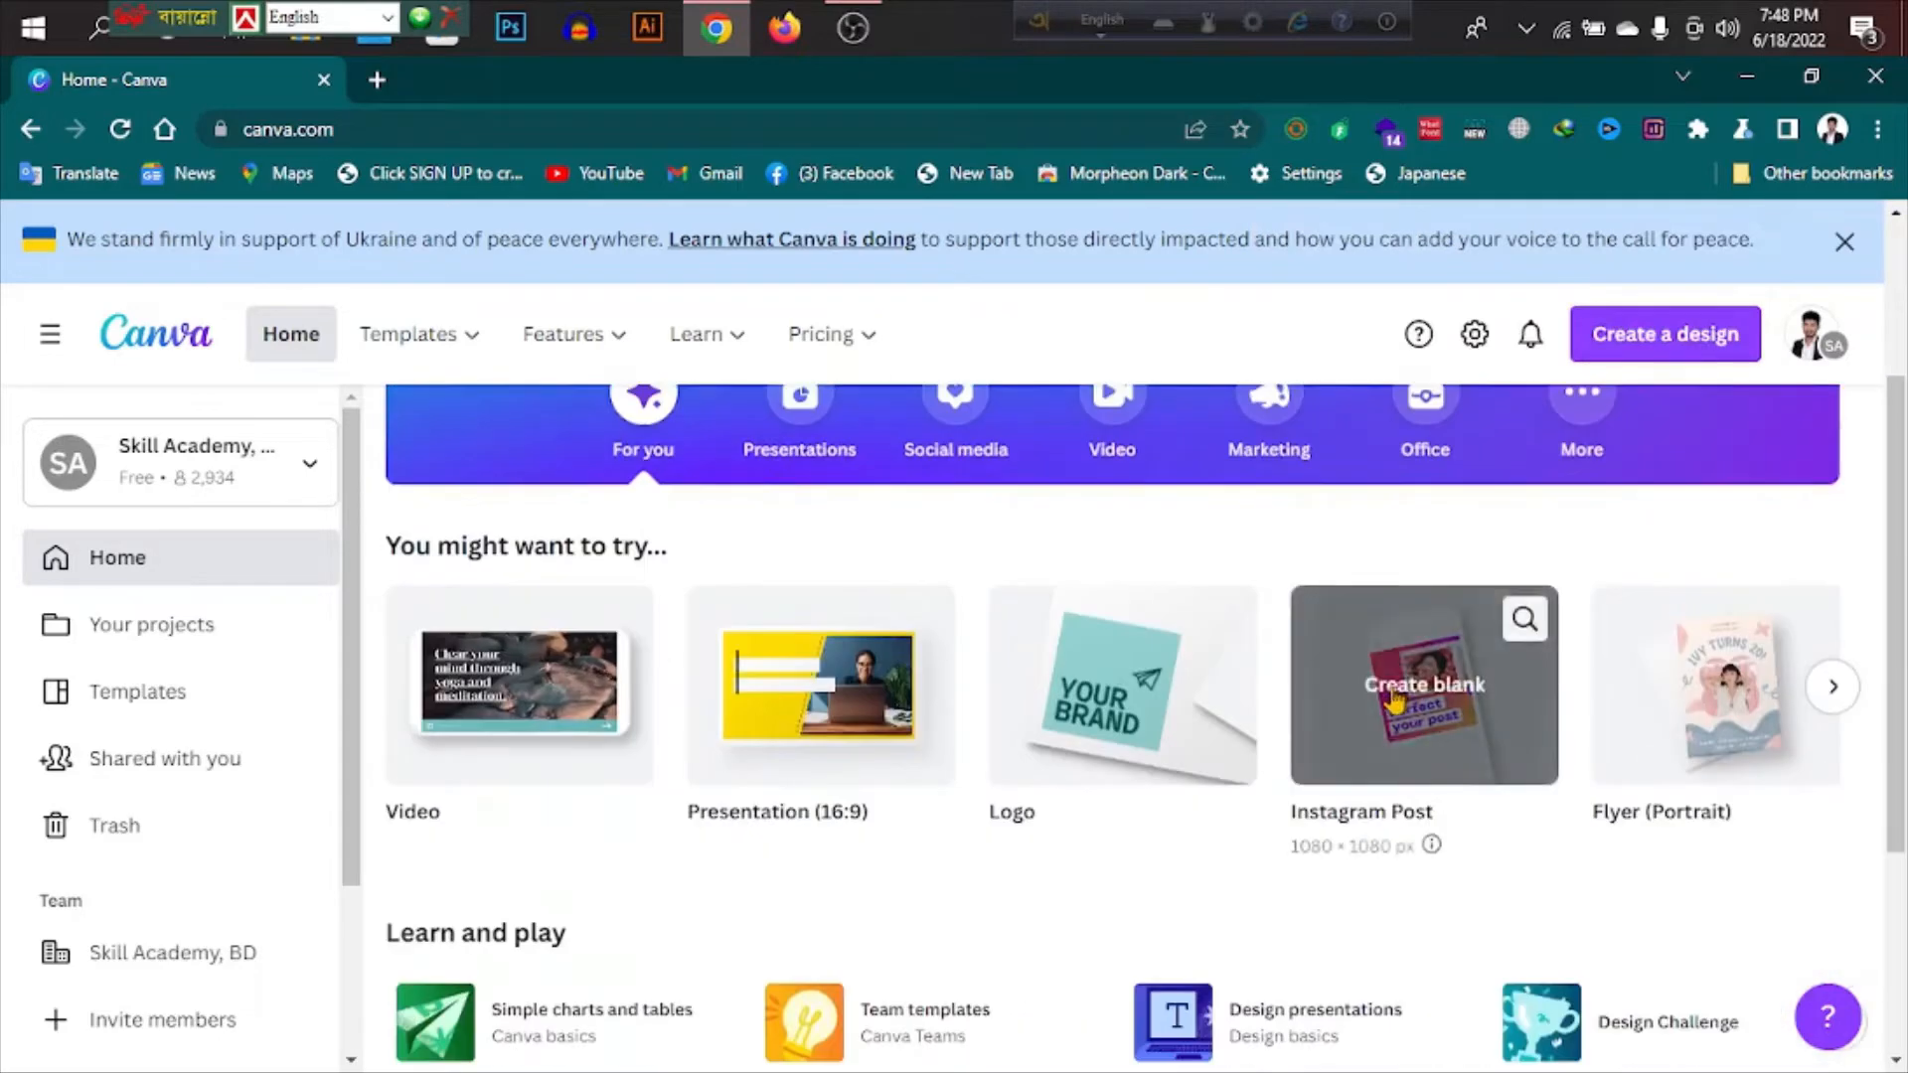
{"action": "scroll", "coordinate": [1396, 701], "scroll_direction": "up", "scroll_amount": 3}
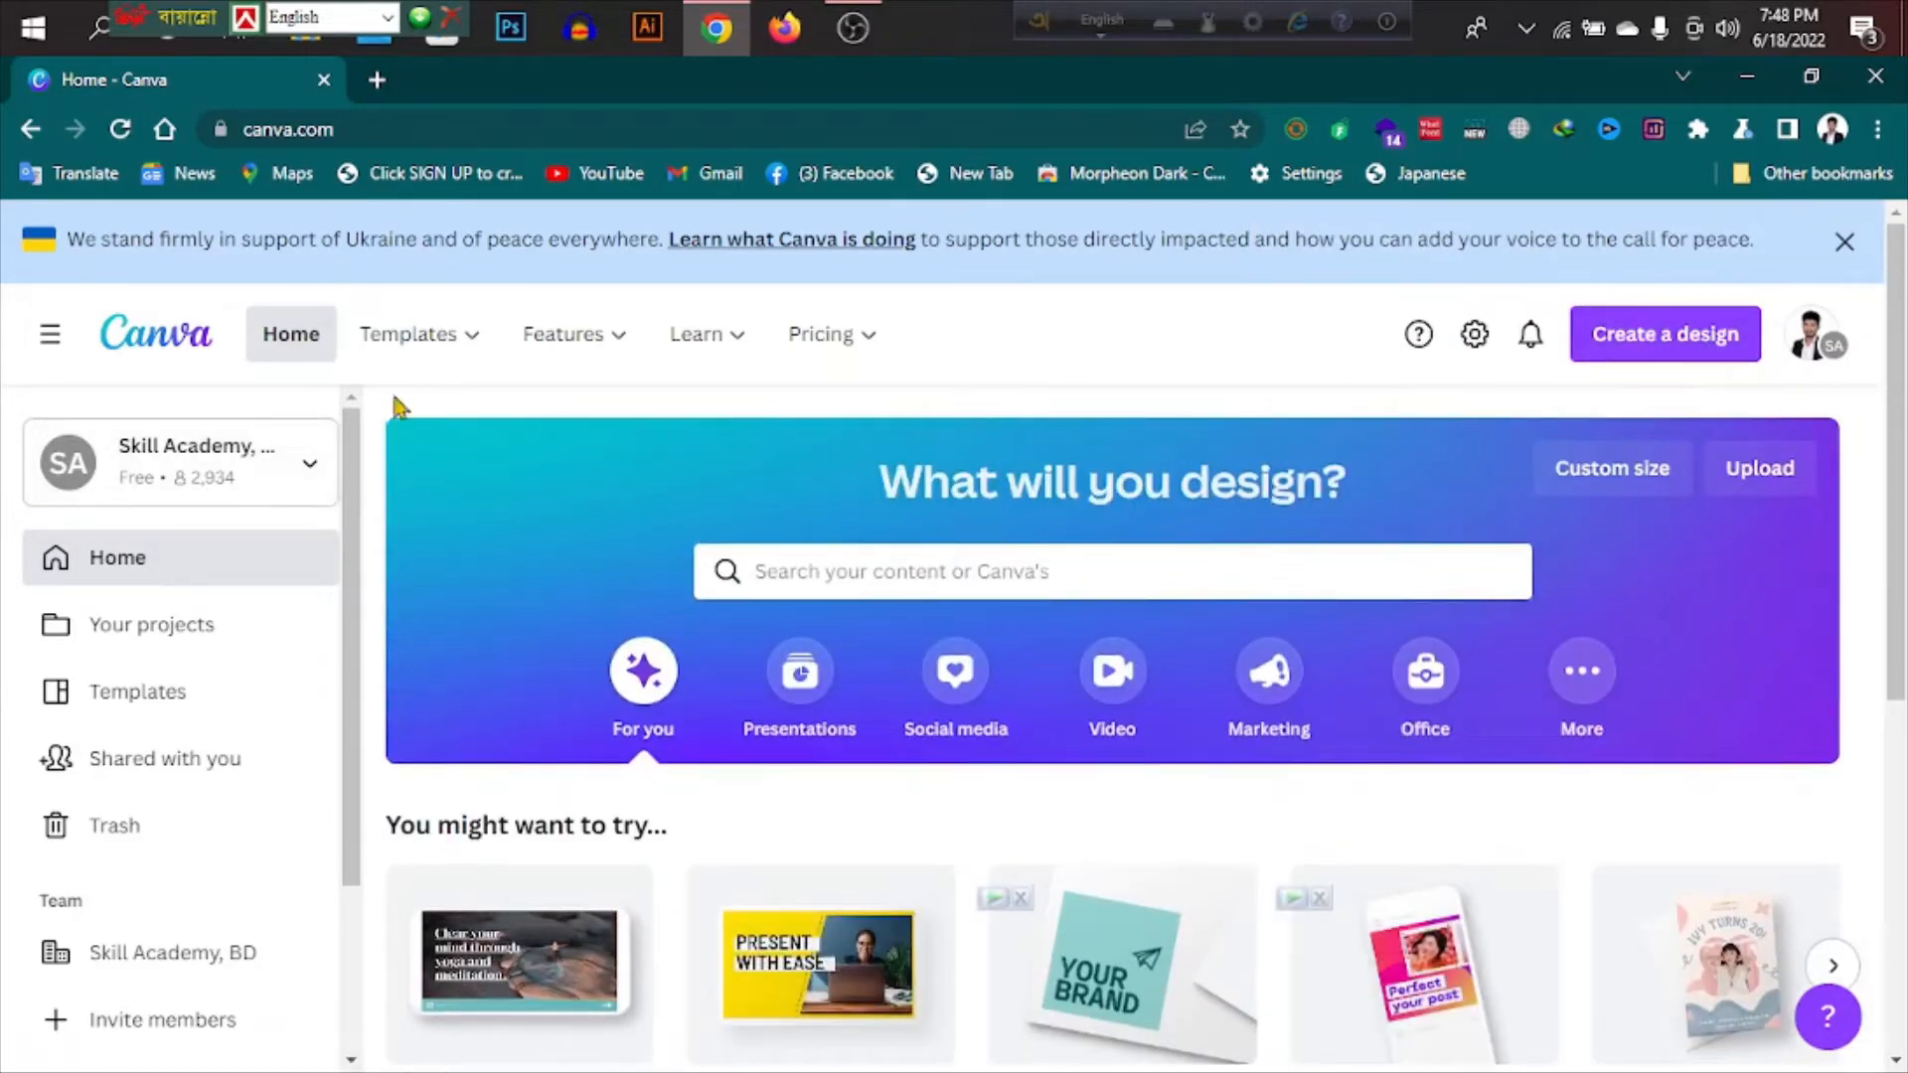
Open the Logos template gallery from the Business template category
{"action": "mouse_move", "coordinate": [426, 356]}
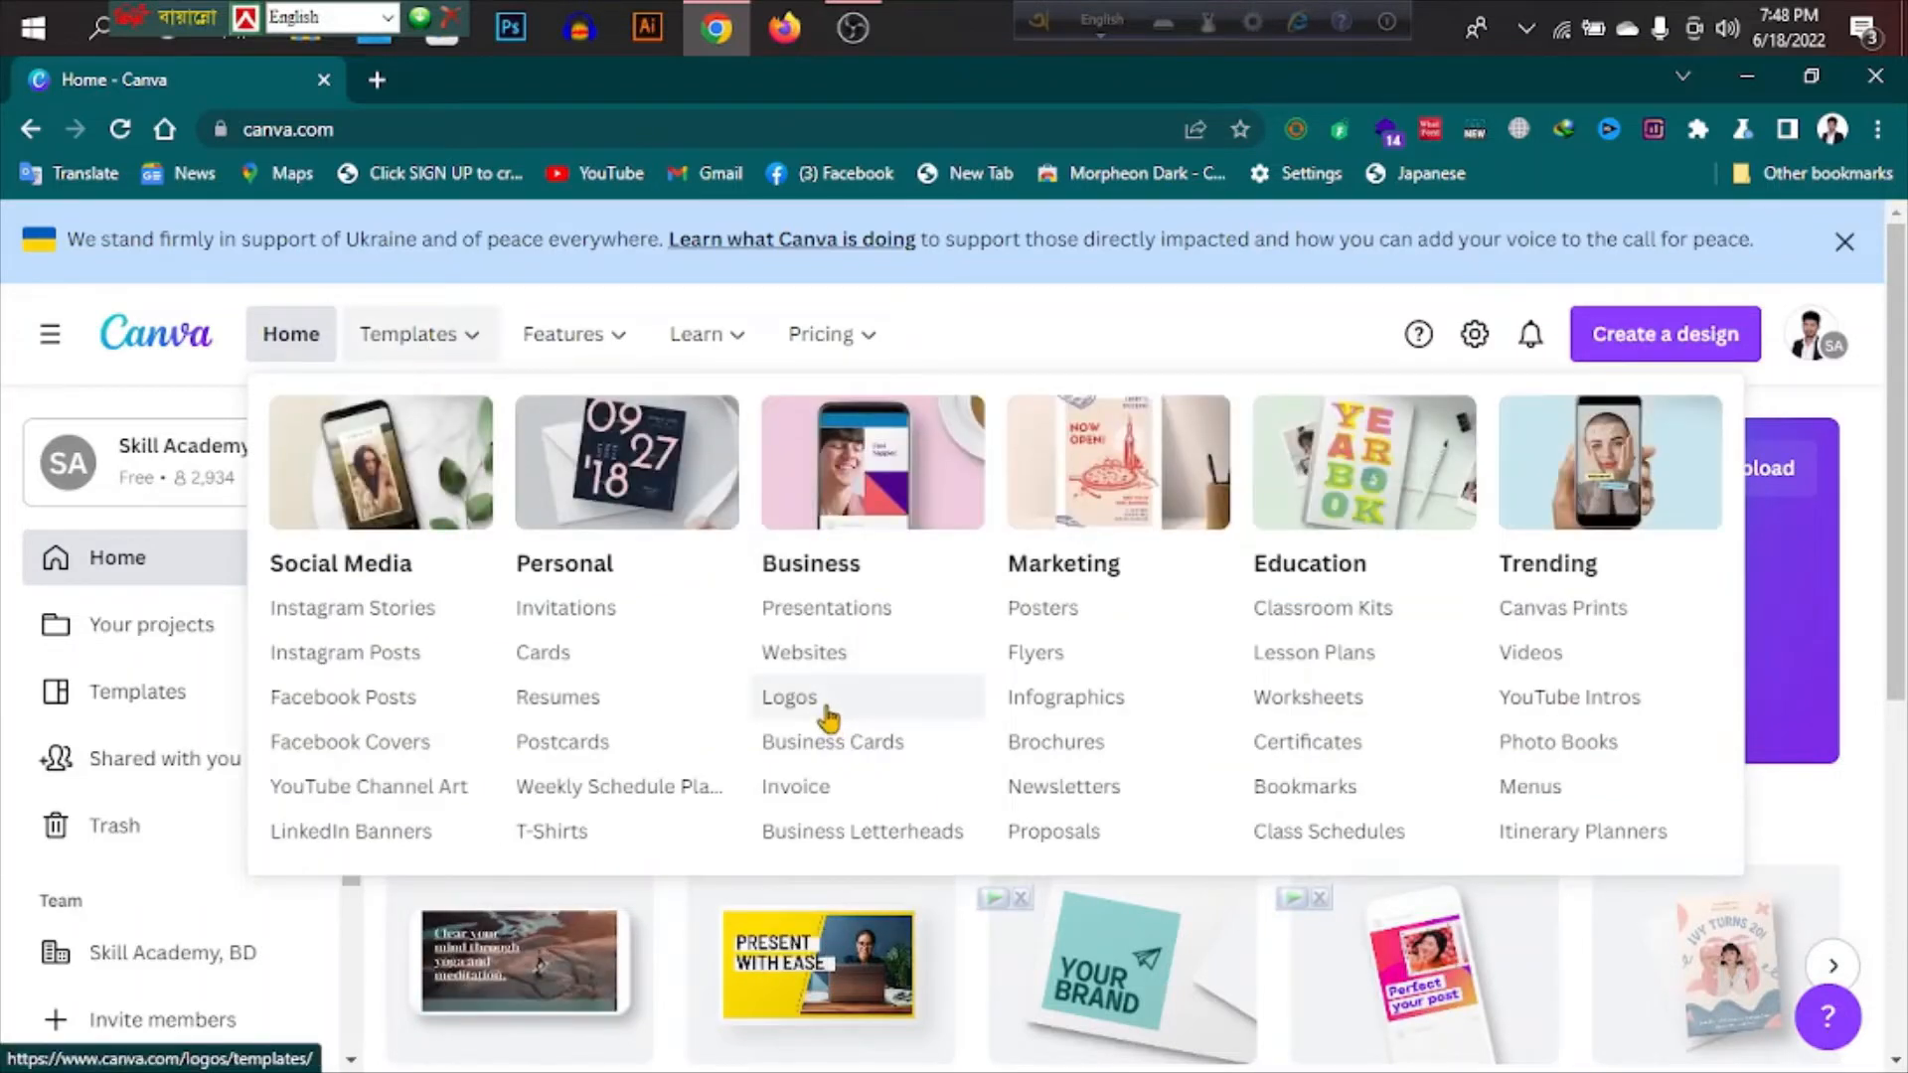
{"action": "left_click", "coordinate": [829, 714]}
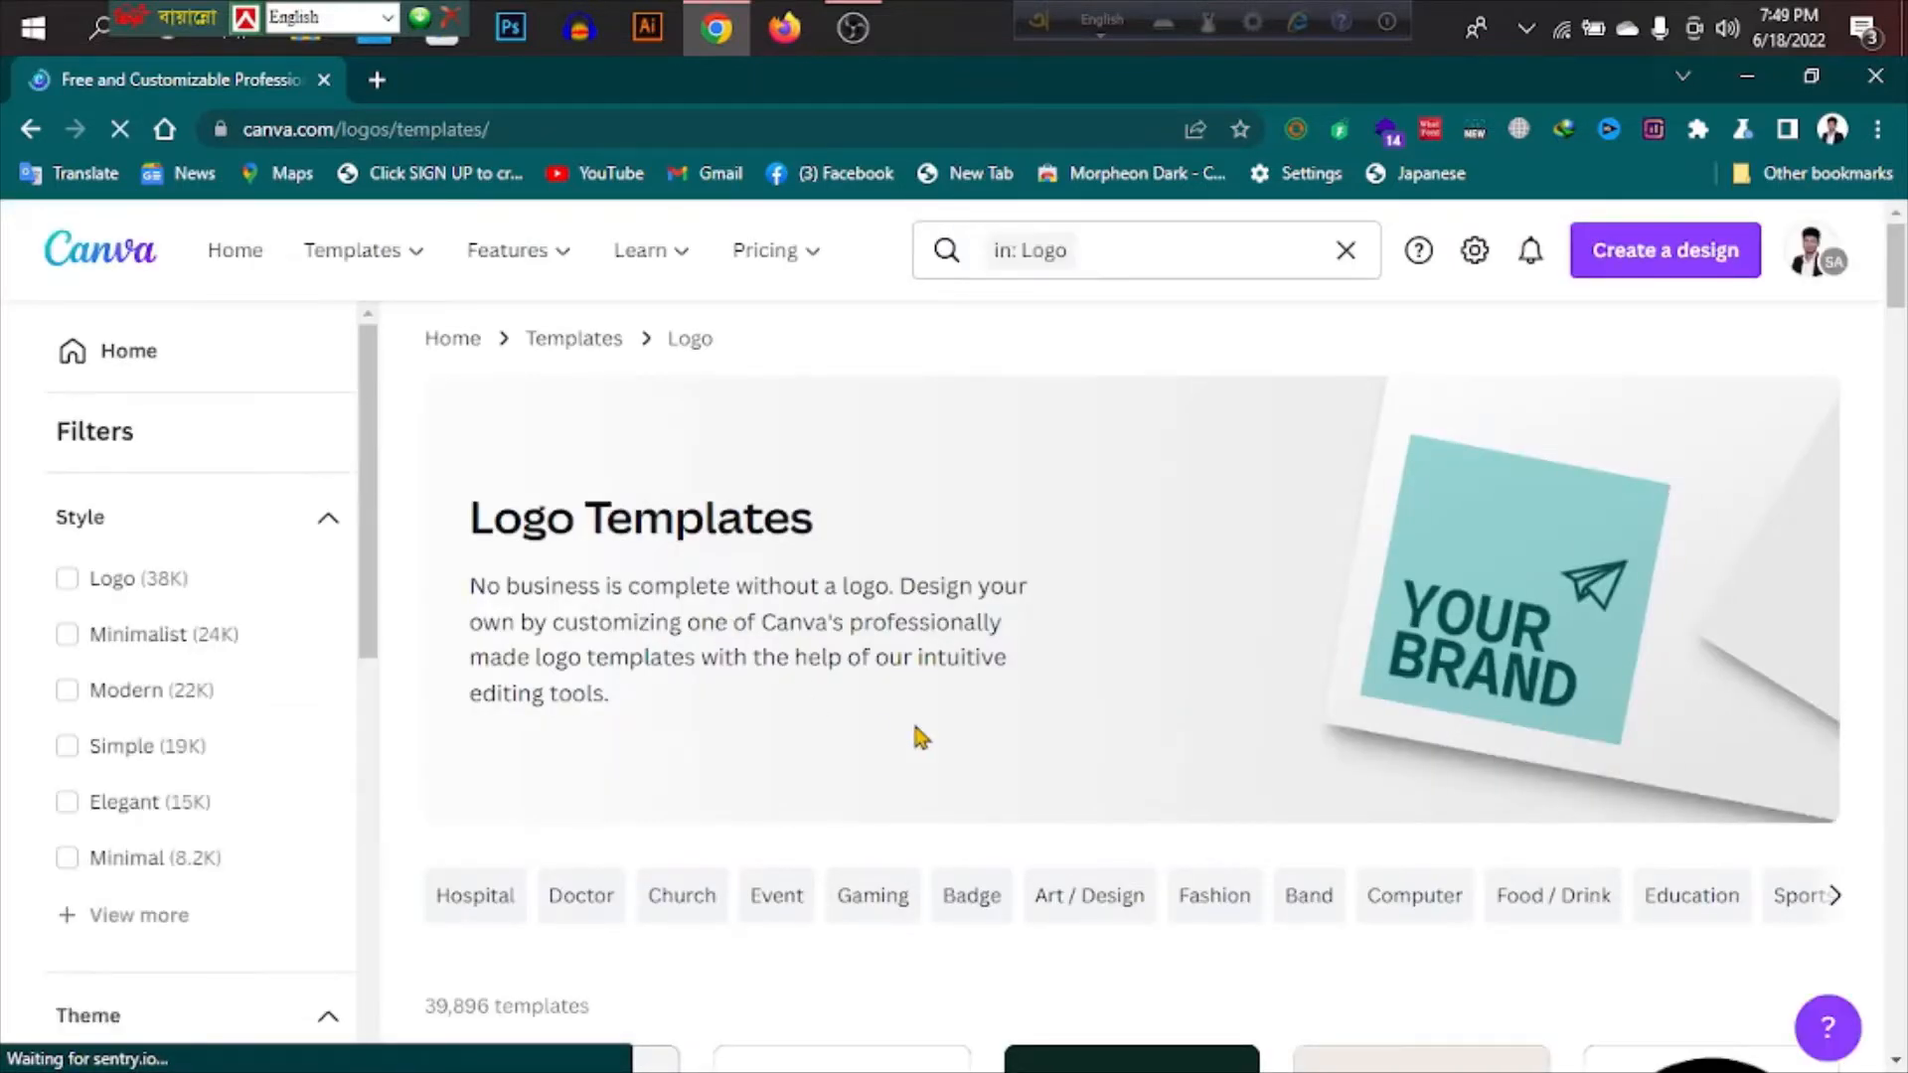
{"action": "scroll", "coordinate": [899, 678], "scroll_direction": "down", "scroll_amount": 4}
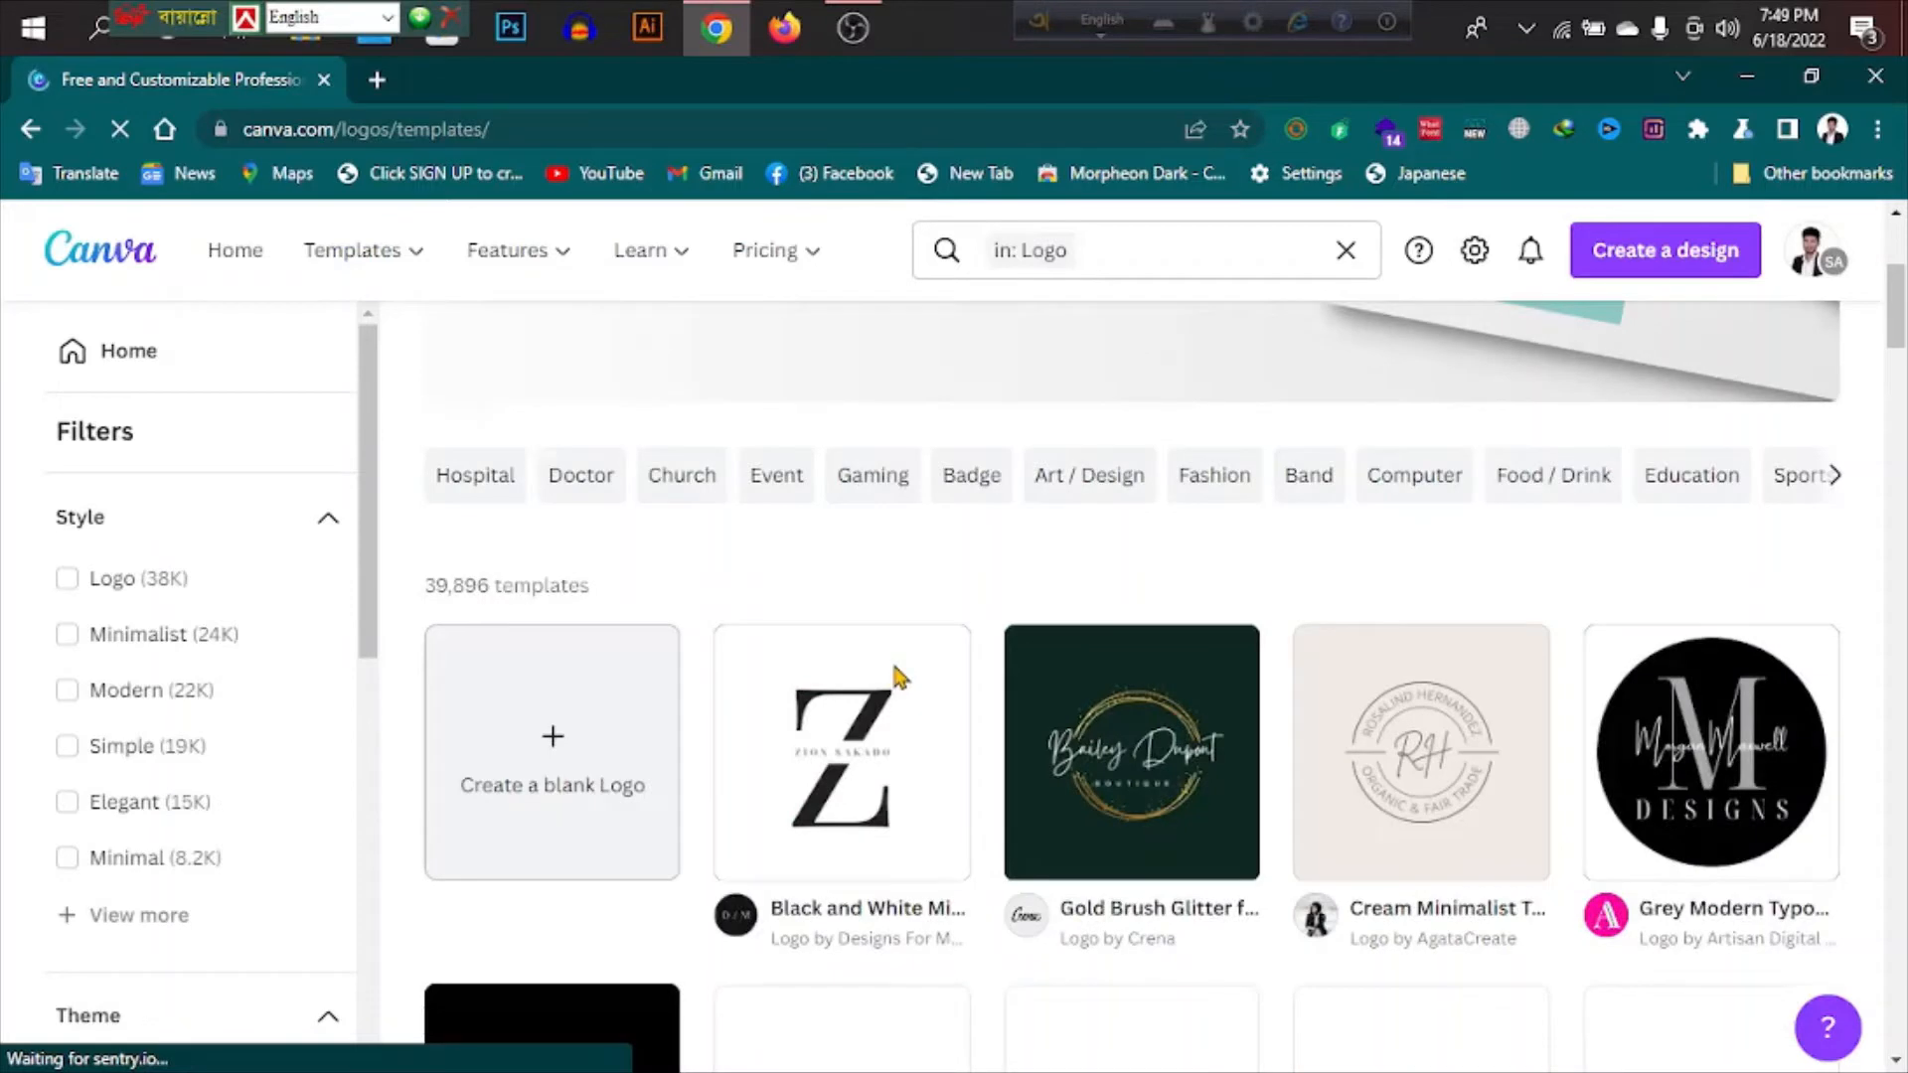
{"action": "scroll", "coordinate": [900, 678], "scroll_direction": "down", "scroll_amount": 3}
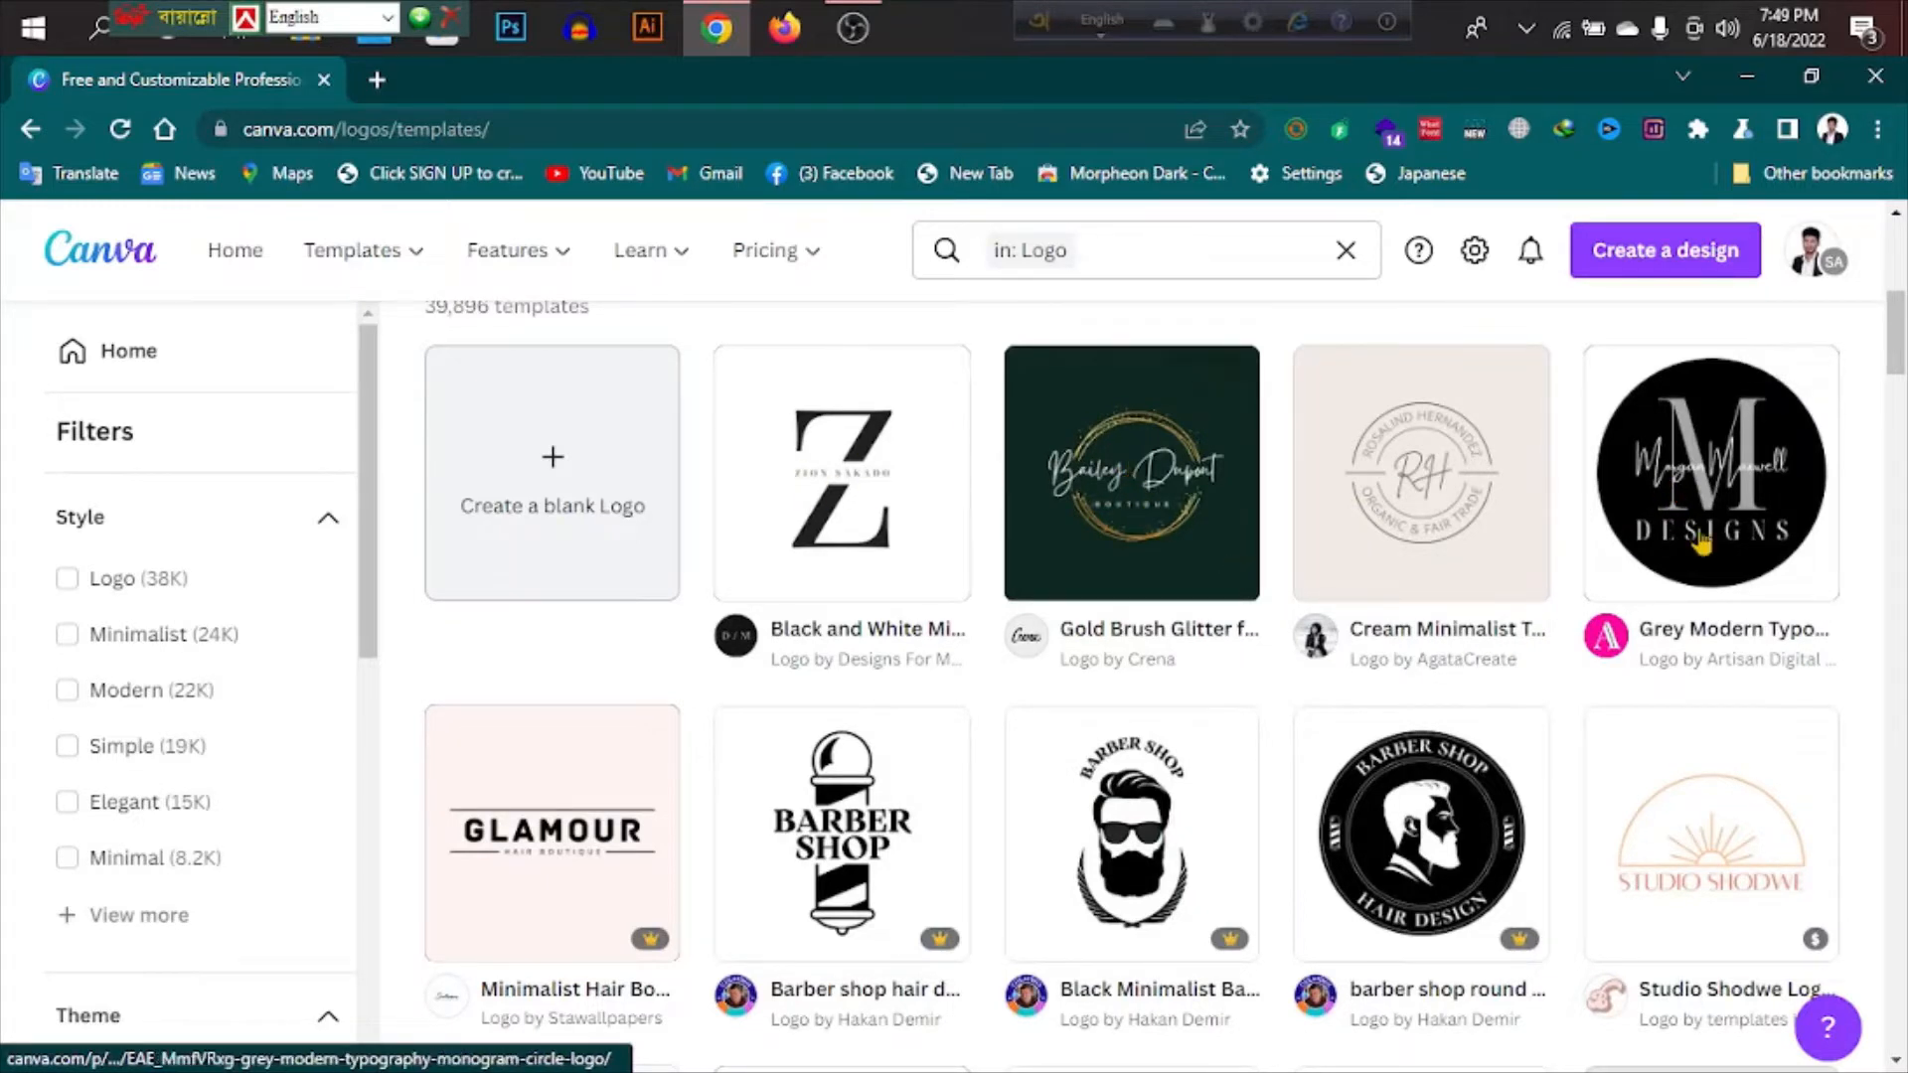
{"action": "left_click", "coordinate": [1156, 520]}
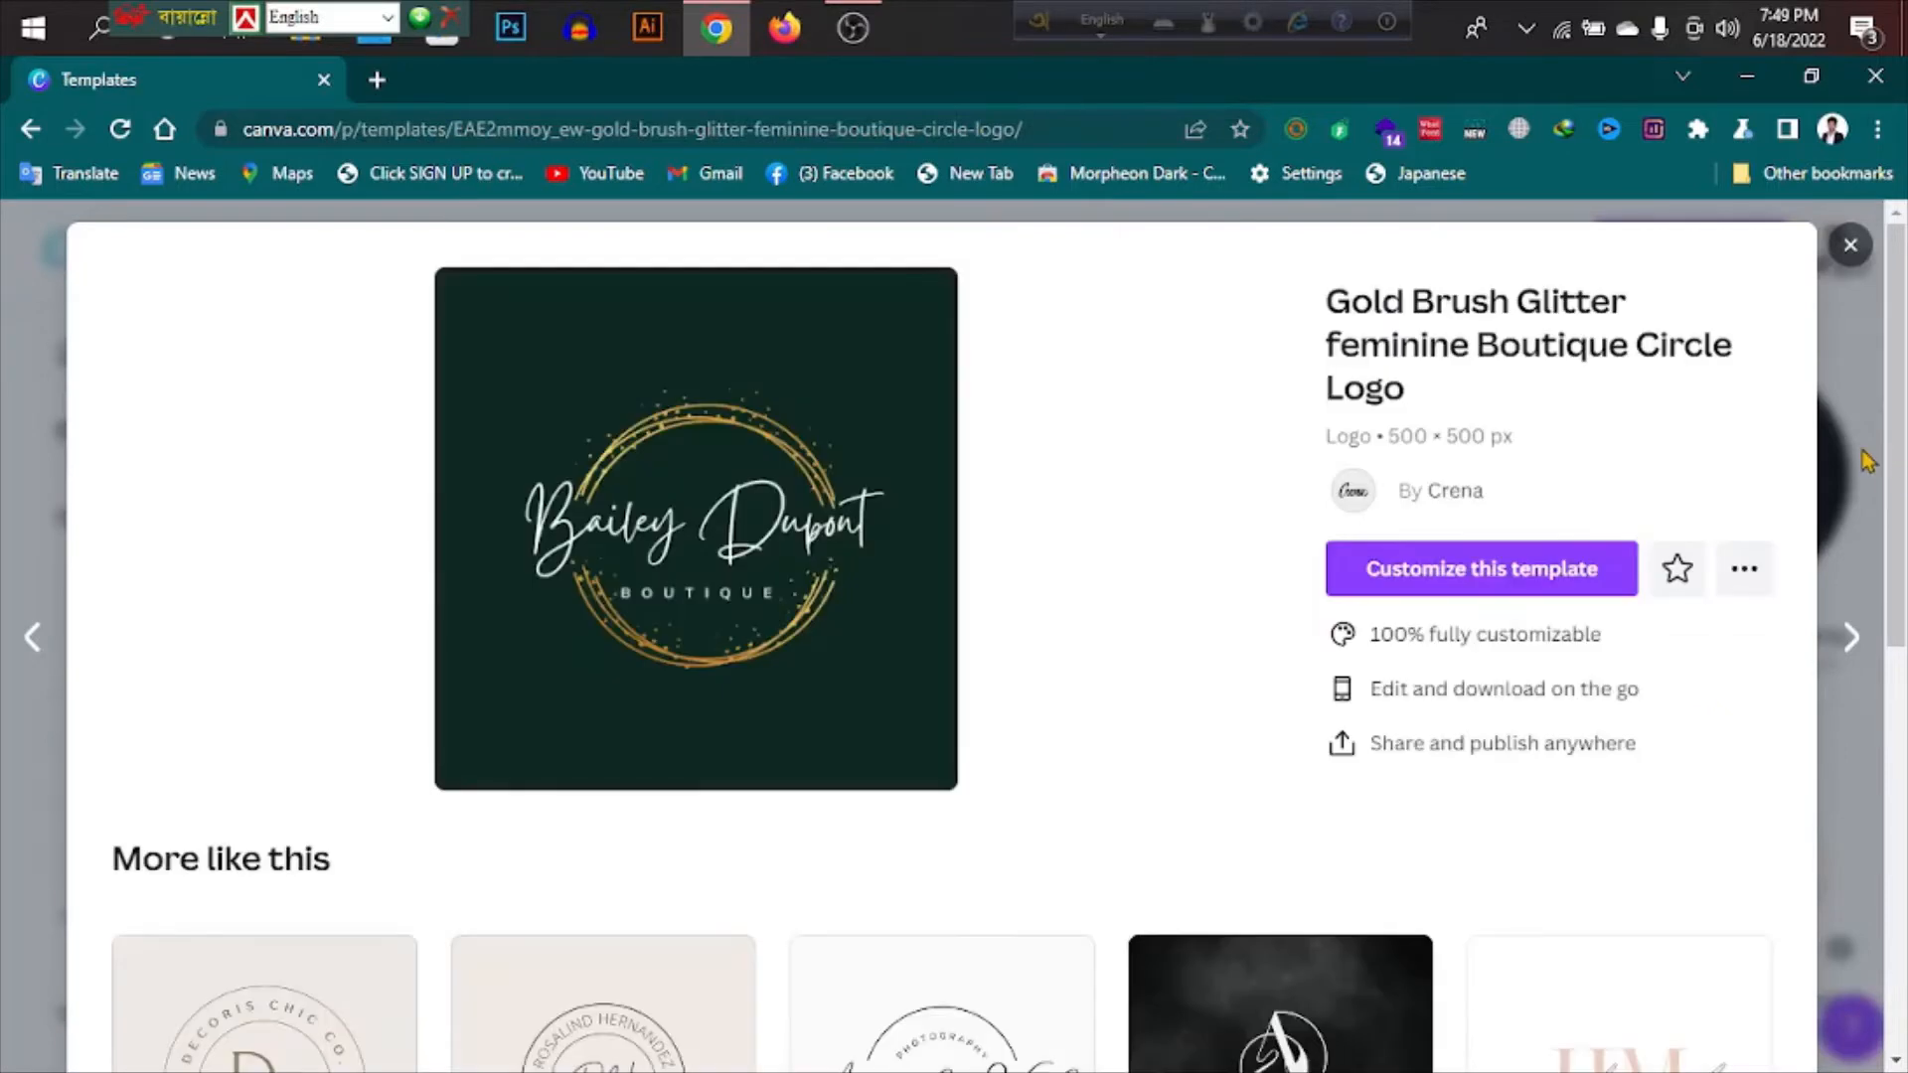
{"action": "left_click", "coordinate": [1429, 589]}
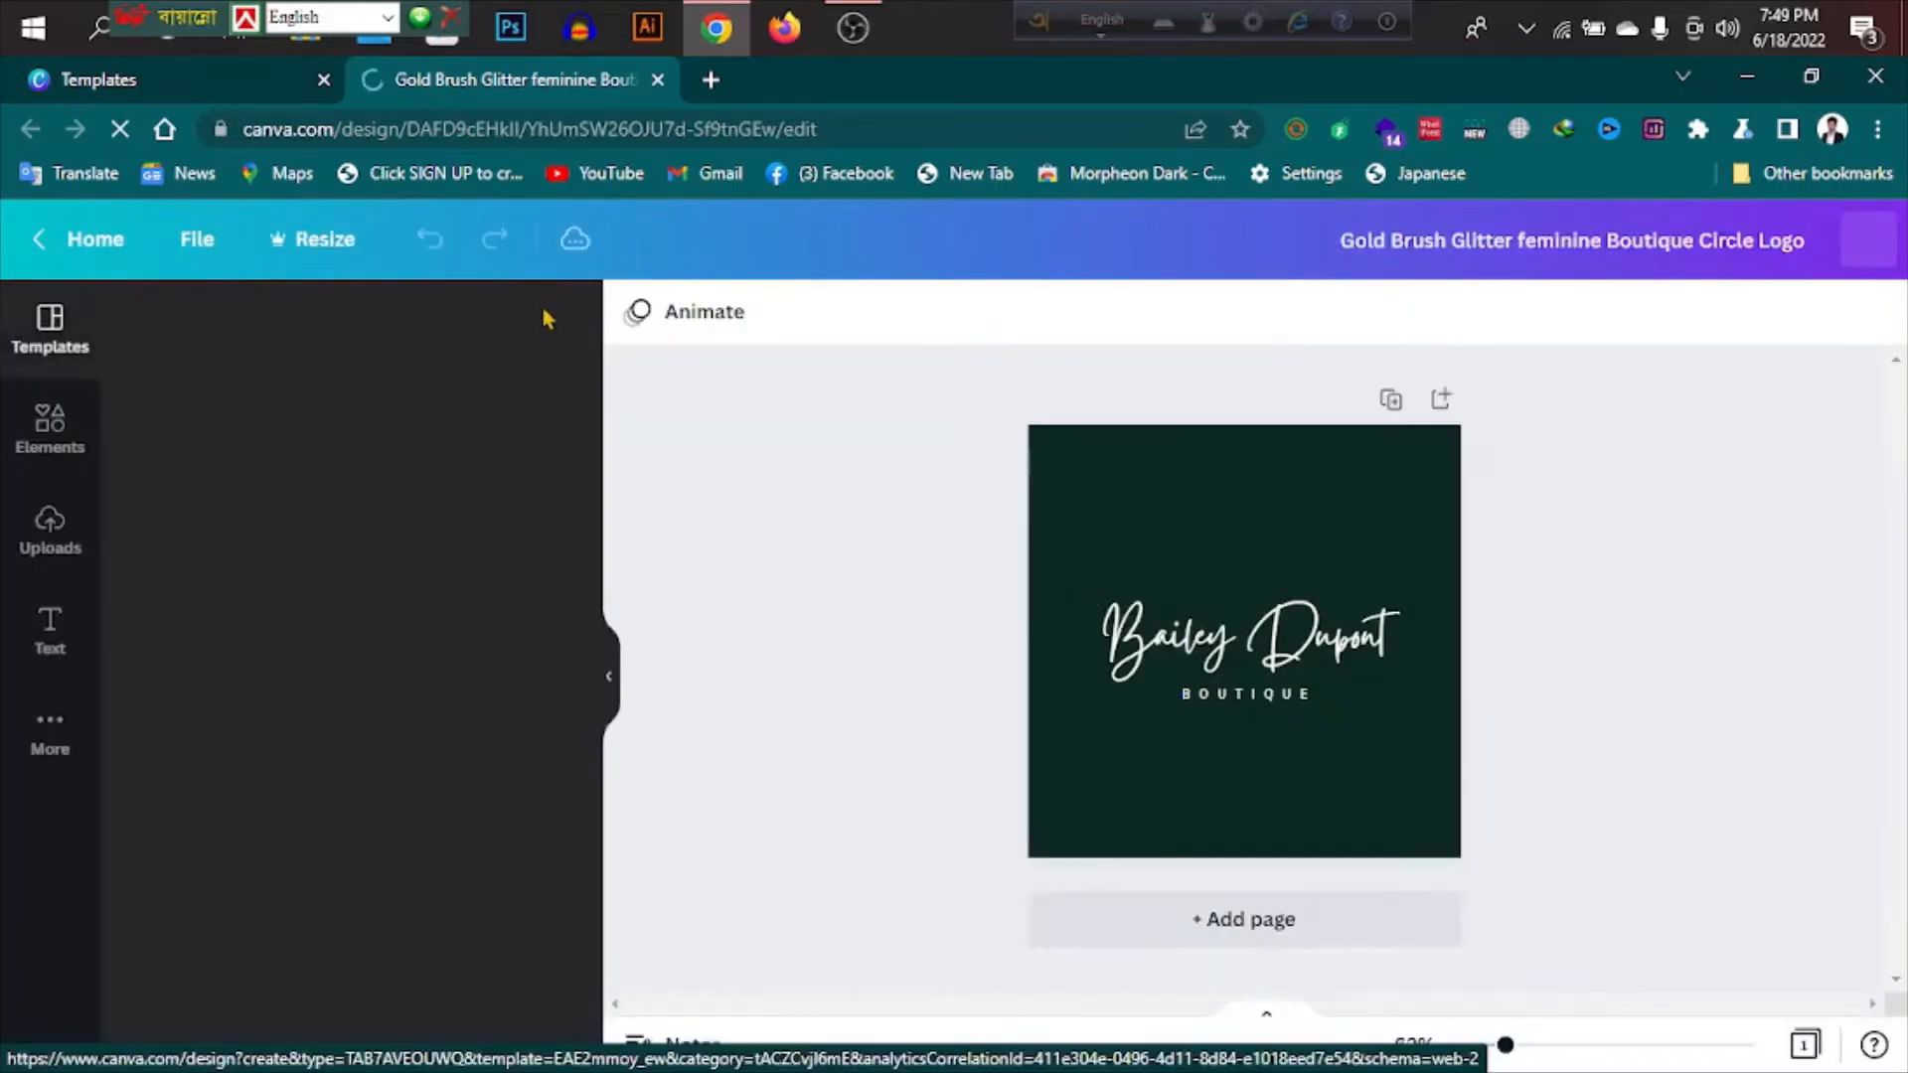
{"action": "left_click", "coordinate": [657, 82]}
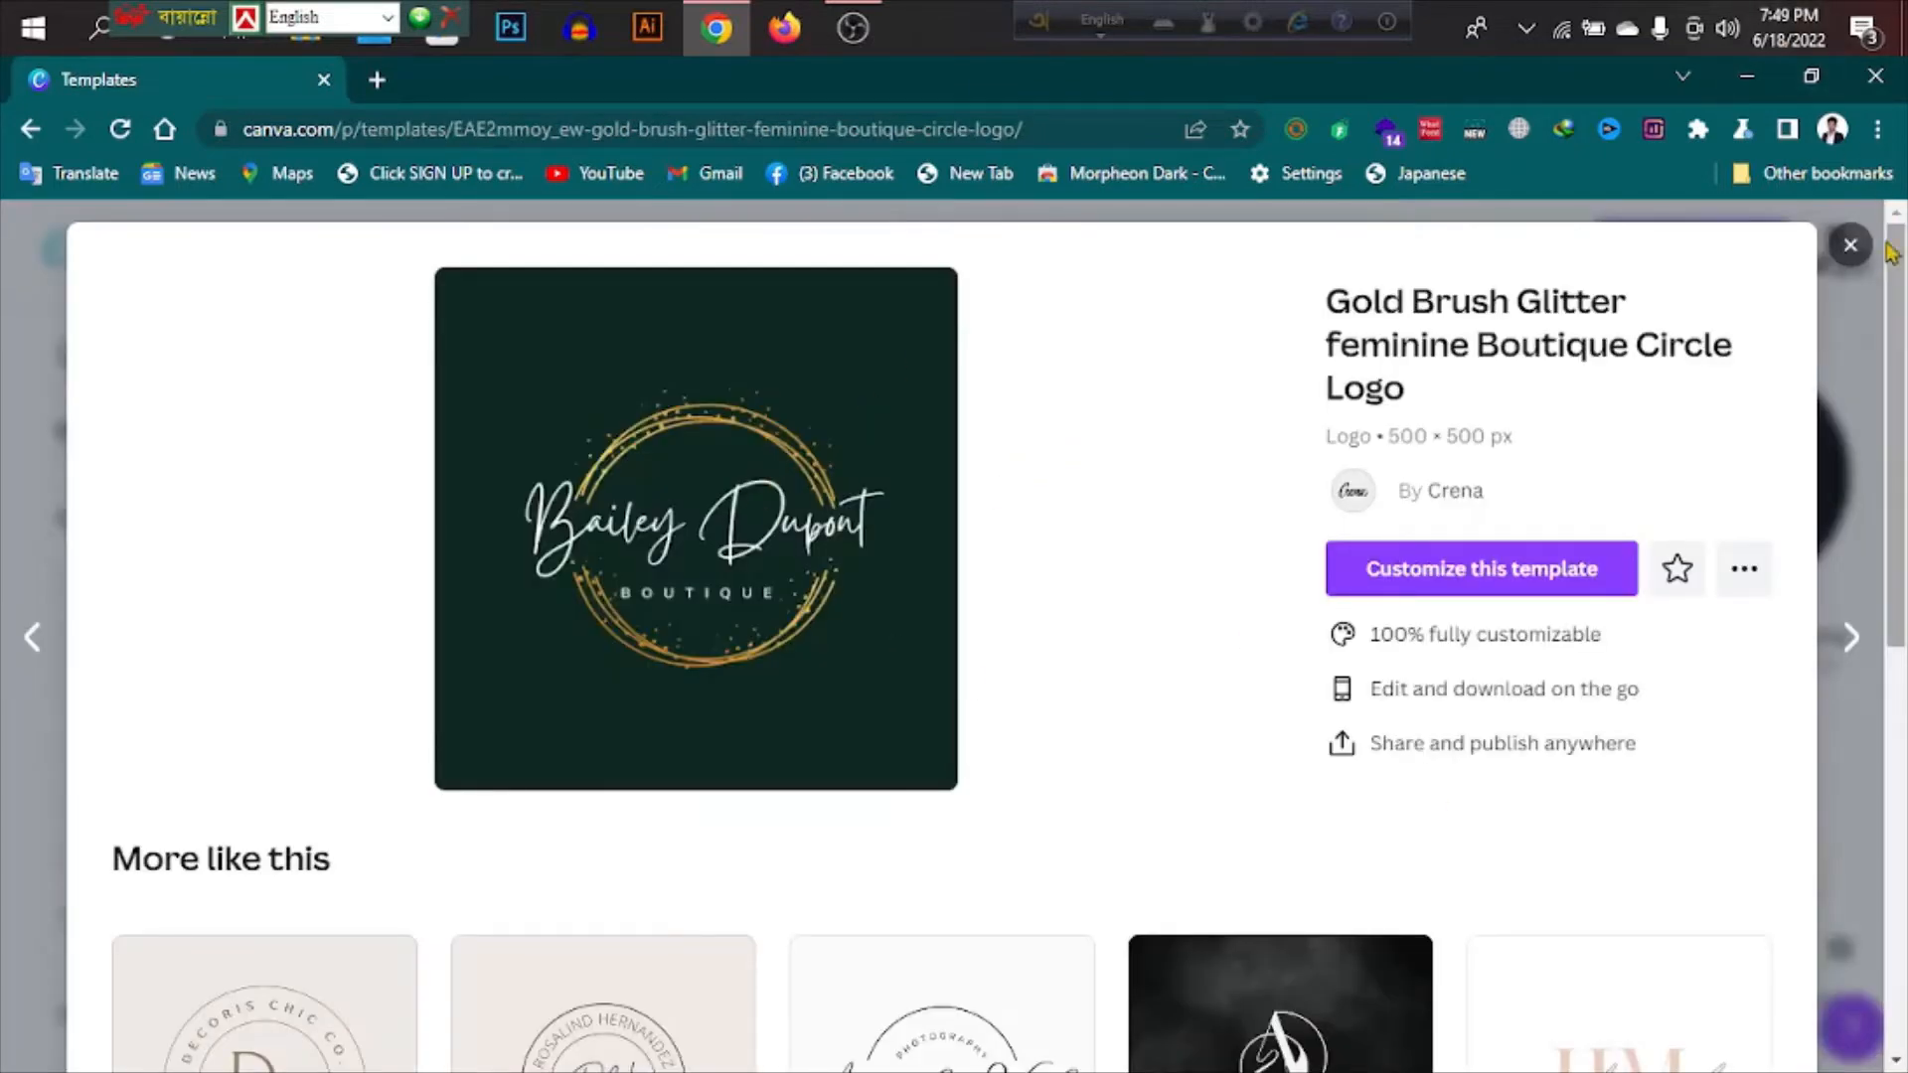
{"action": "left_click", "coordinate": [1849, 244]}
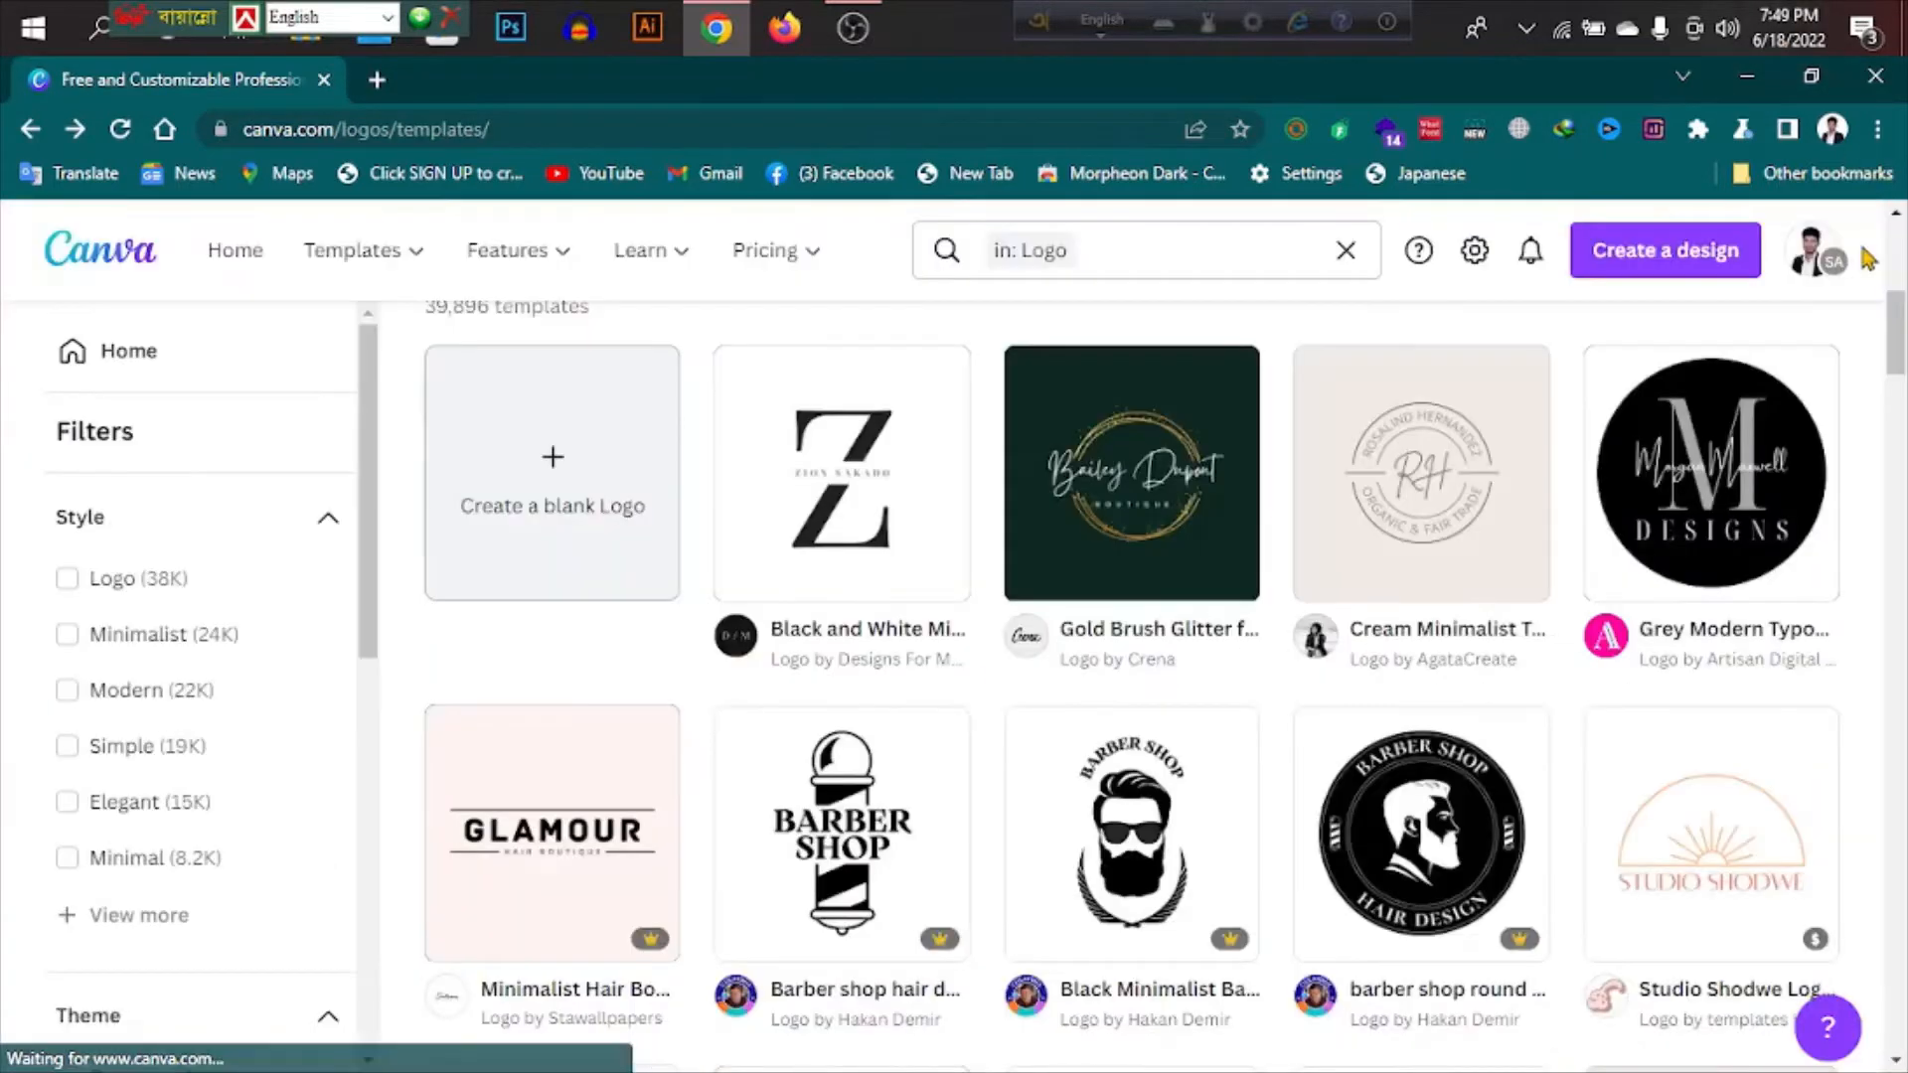
Look through the logo templates and the available style, theme, price and color filters
{"action": "scroll", "coordinate": [1193, 616], "scroll_direction": "down", "scroll_amount": 12}
{"action": "scroll", "coordinate": [951, 715], "scroll_direction": "down", "scroll_amount": 5}
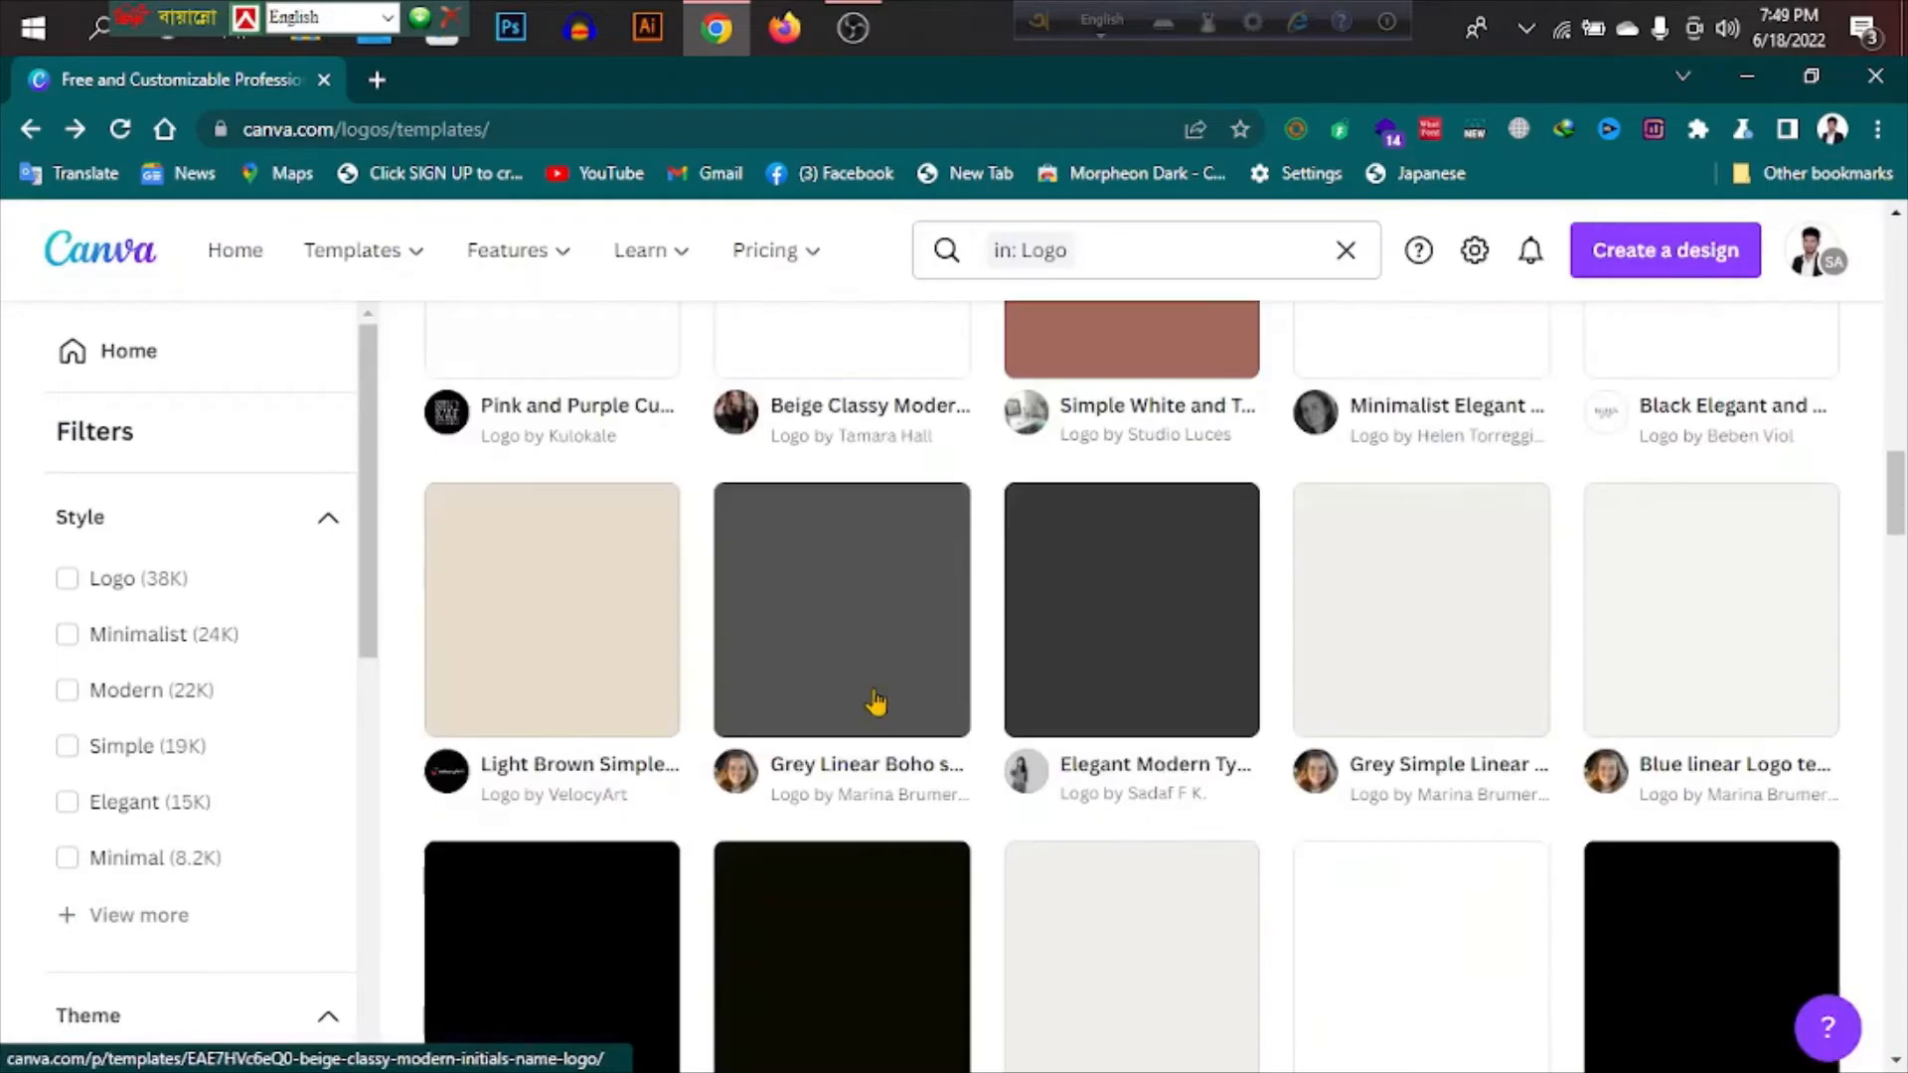
{"action": "scroll", "coordinate": [873, 702], "scroll_direction": "up", "scroll_amount": 12}
{"action": "scroll", "coordinate": [910, 638], "scroll_direction": "up", "scroll_amount": 7}
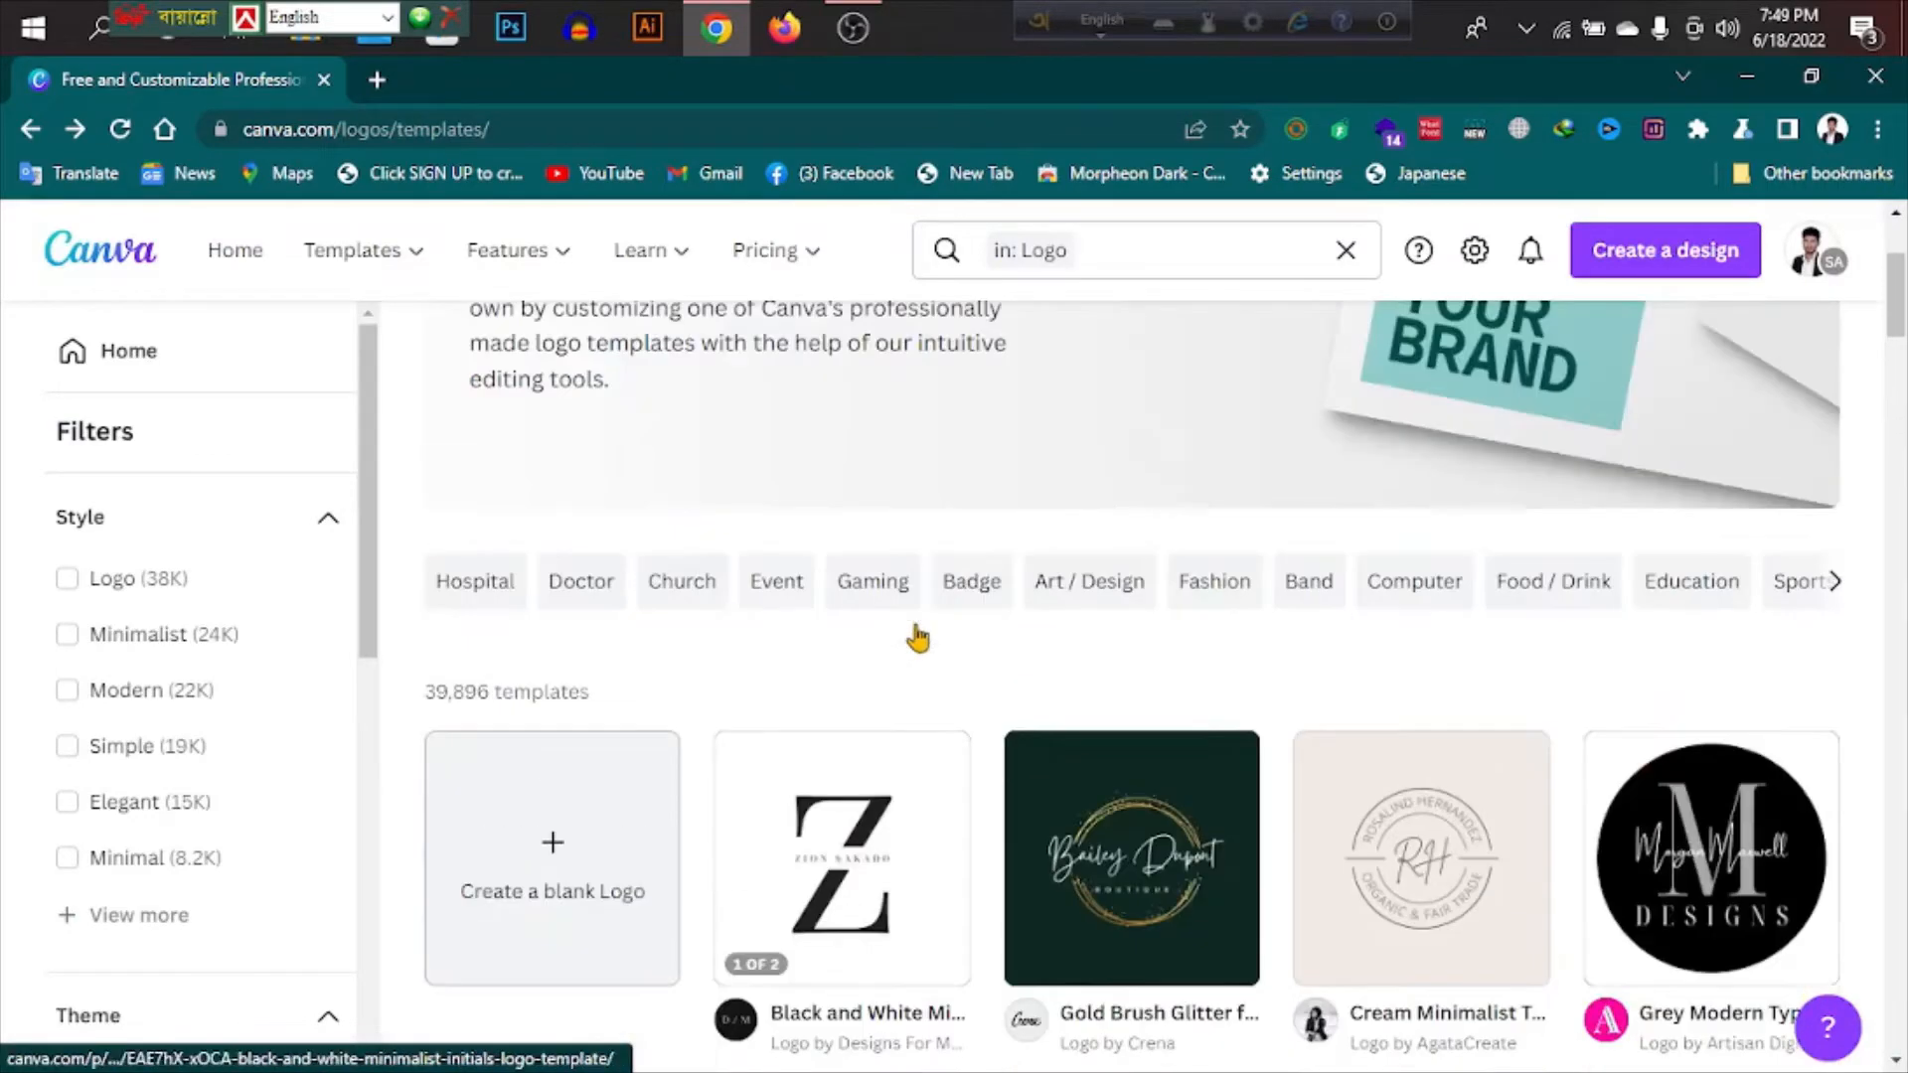
{"action": "scroll", "coordinate": [120, 710], "scroll_direction": "down", "scroll_amount": 9}
{"action": "scroll", "coordinate": [149, 656], "scroll_direction": "up", "scroll_amount": 3}
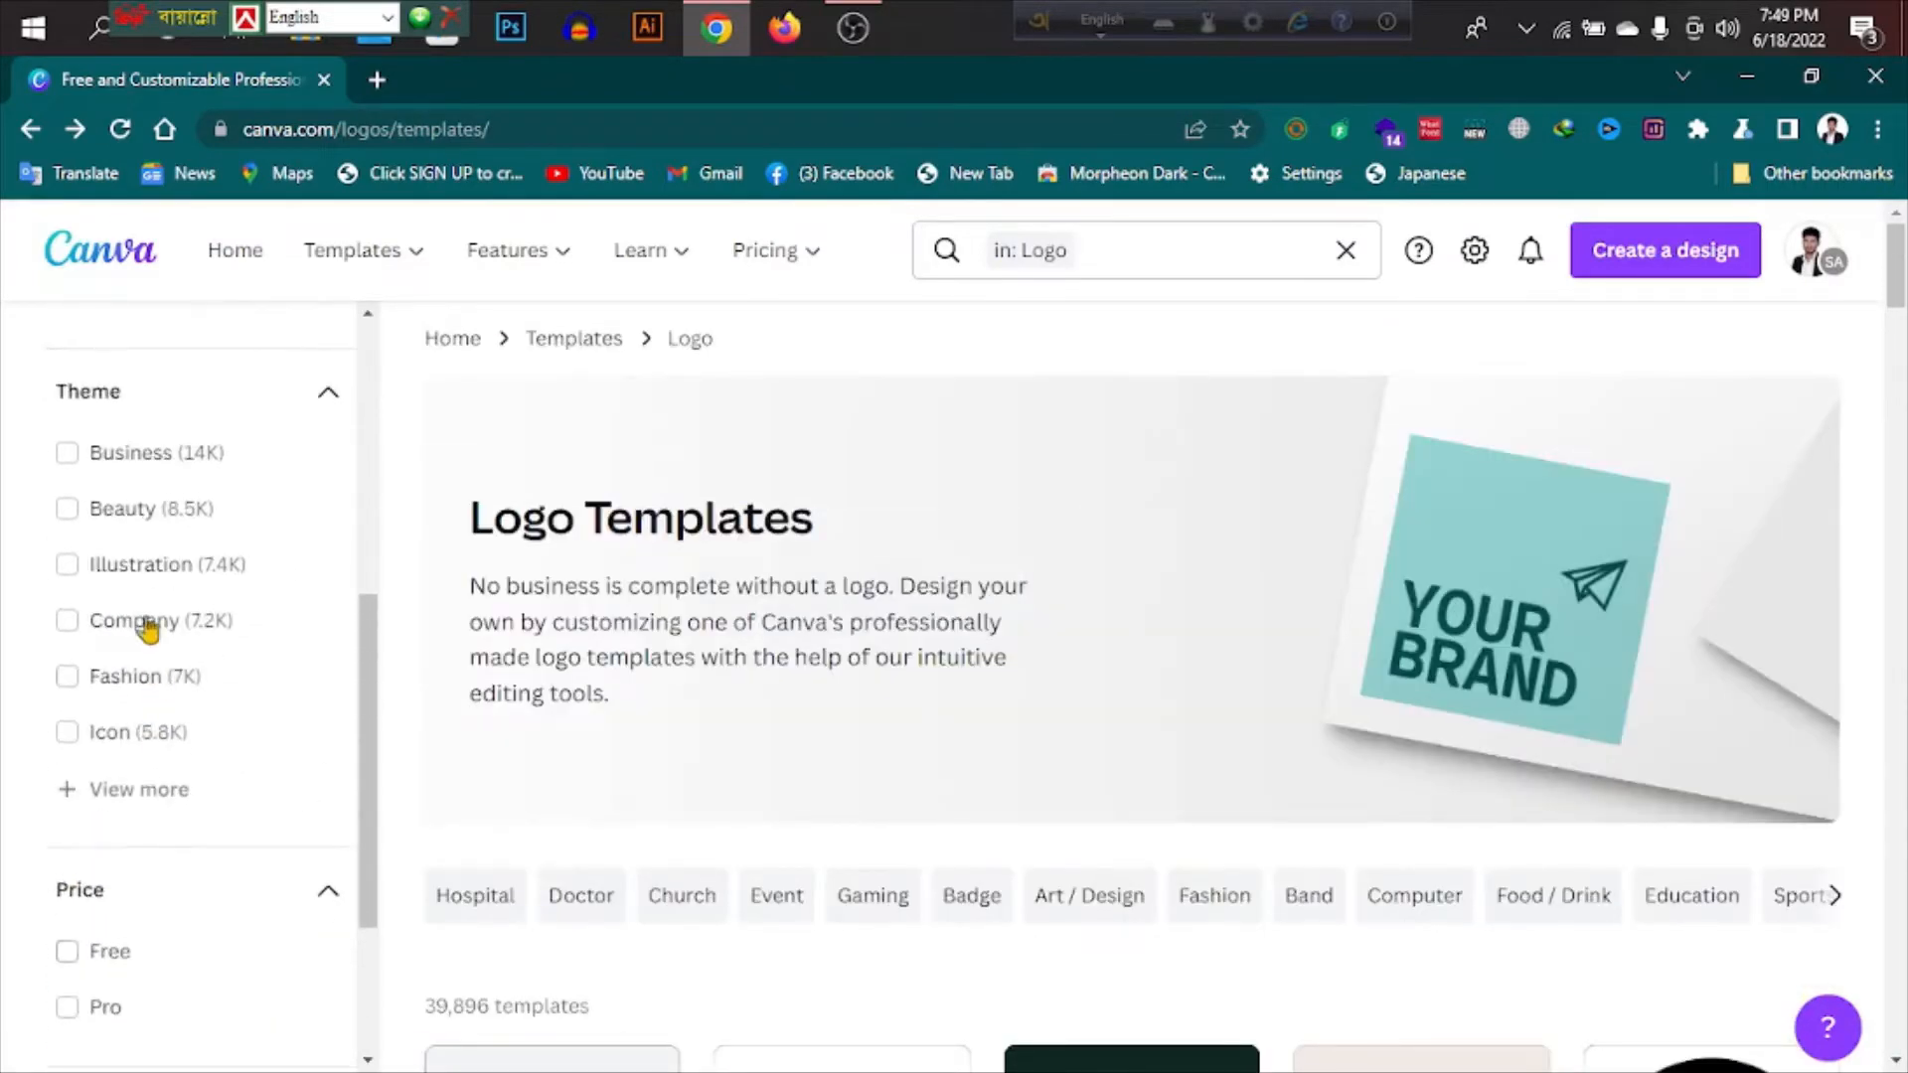
{"action": "scroll", "coordinate": [189, 636], "scroll_direction": "down", "scroll_amount": 3}
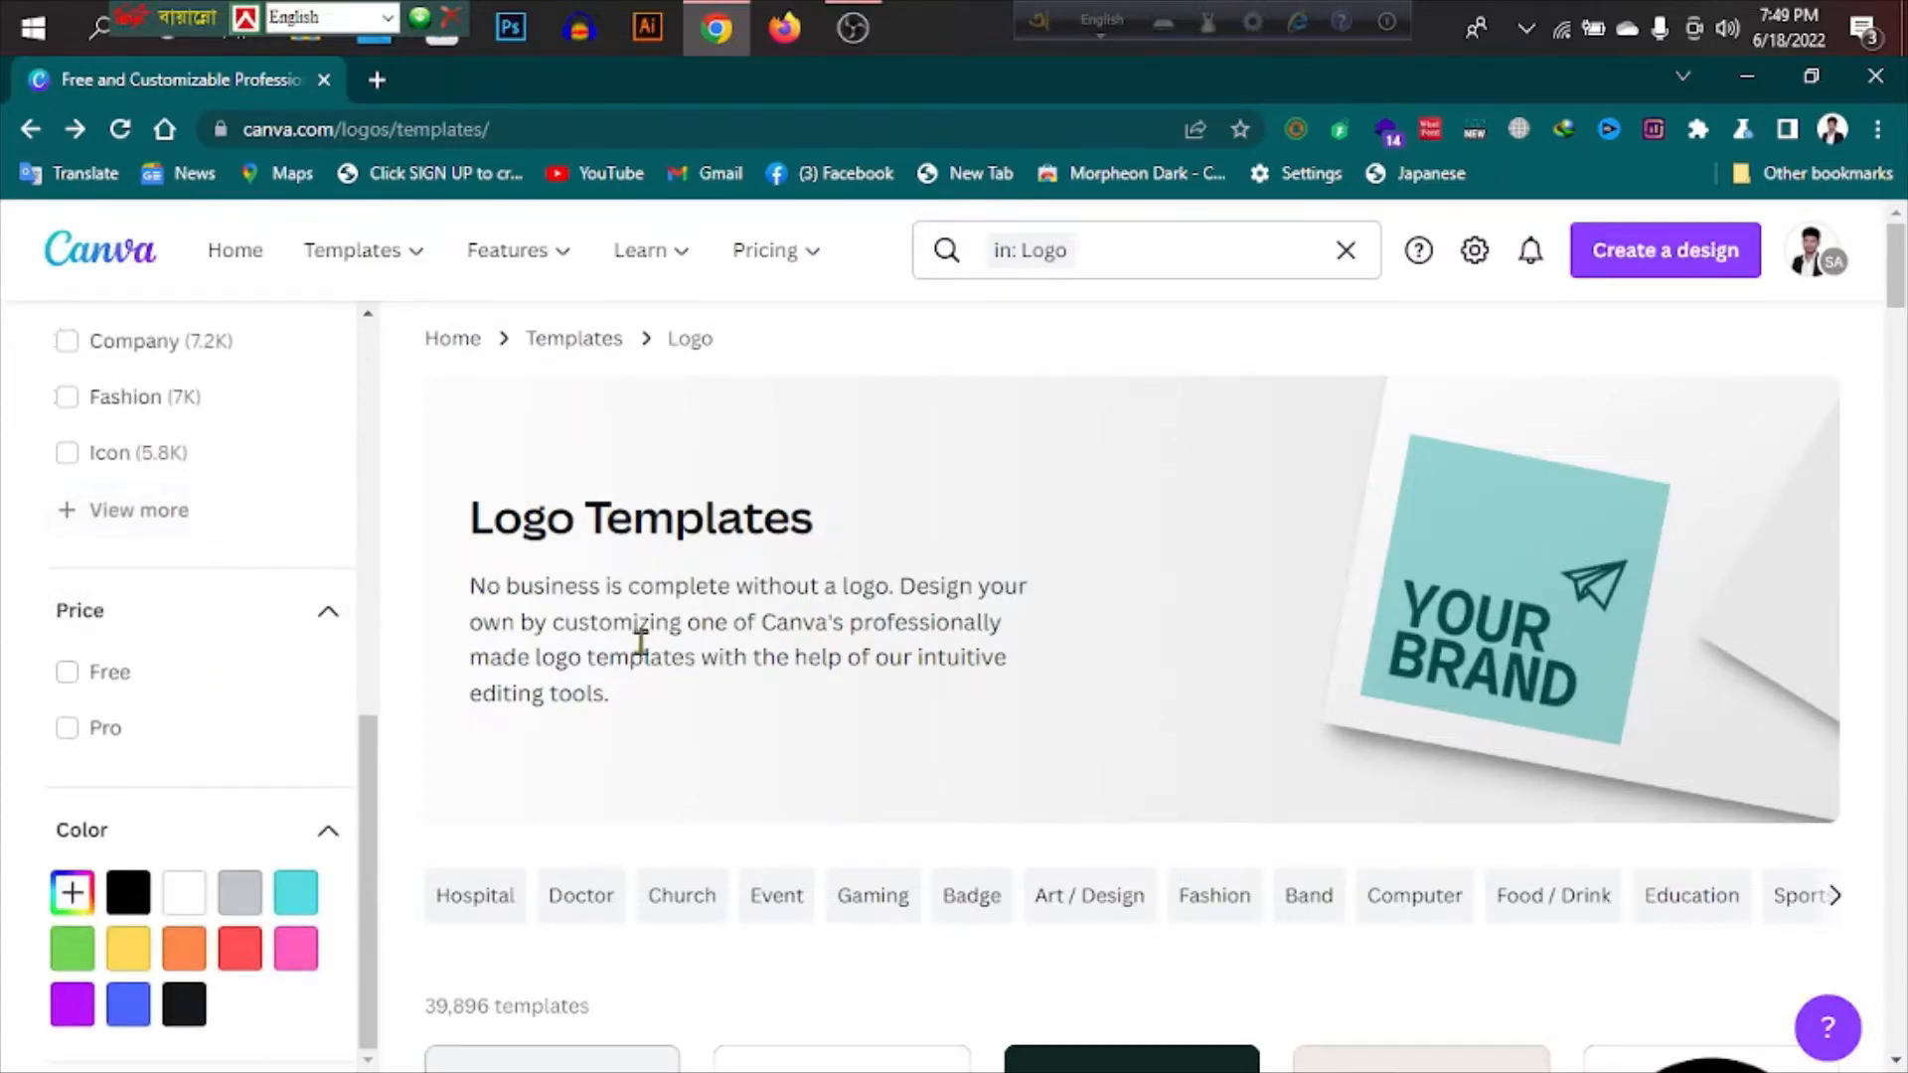
{"action": "scroll", "coordinate": [249, 437], "scroll_direction": "up", "scroll_amount": 5}
{"action": "scroll", "coordinate": [318, 447], "scroll_direction": "up", "scroll_amount": 3}
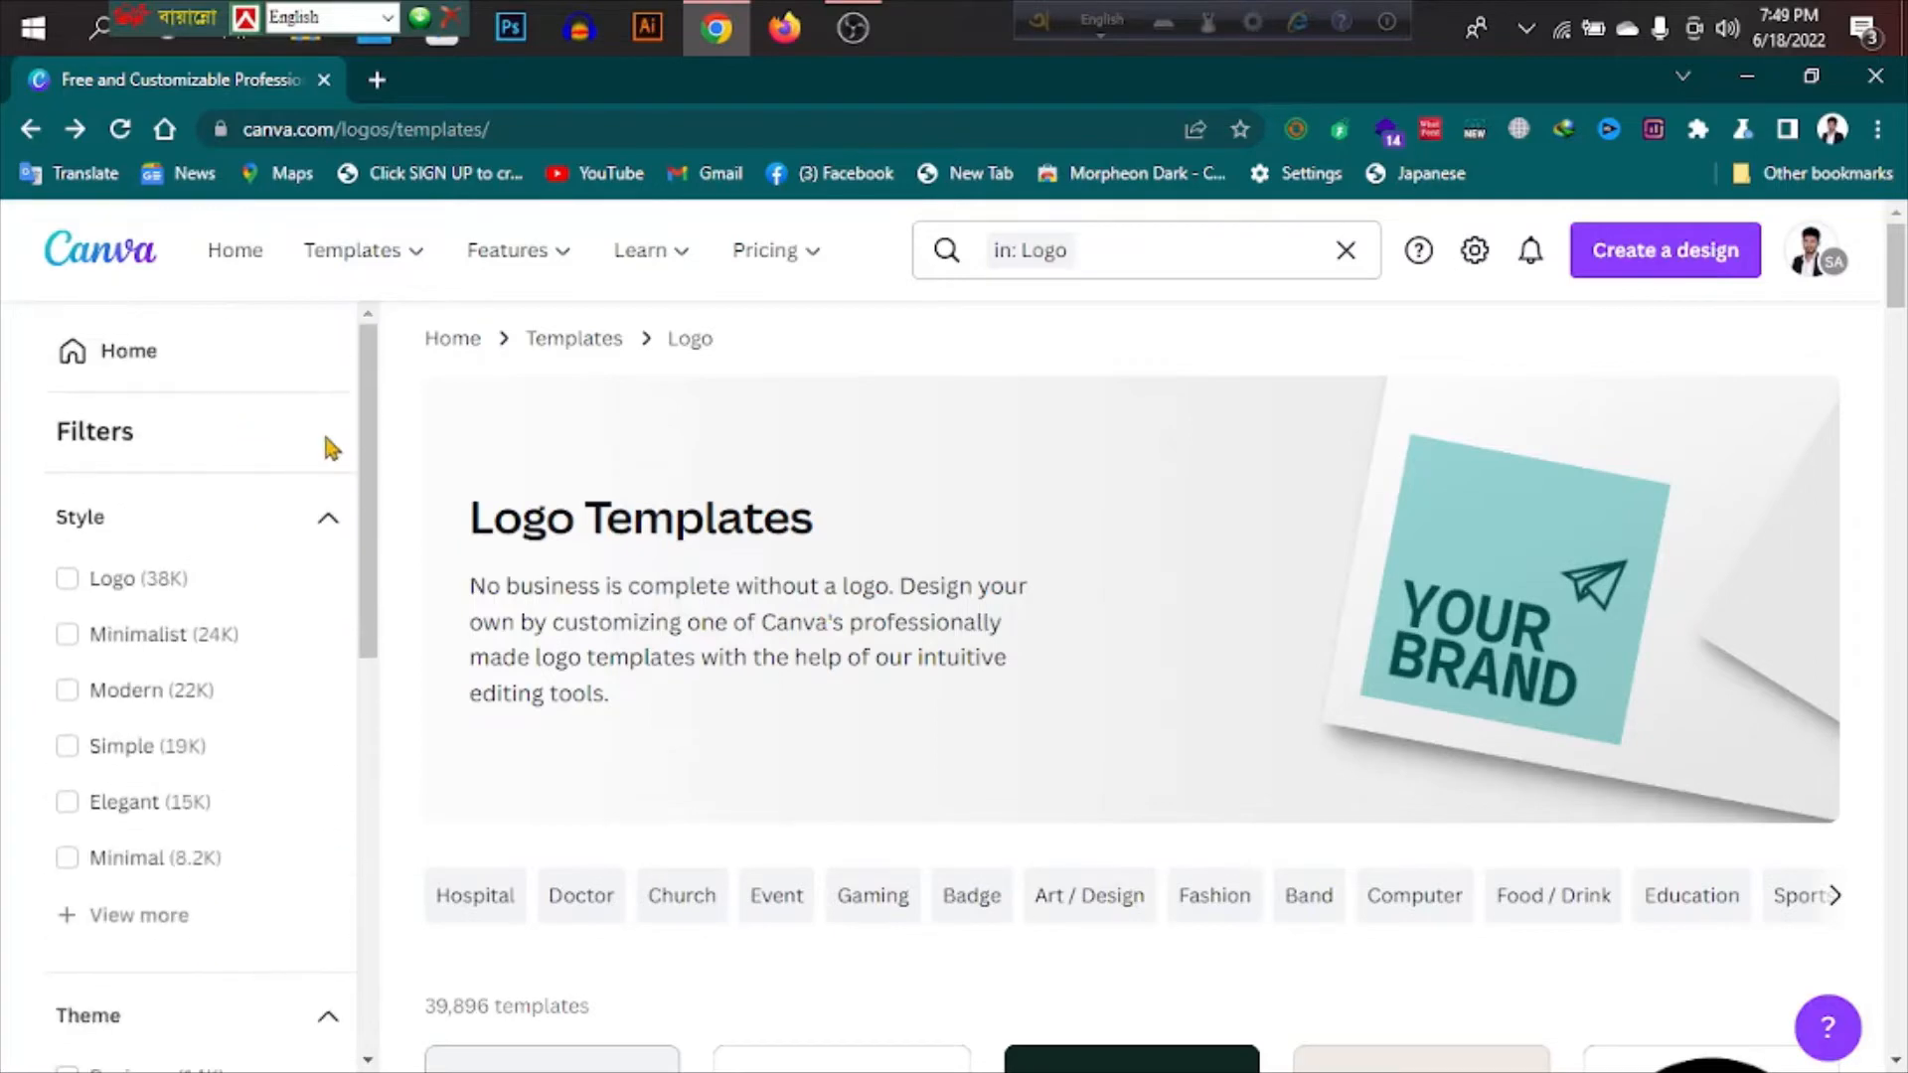
{"action": "scroll", "coordinate": [1235, 486], "scroll_direction": "down", "scroll_amount": 5}
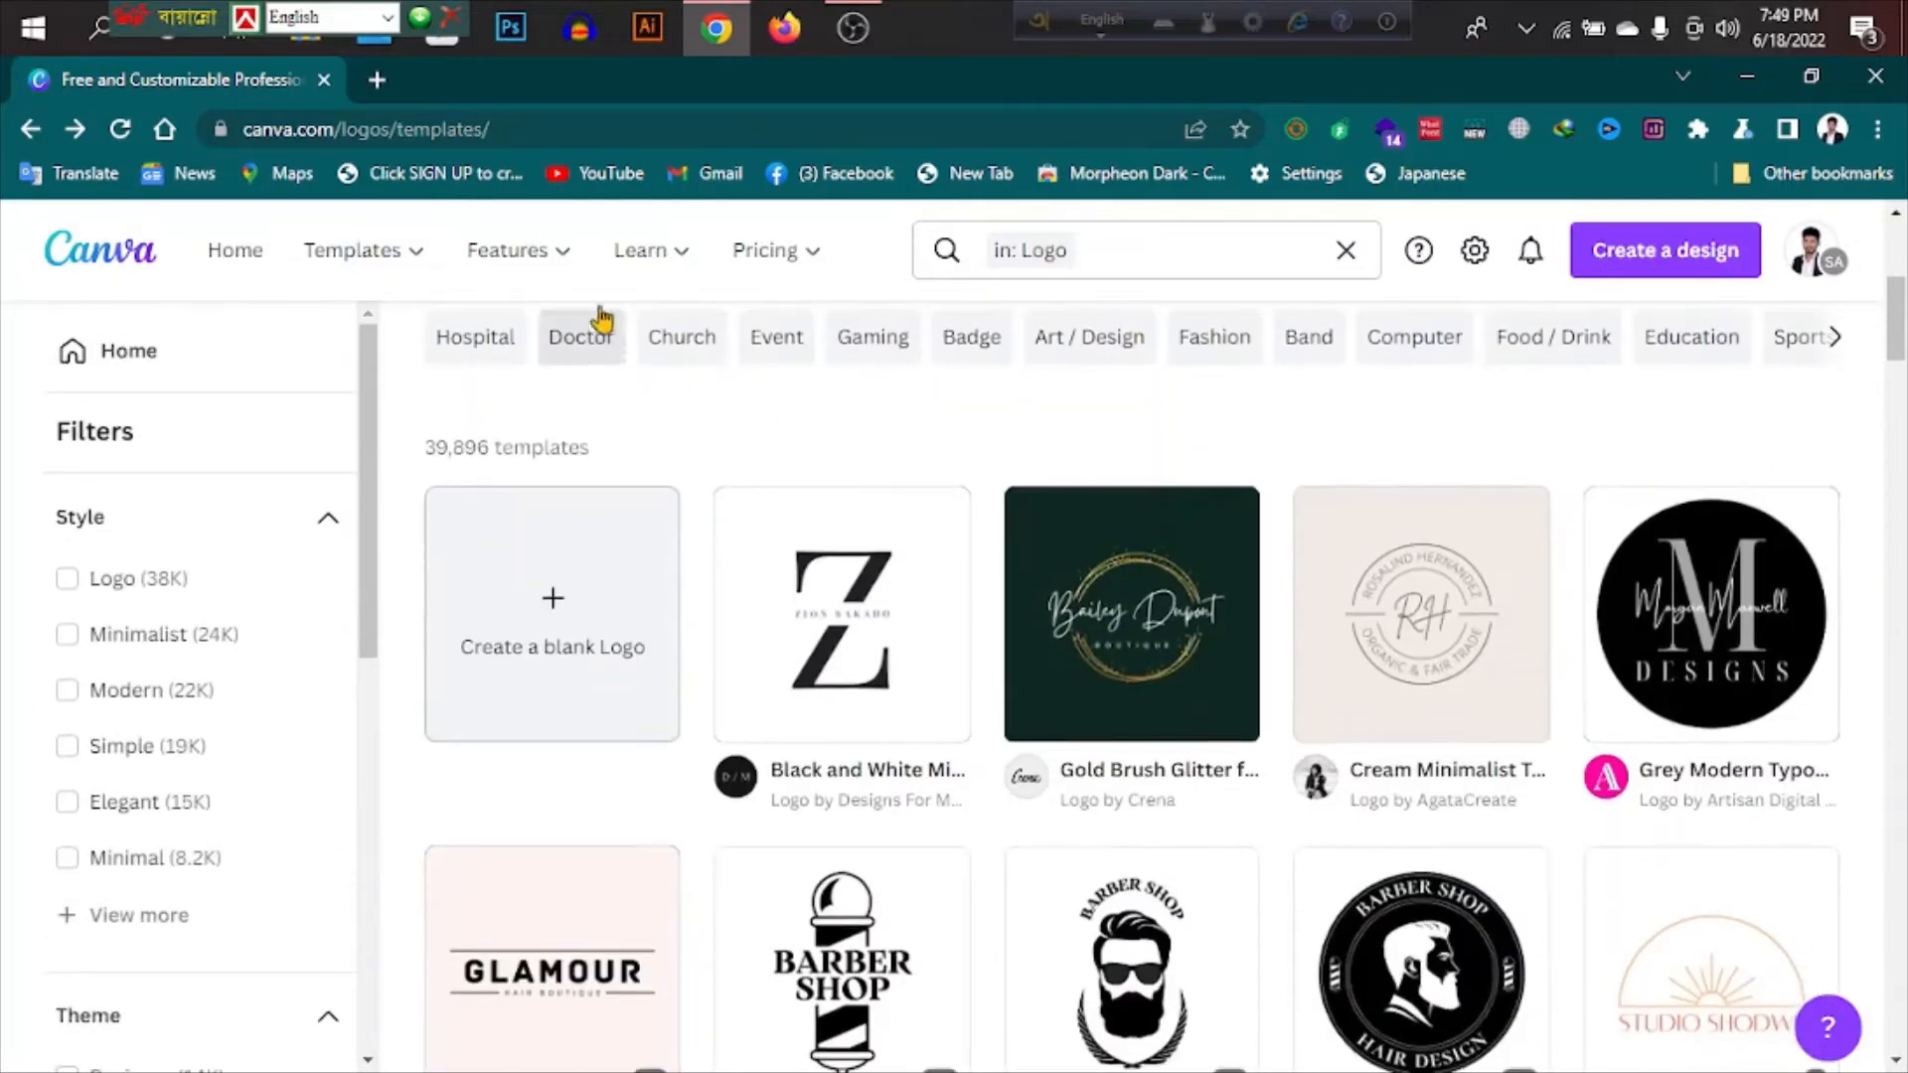
Reopen the Business Logos template gallery and examine the designs, including which ones carry the Pro crown mark
{"action": "mouse_move", "coordinate": [357, 251]}
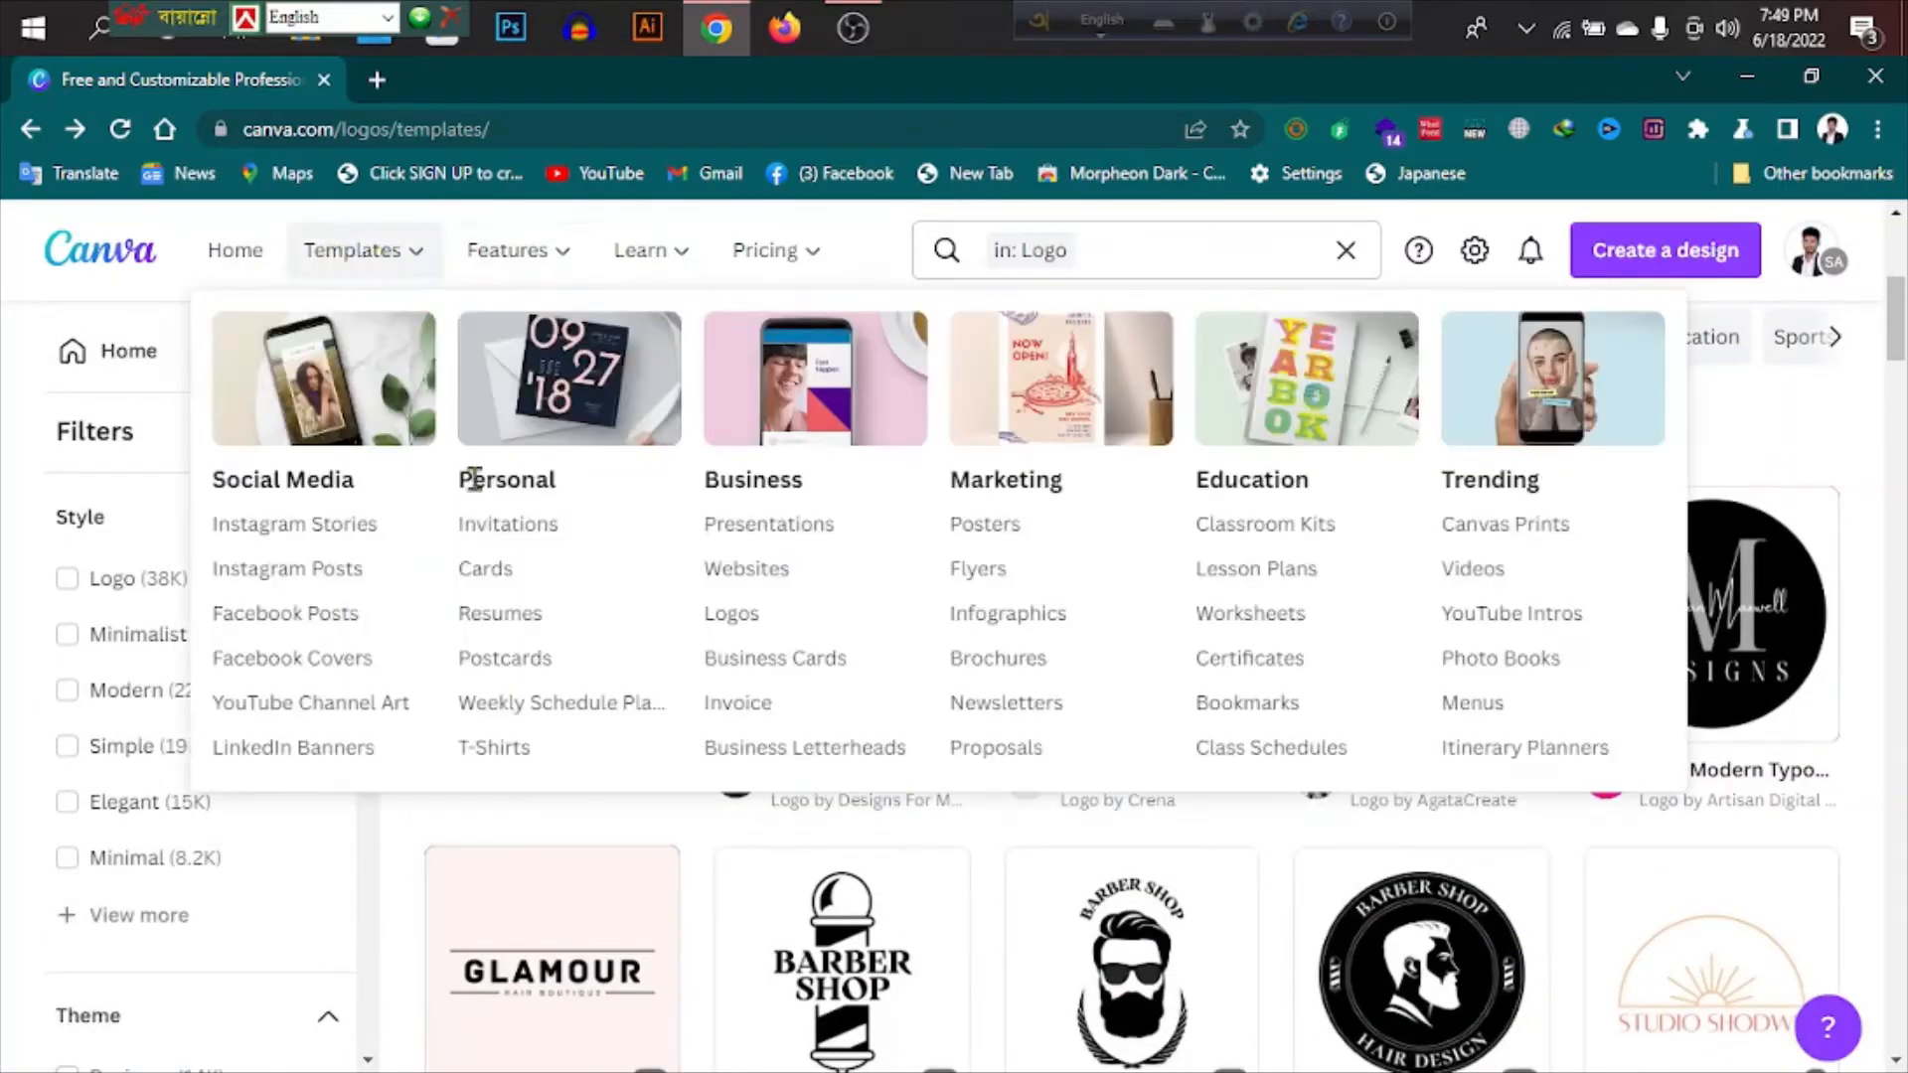
{"action": "left_click", "coordinate": [790, 626]}
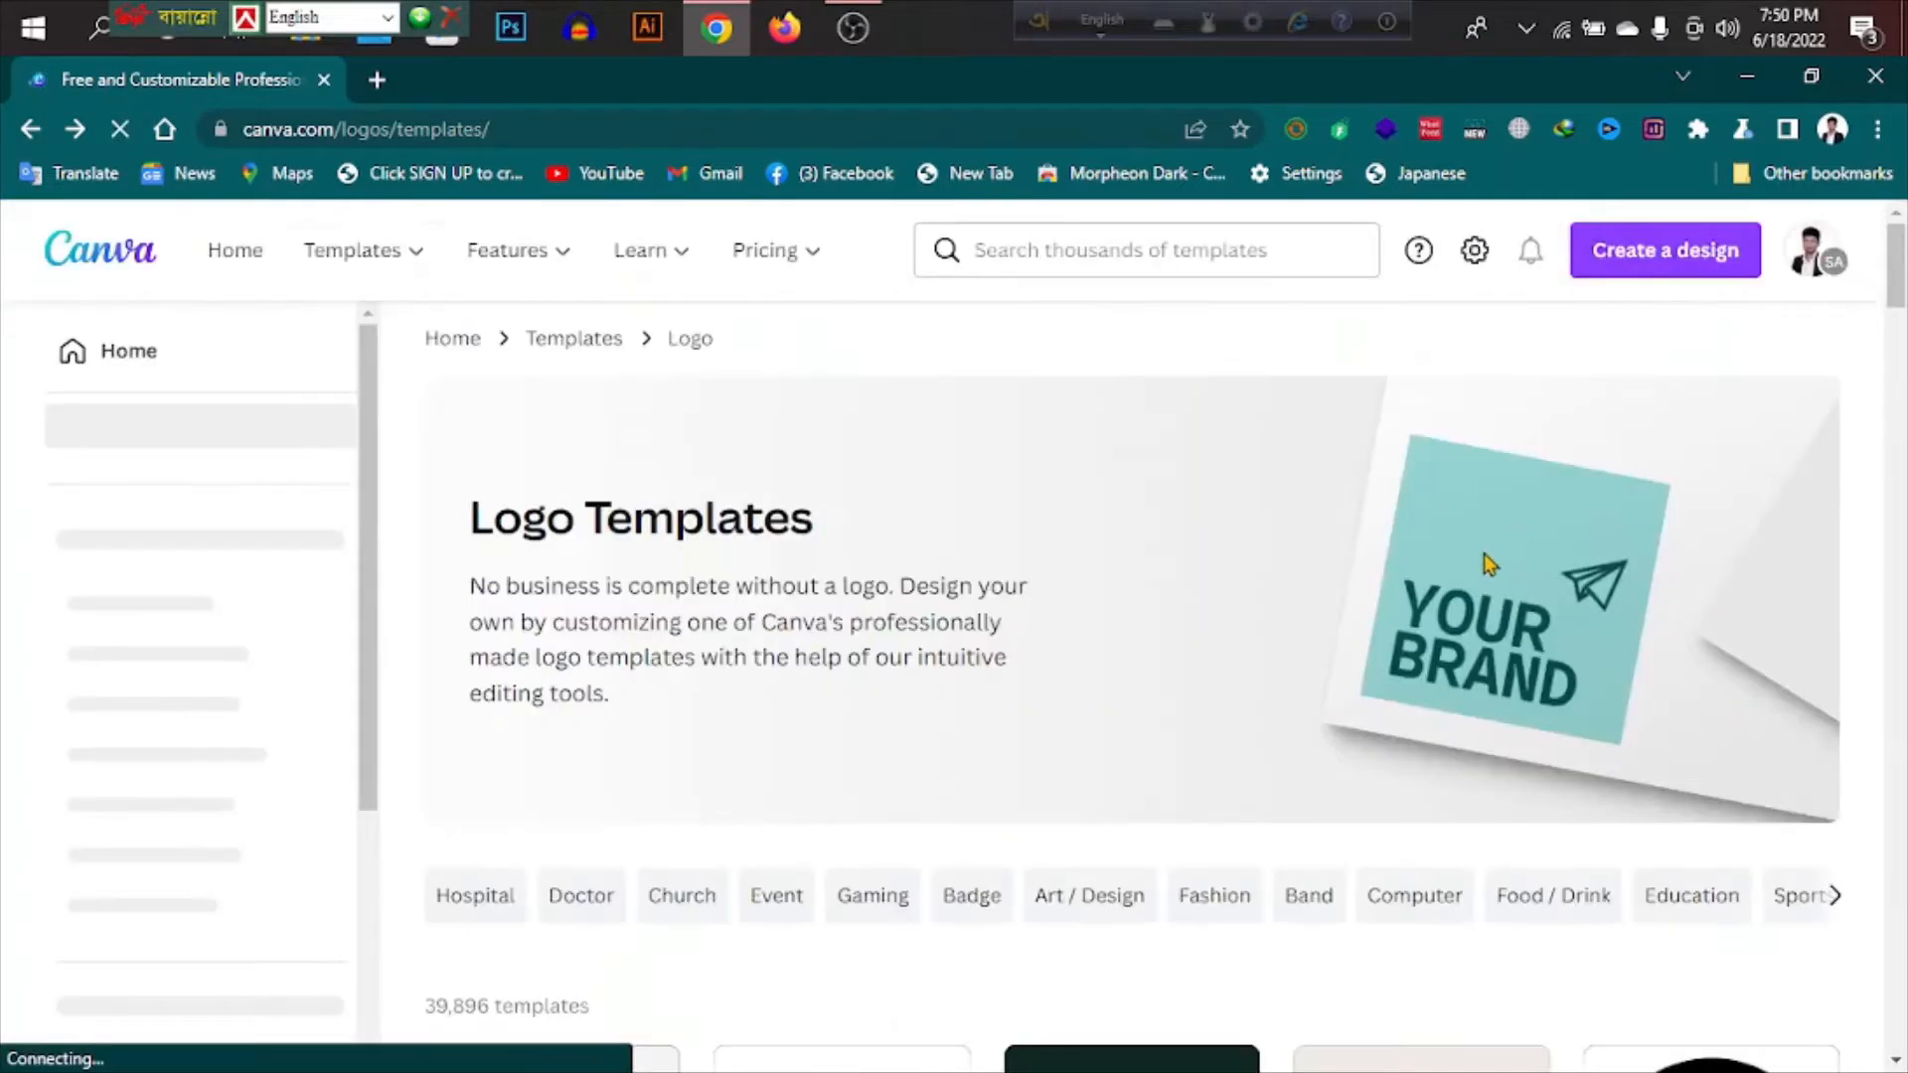
{"action": "scroll", "coordinate": [1351, 714], "scroll_direction": "down", "scroll_amount": 4}
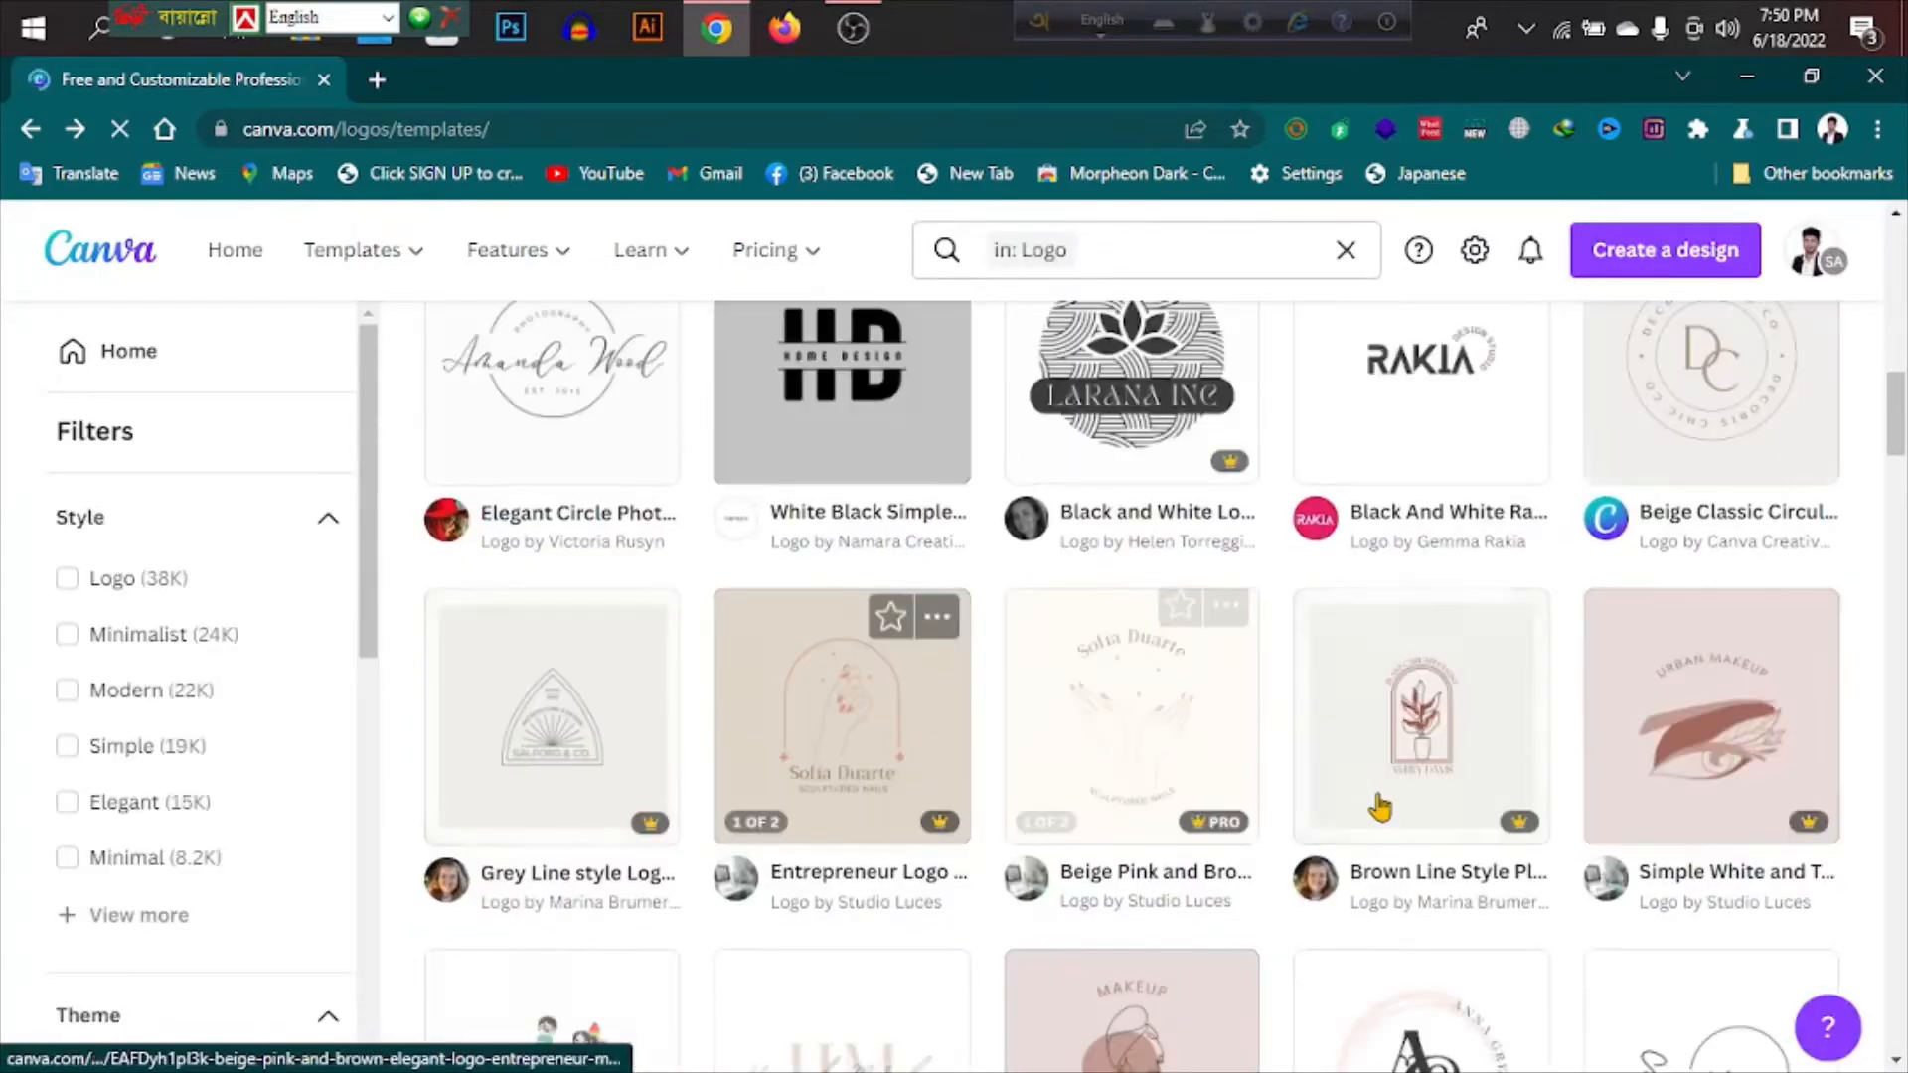
{"action": "scroll", "coordinate": [1048, 686], "scroll_direction": "down", "scroll_amount": 10}
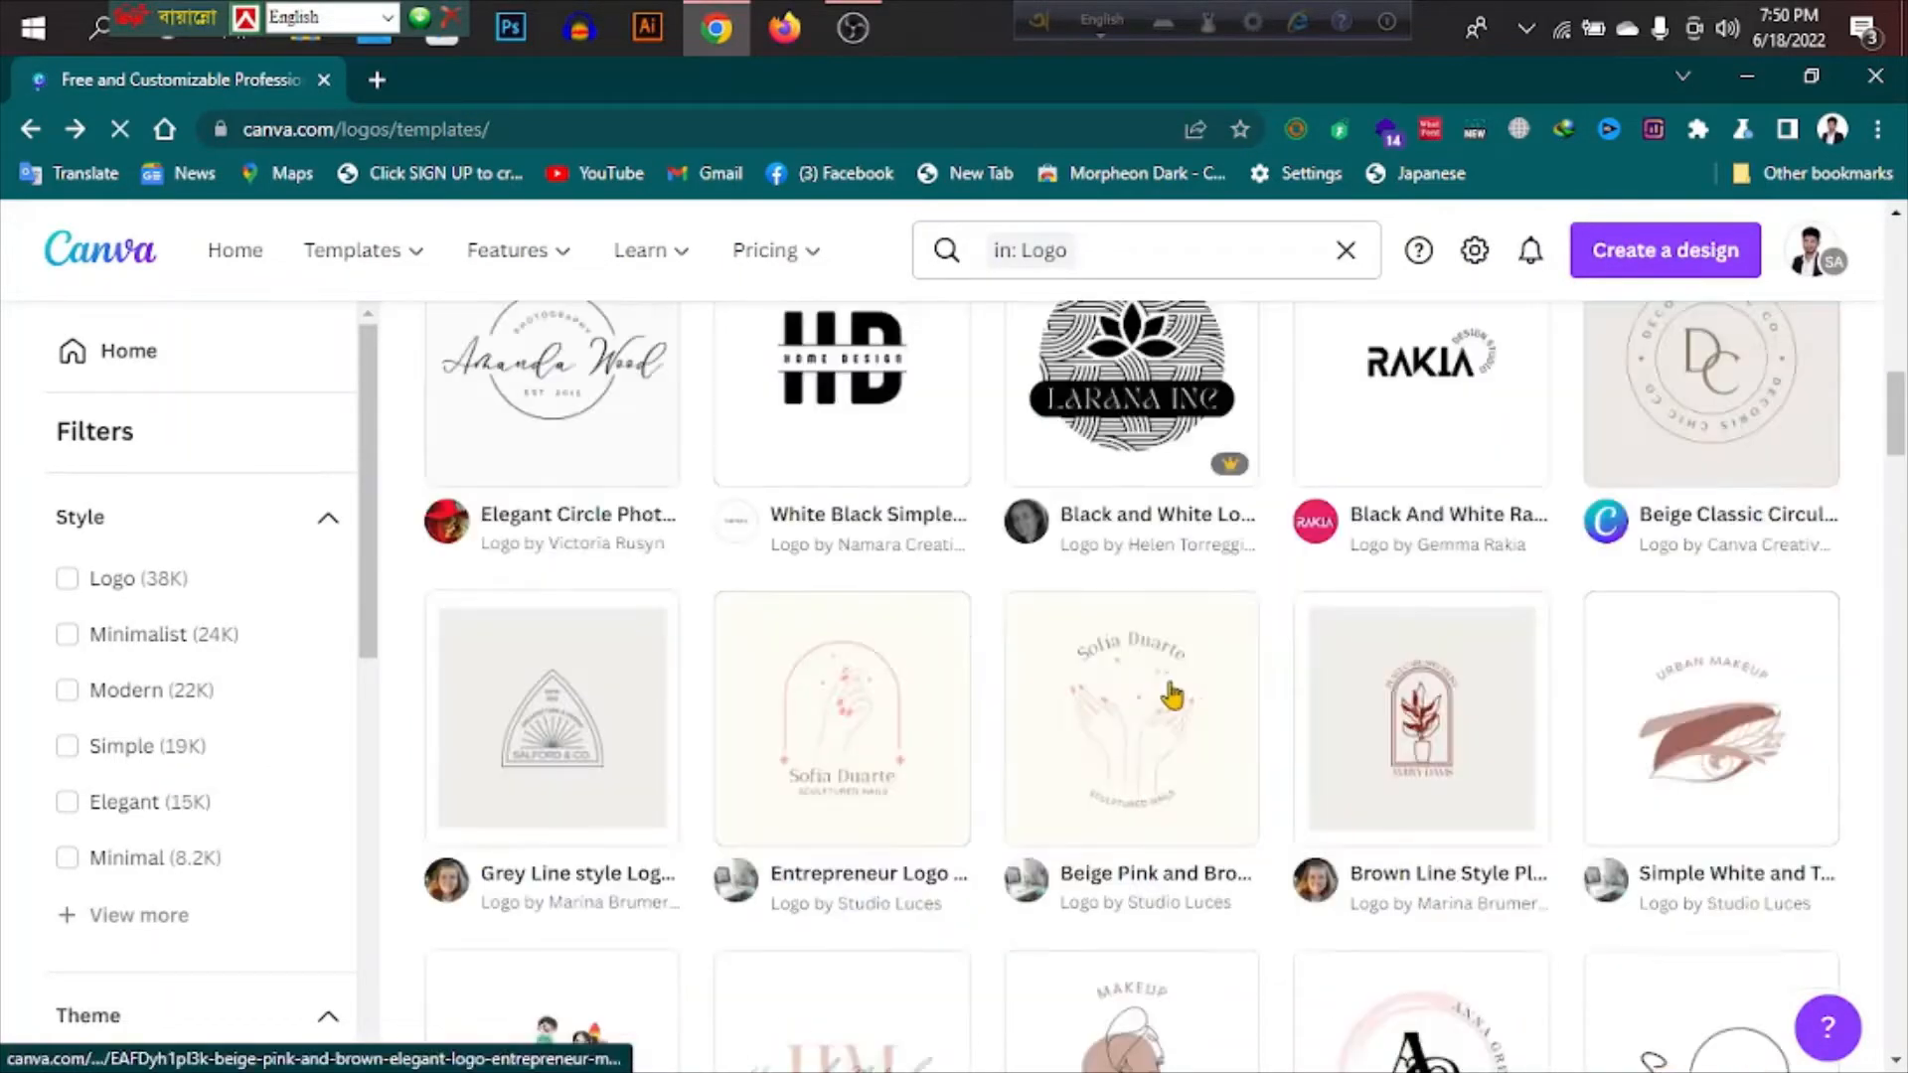
{"action": "scroll", "coordinate": [1048, 686], "scroll_direction": "down", "scroll_amount": 5}
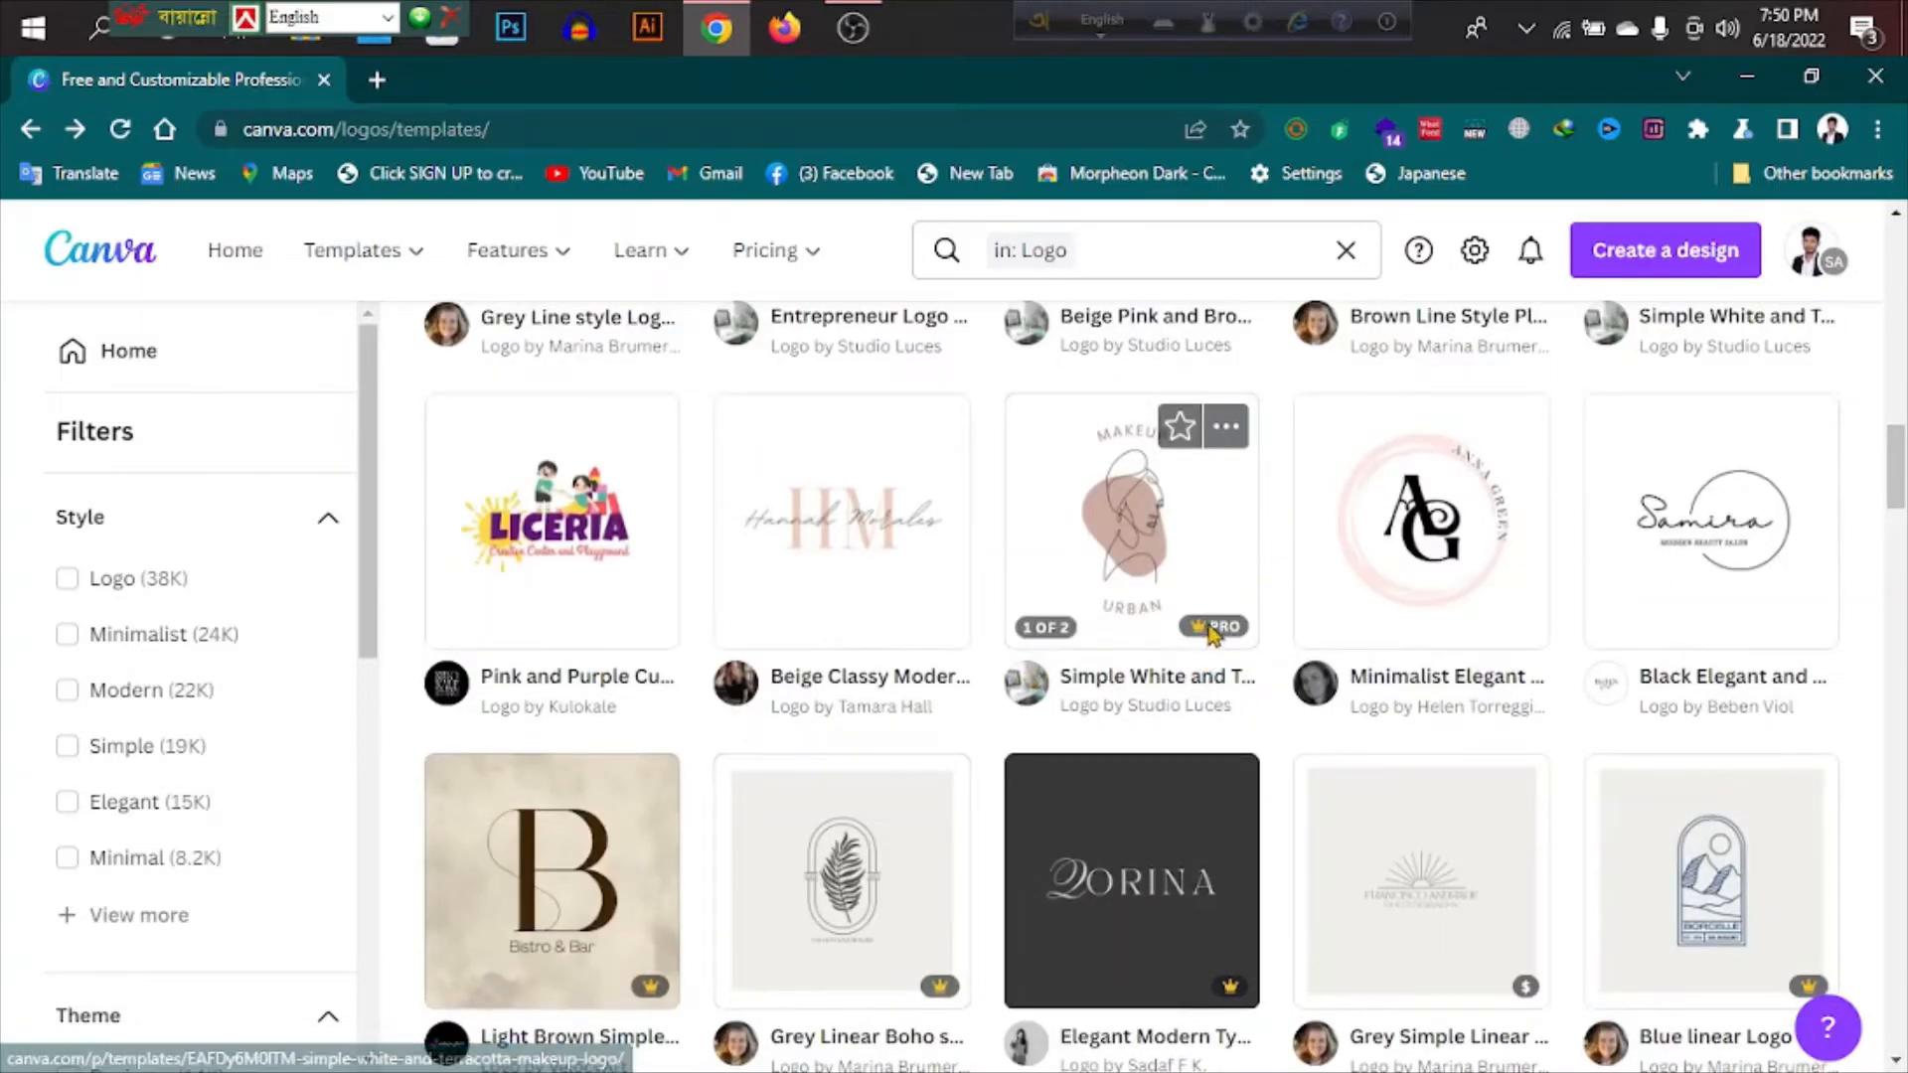
{"action": "mouse_move", "coordinate": [1215, 632]}
{"action": "scroll", "coordinate": [1134, 672], "scroll_direction": "up", "scroll_amount": 10}
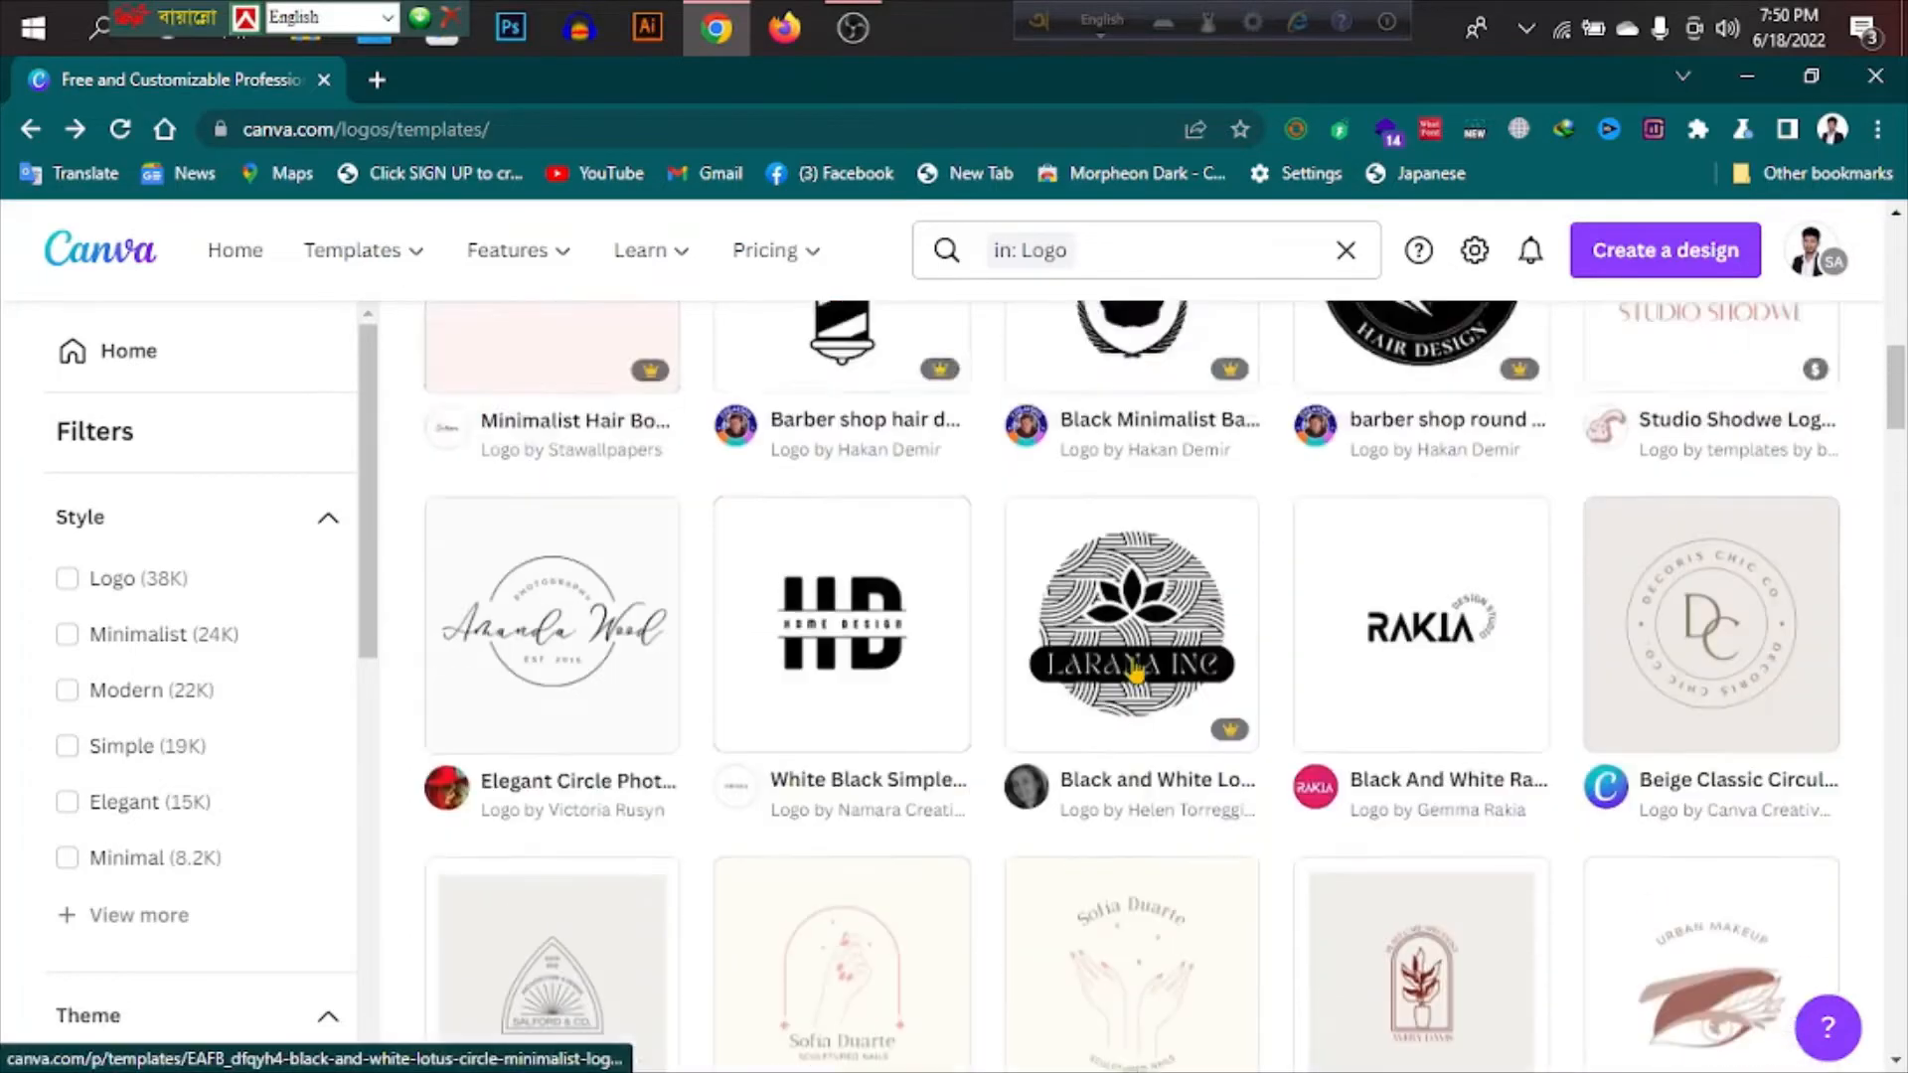
{"action": "scroll", "coordinate": [1134, 672], "scroll_direction": "up", "scroll_amount": 4}
{"action": "scroll", "coordinate": [1129, 624], "scroll_direction": "down", "scroll_amount": 5}
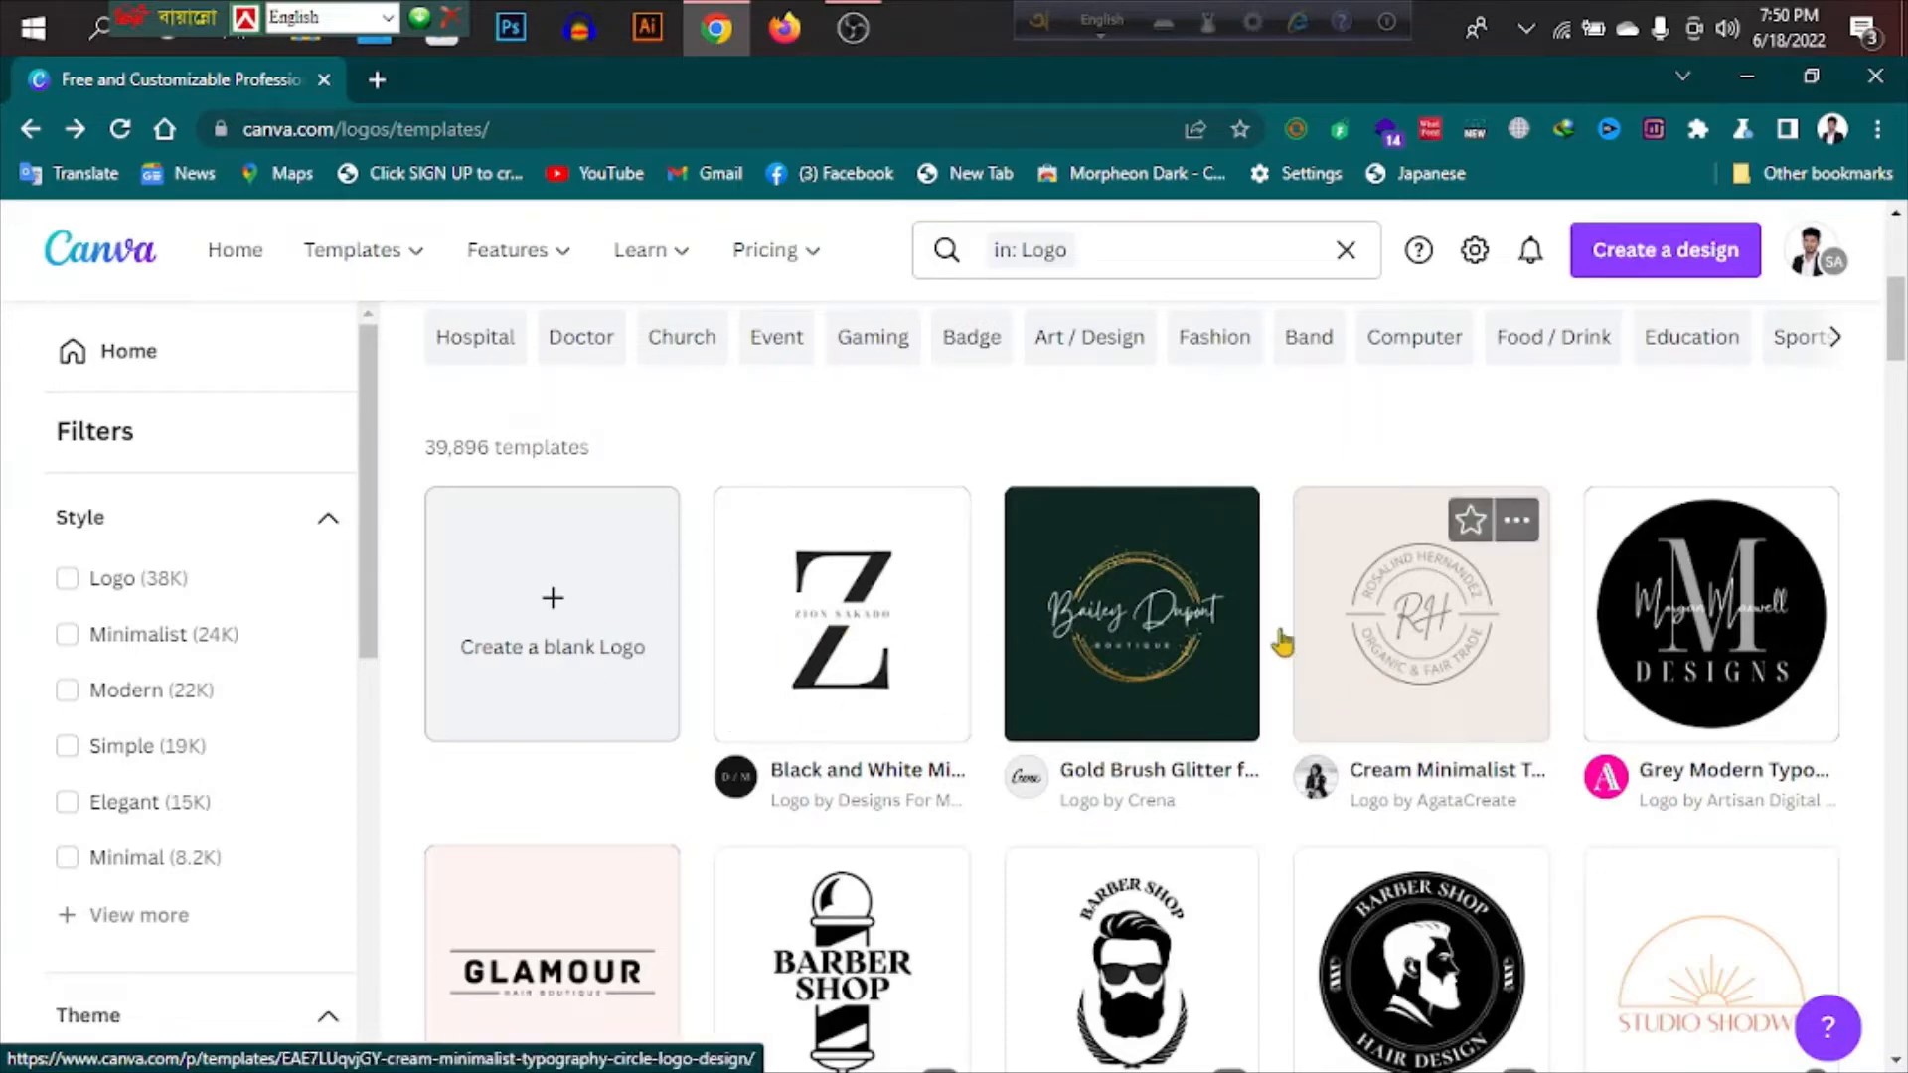
{"action": "scroll", "coordinate": [874, 661], "scroll_direction": "down", "scroll_amount": 7}
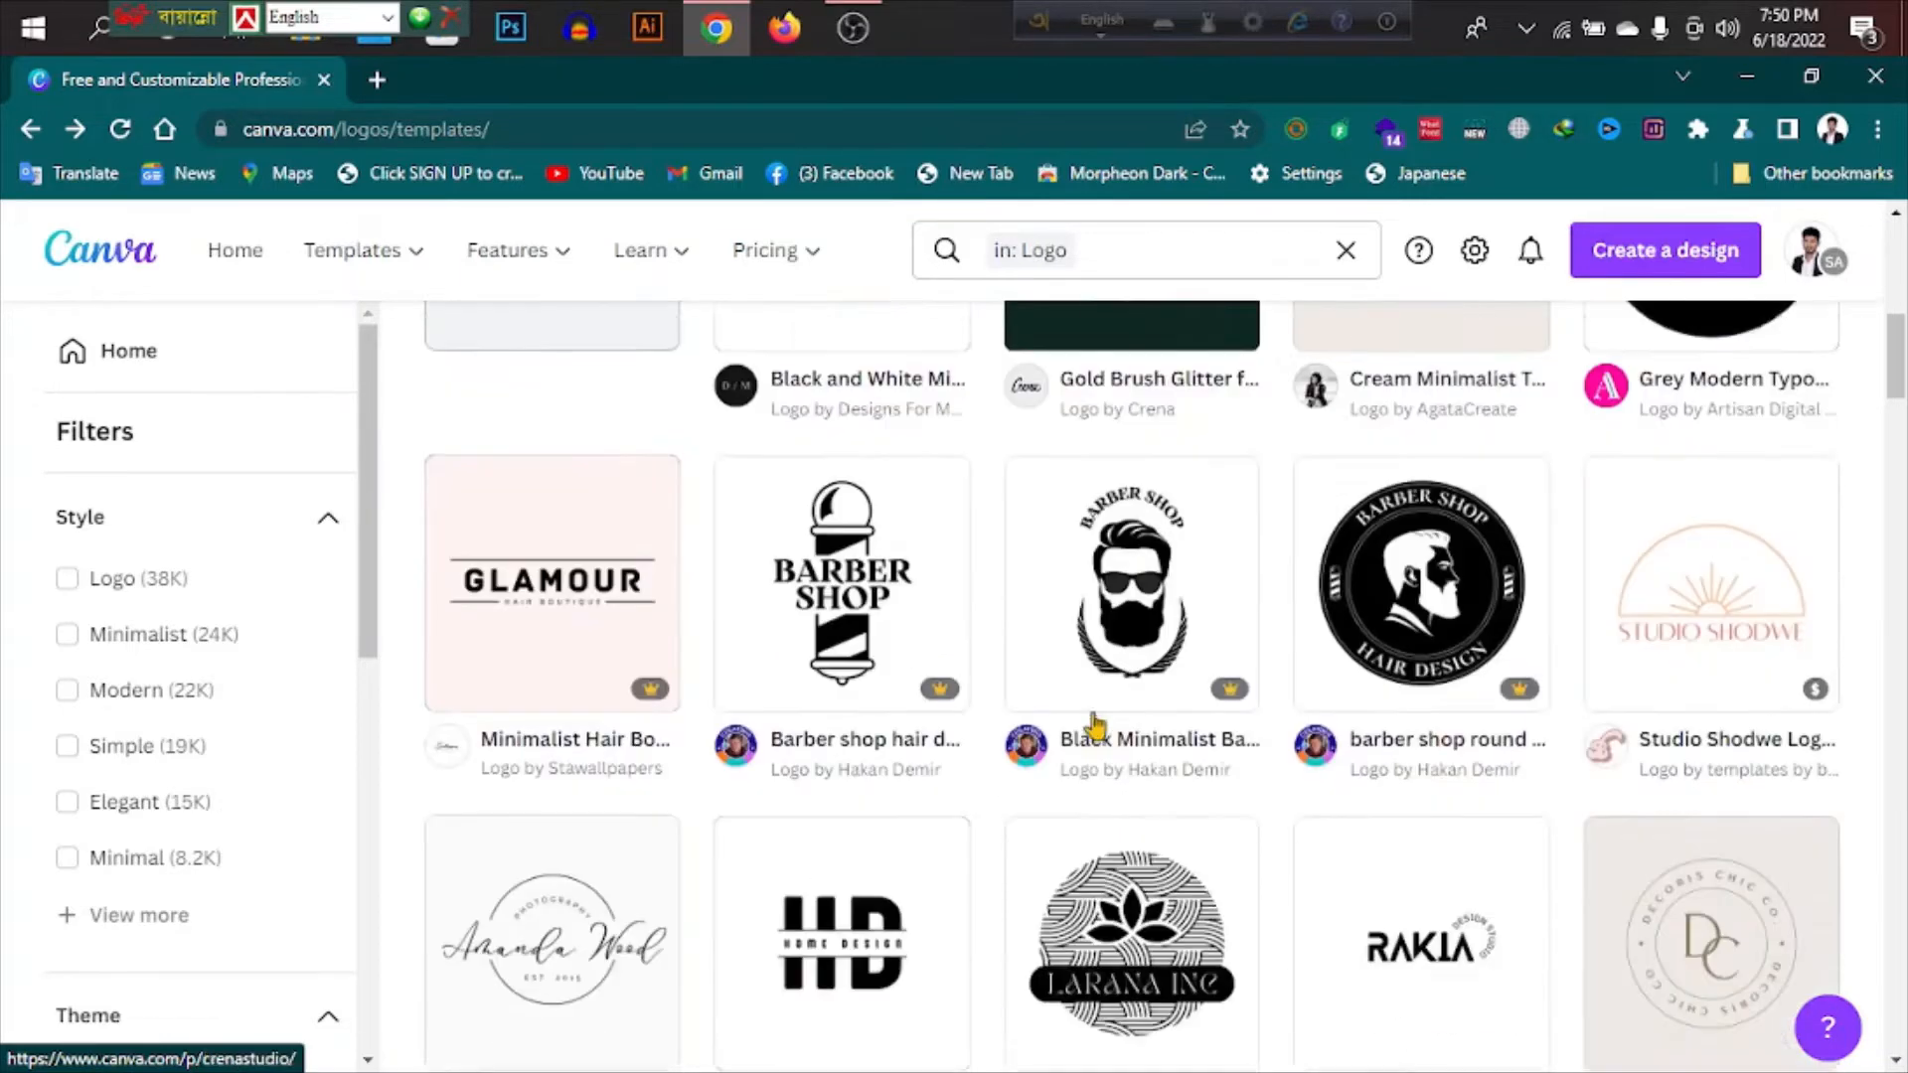
{"action": "scroll", "coordinate": [894, 660], "scroll_direction": "down", "scroll_amount": 6}
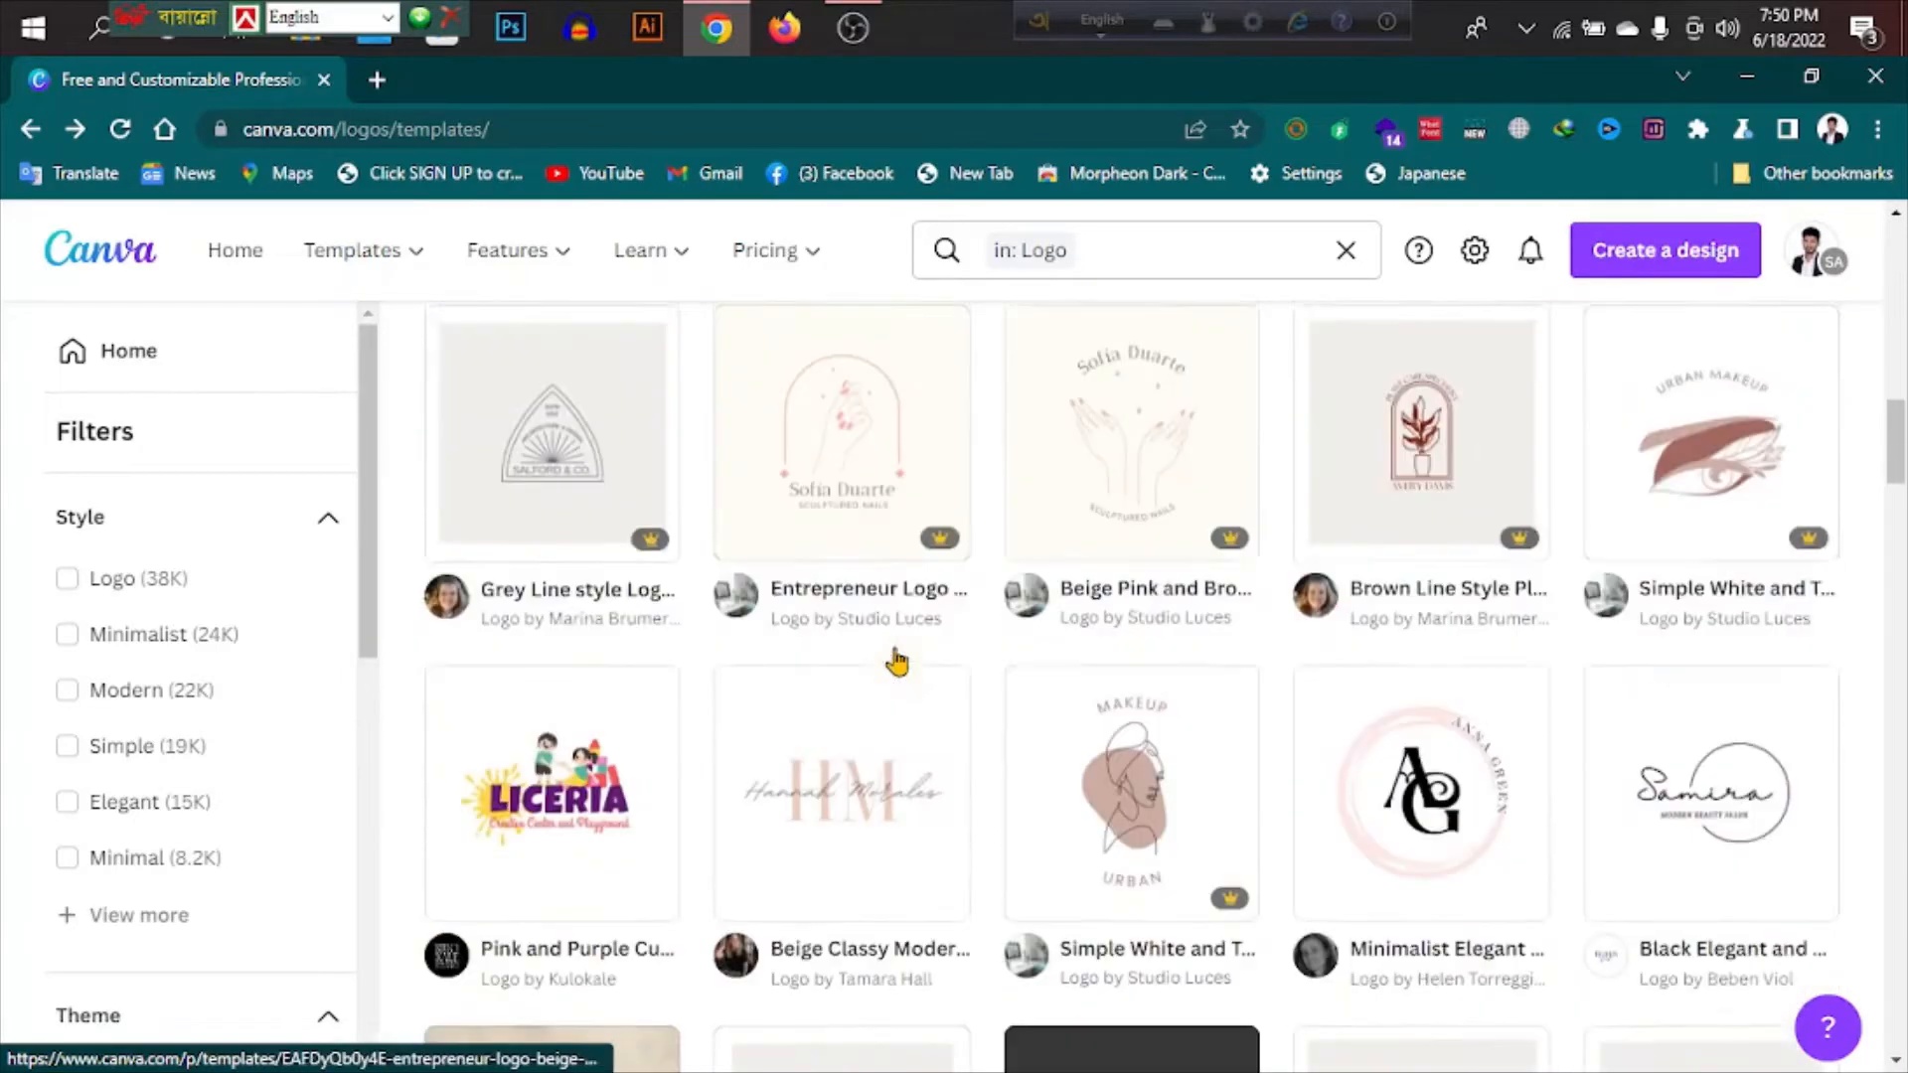
{"action": "scroll", "coordinate": [987, 691], "scroll_direction": "down", "scroll_amount": 4}
{"action": "scroll", "coordinate": [984, 696], "scroll_direction": "up", "scroll_amount": 10}
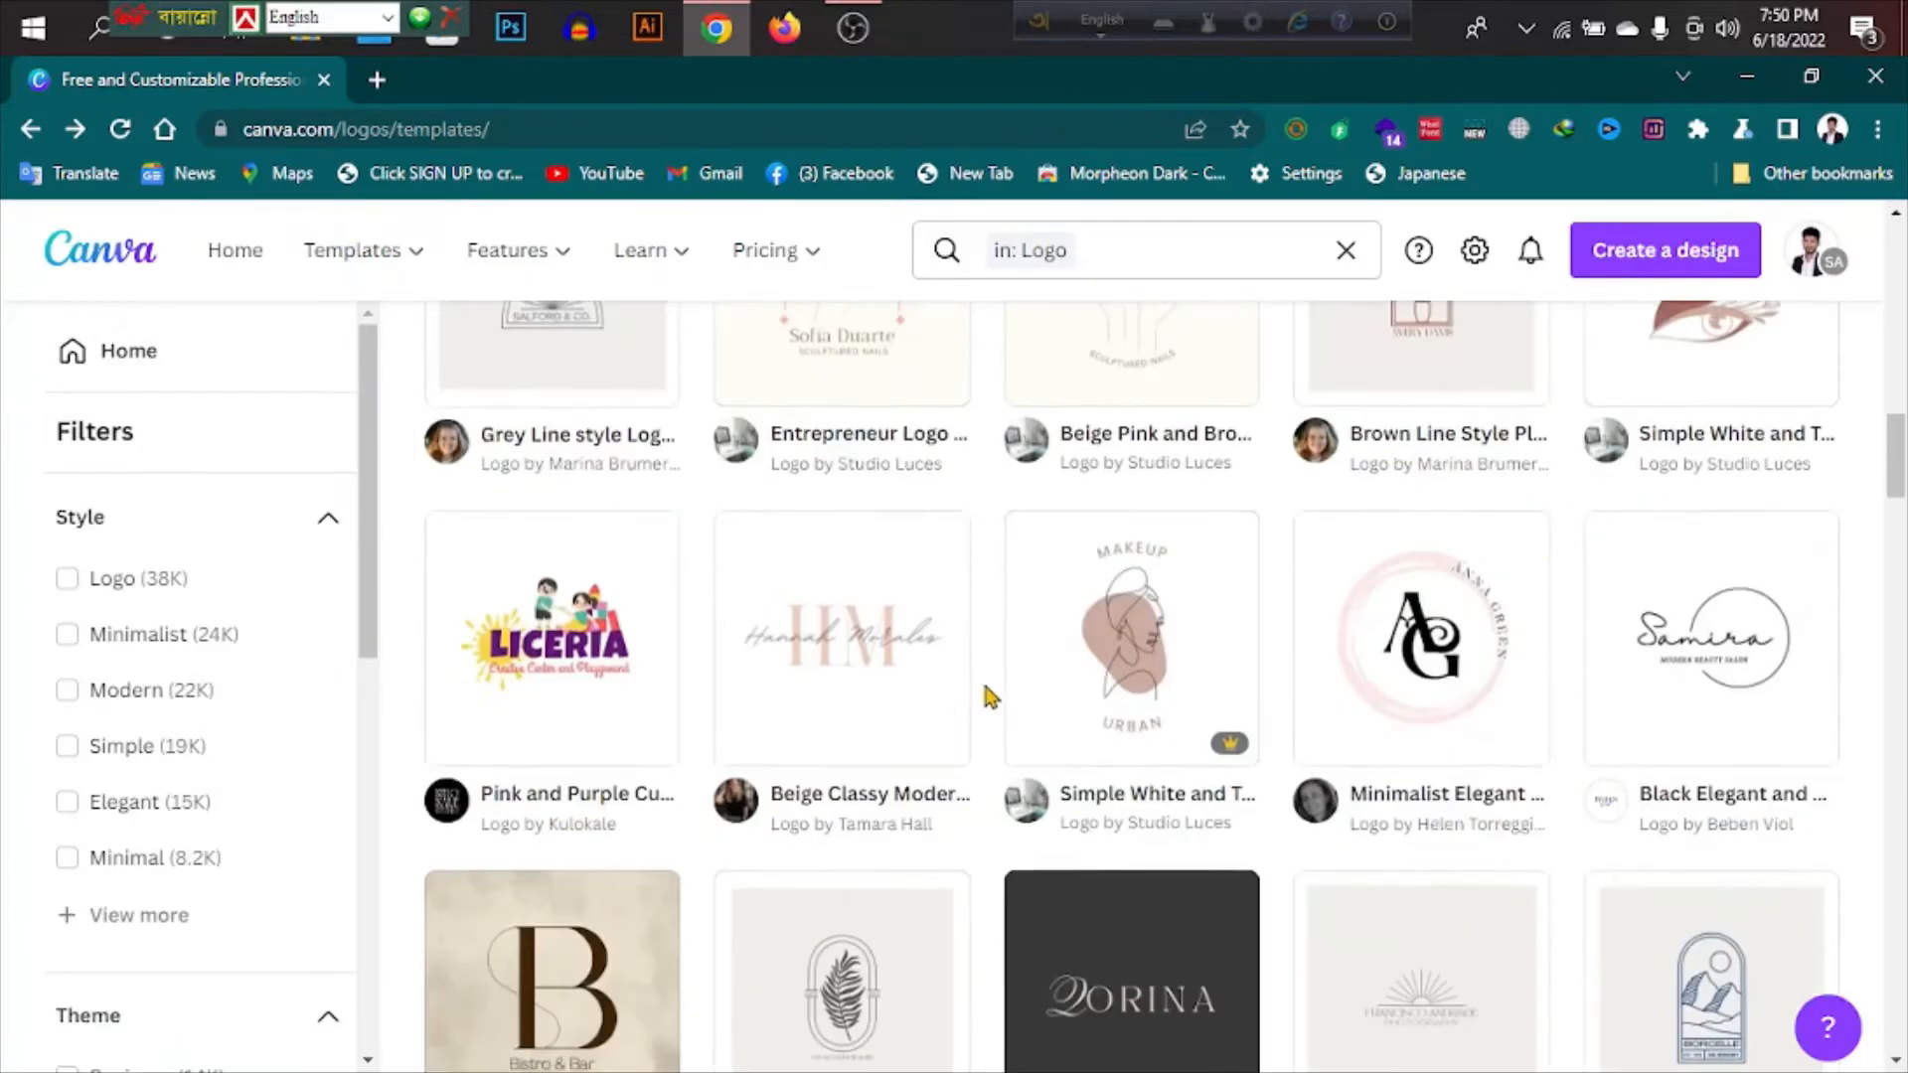
{"action": "scroll", "coordinate": [980, 695], "scroll_direction": "up", "scroll_amount": 10}
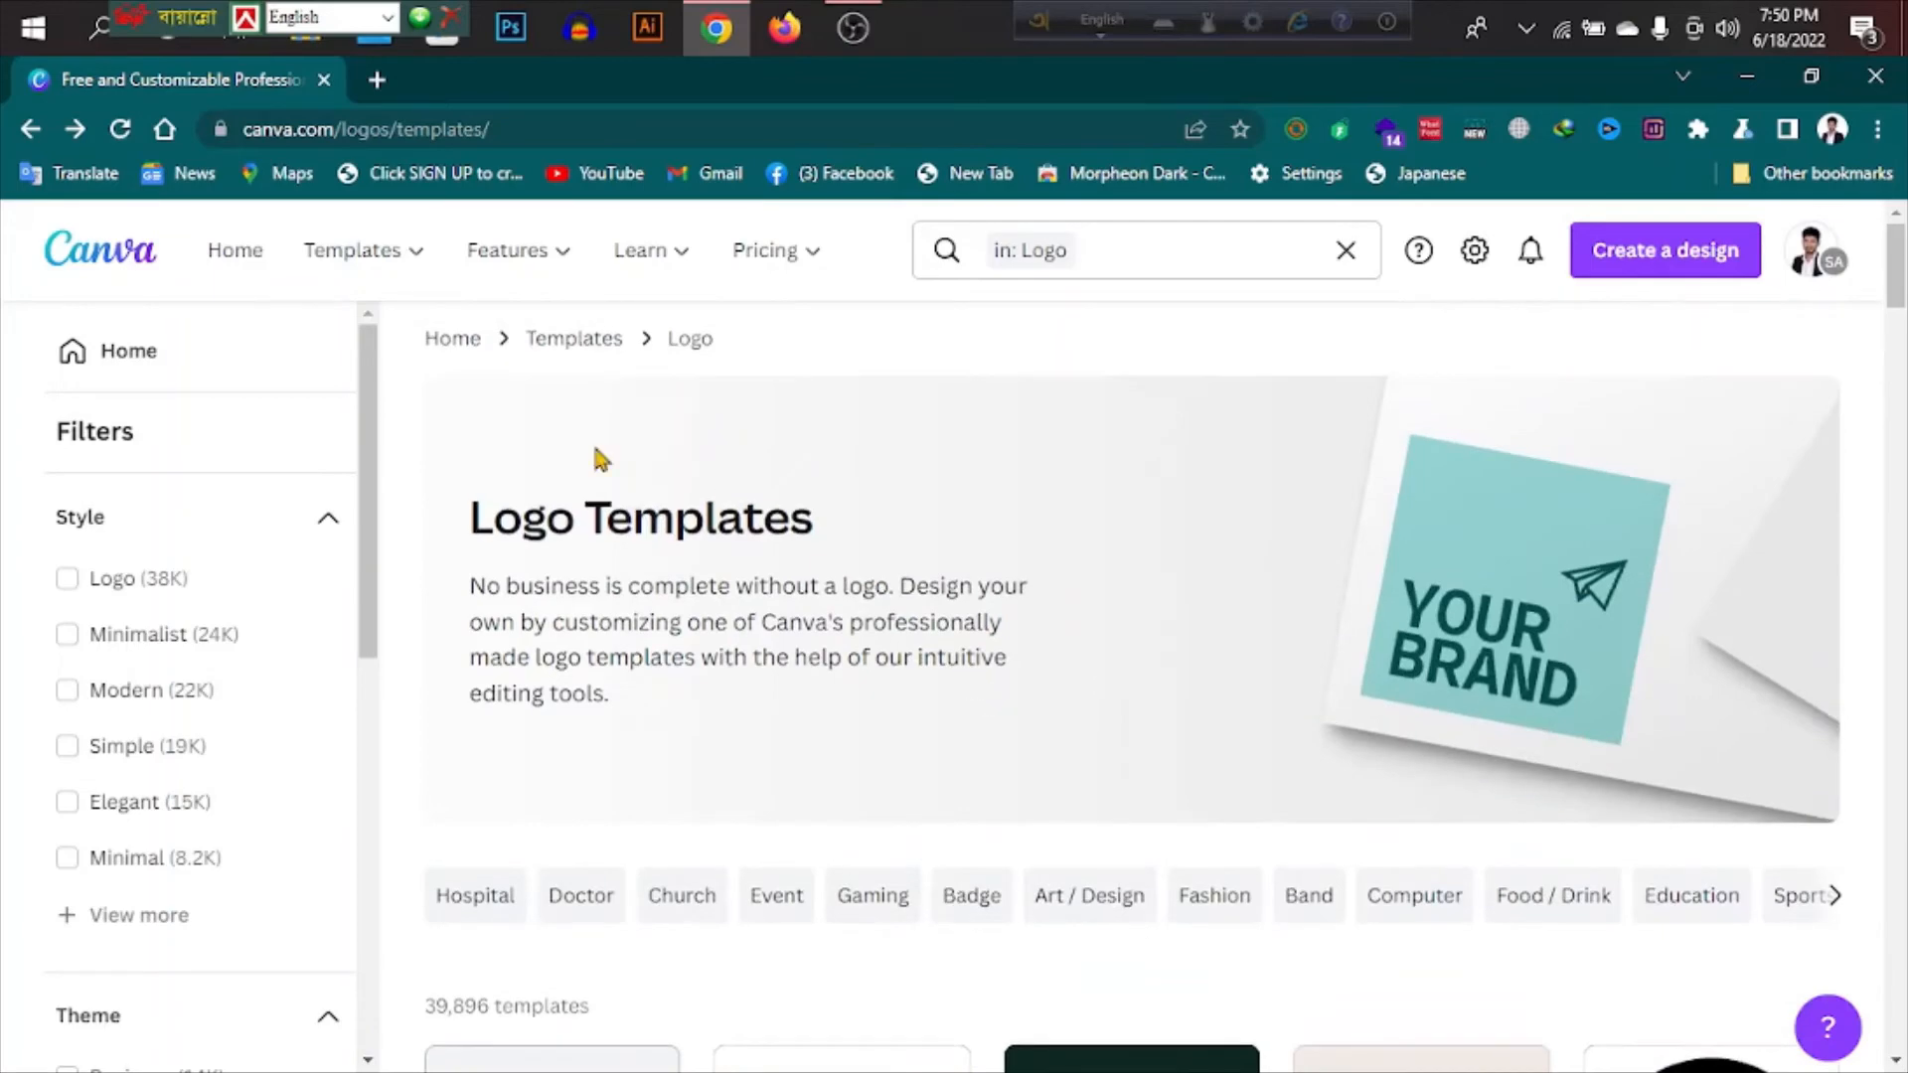
Choose the "Gold Brush Glitter feminine Boutique Circle Logo" template and open it for customizing
{"action": "scroll", "coordinate": [925, 581], "scroll_direction": "down", "scroll_amount": 5}
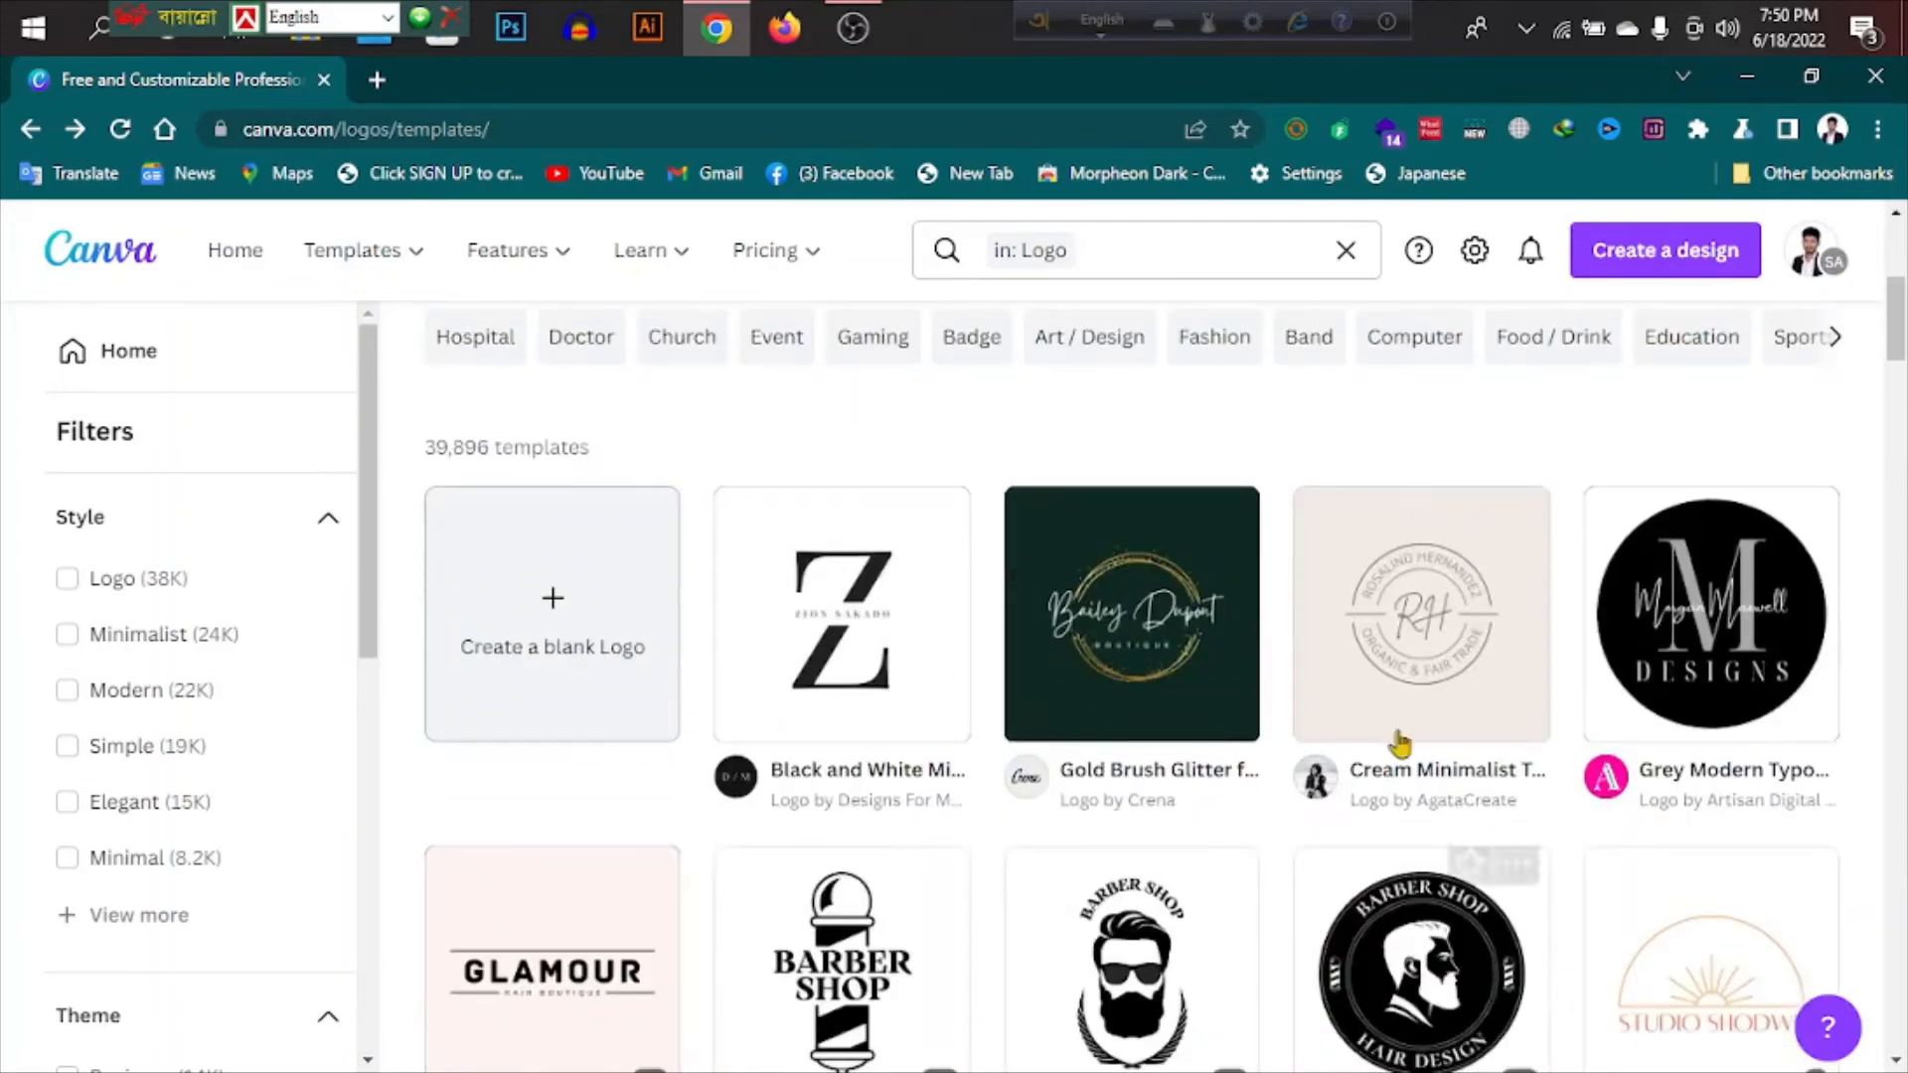
{"action": "left_click", "coordinate": [1156, 648]}
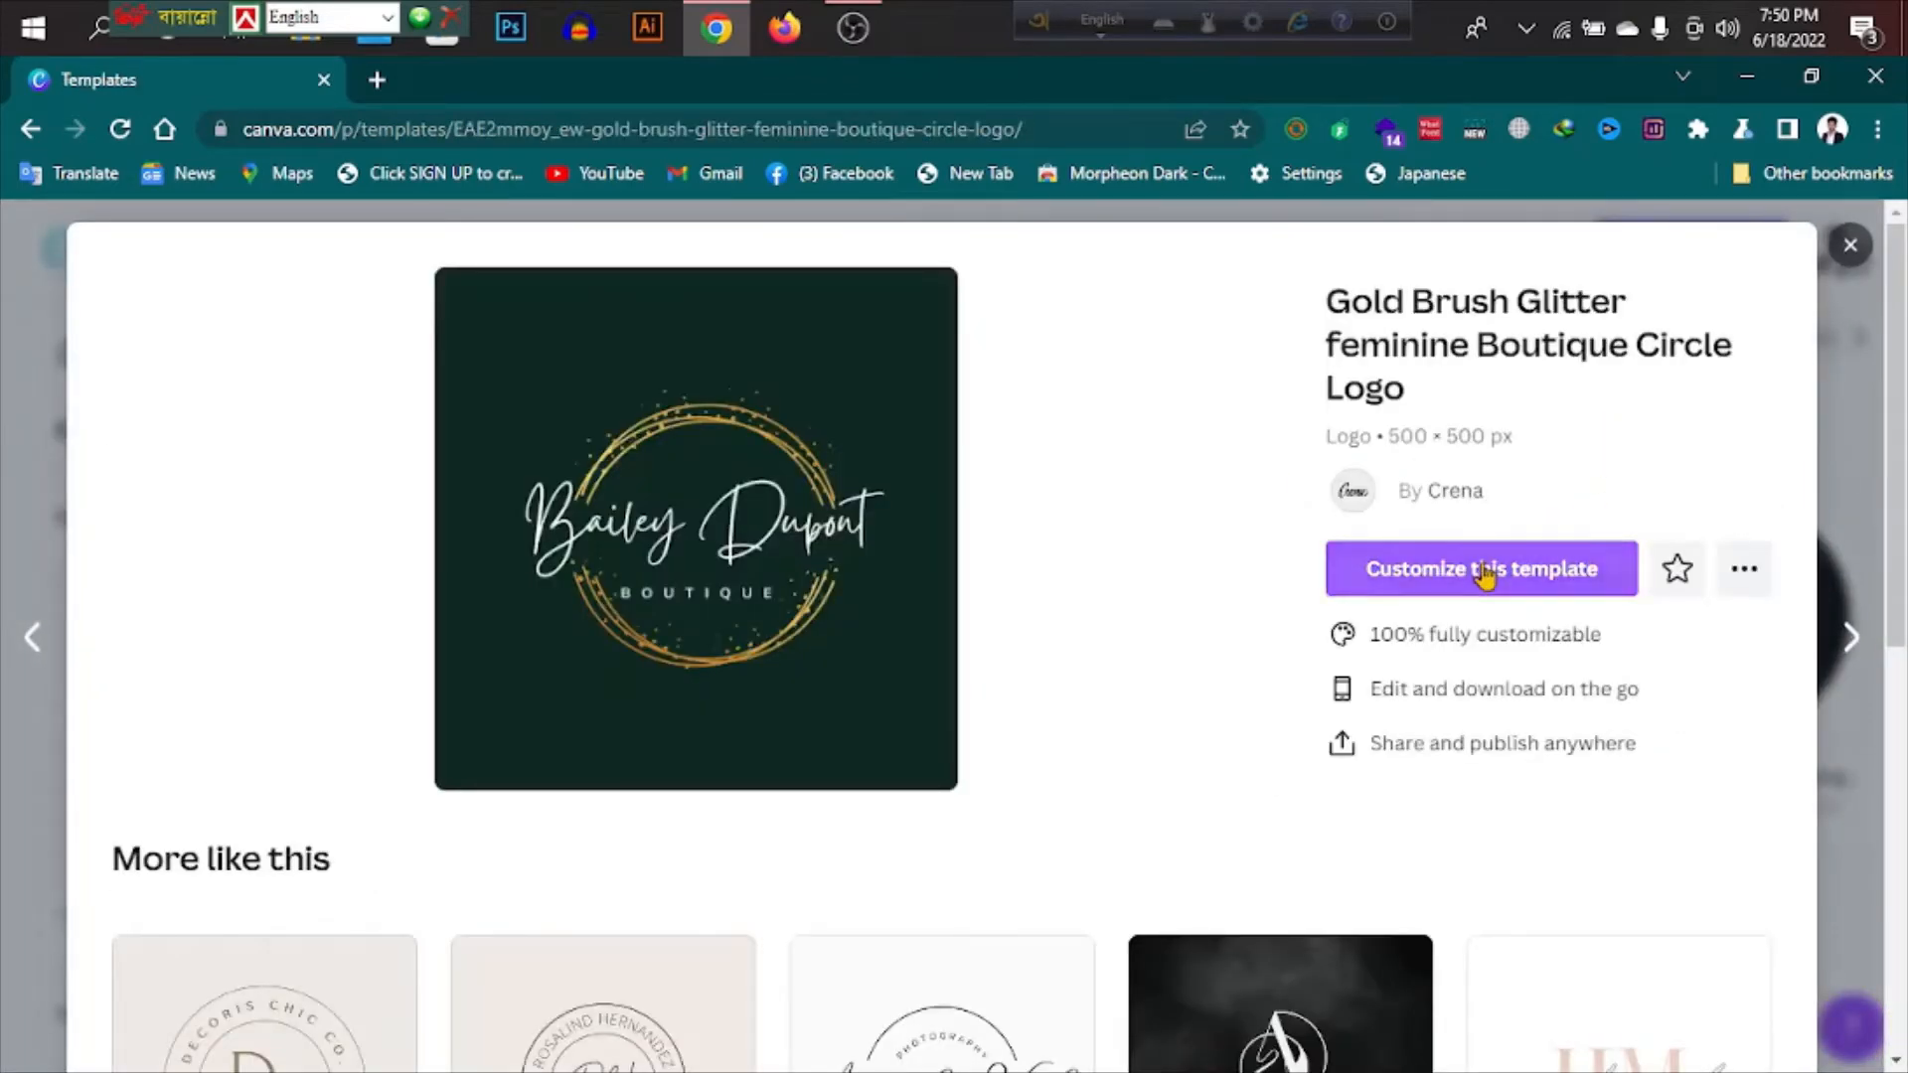
{"action": "left_click", "coordinate": [1485, 574]}
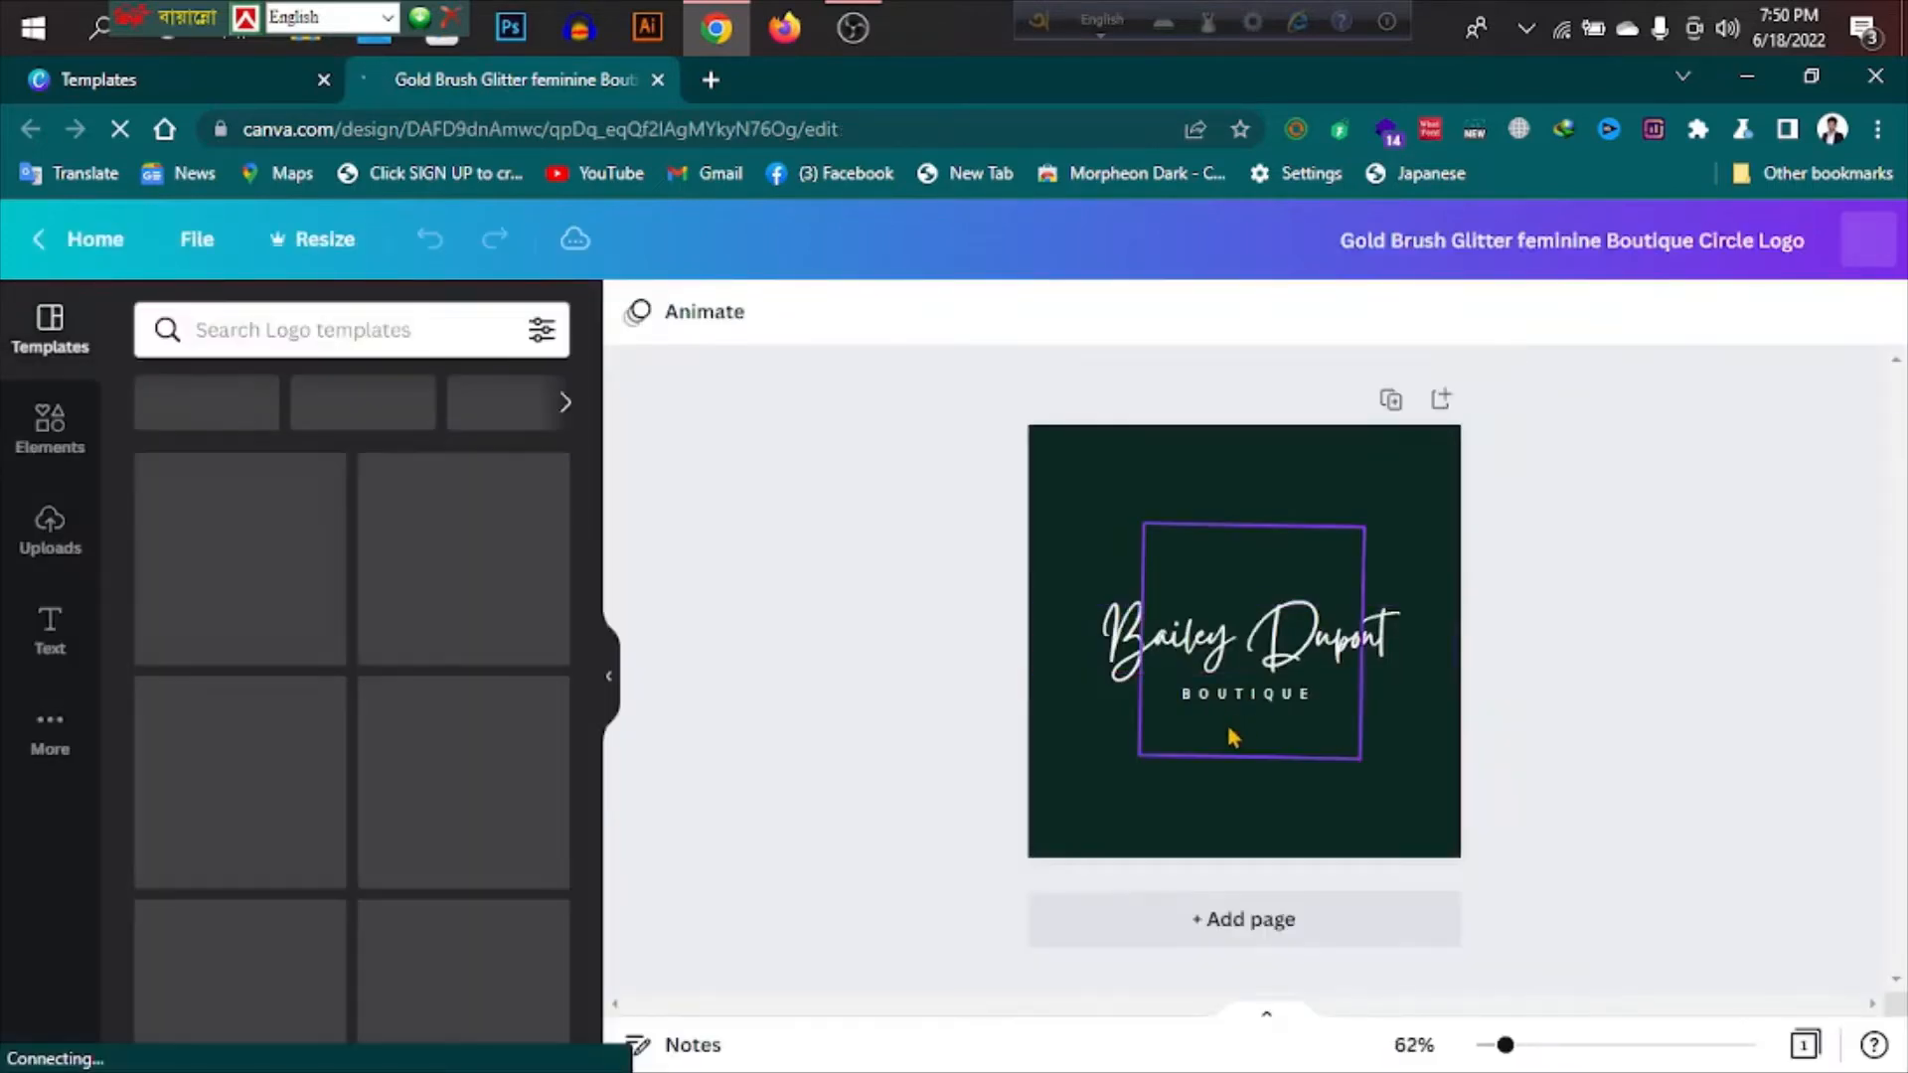
Replace the large script name in the middle of the logo with "wscd"
{"action": "left_click", "coordinate": [1317, 651]}
{"action": "left_click", "coordinate": [1317, 654]}
{"action": "left_click", "coordinate": [1421, 651]}
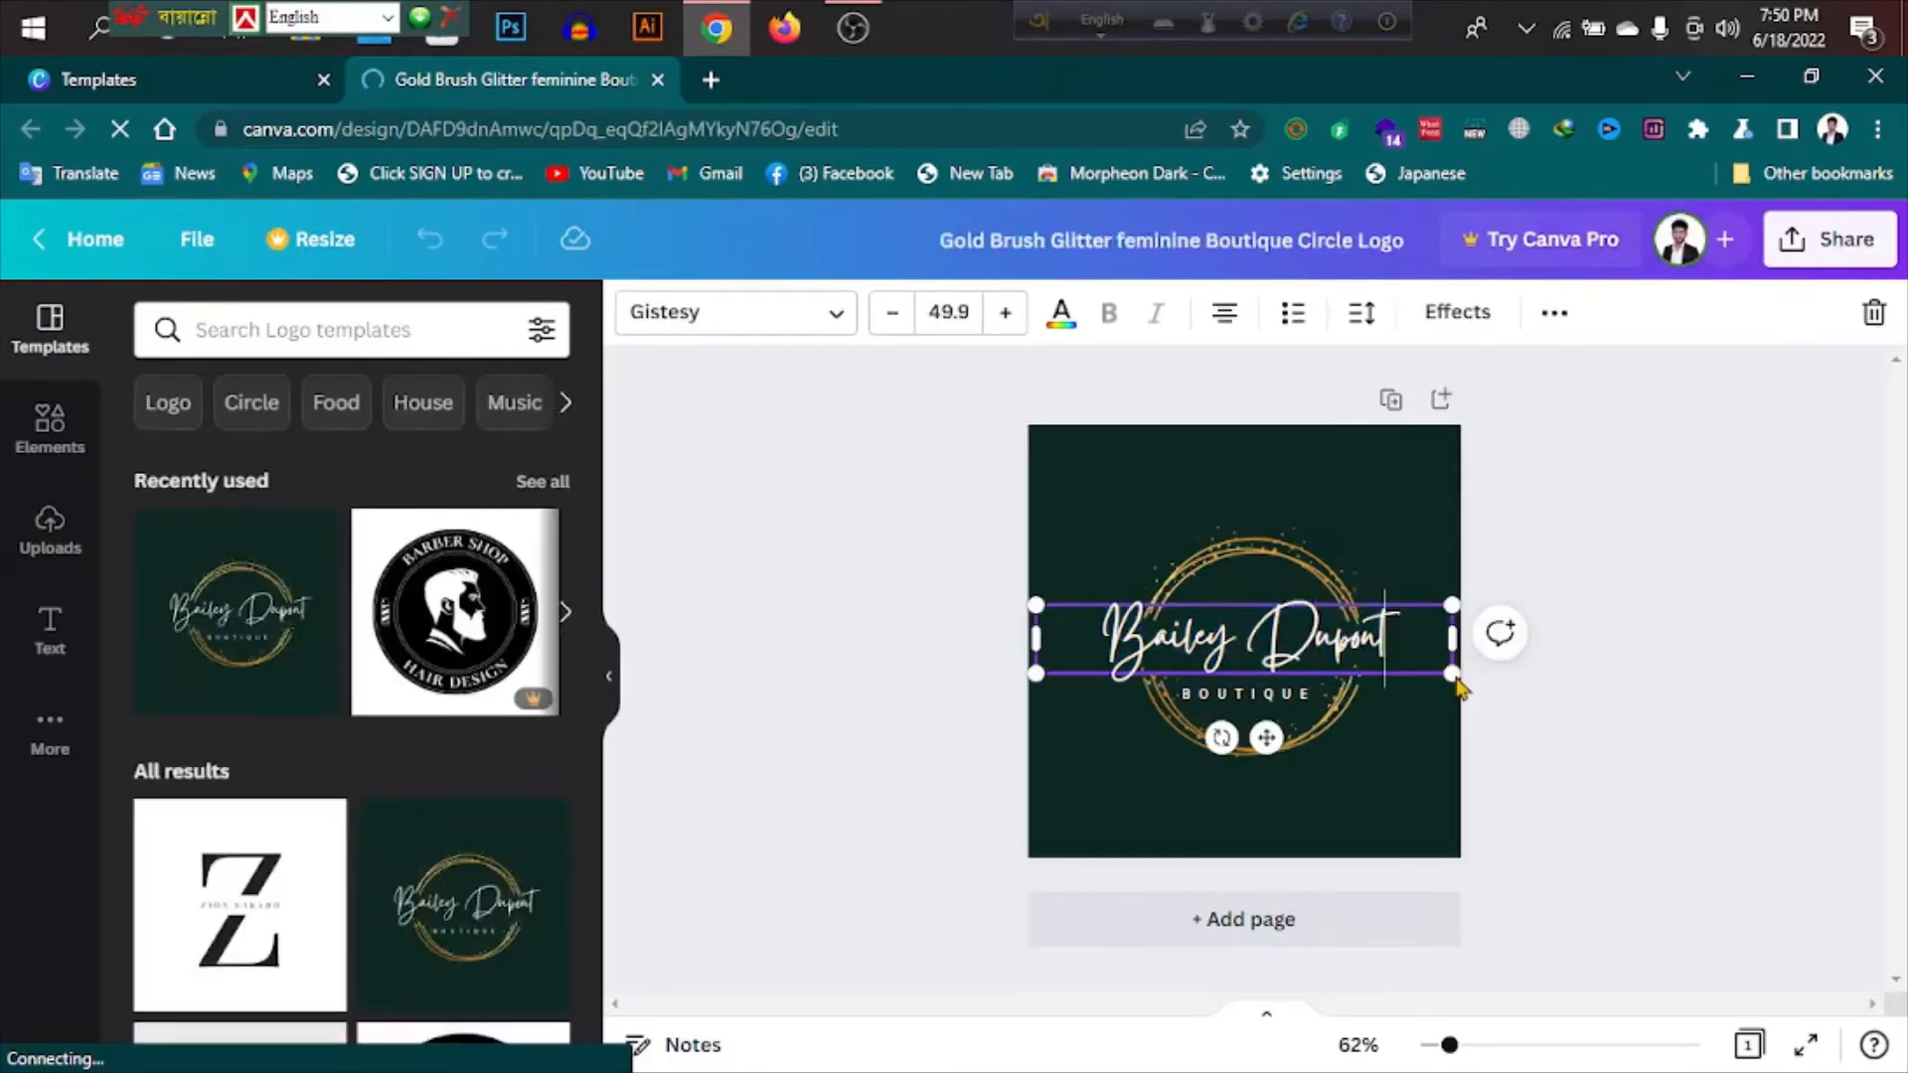
{"action": "key", "text": "BackSpace"}
{"action": "key", "text": "BackSpace"}
{"action": "key", "text": "BackSpace"}
{"action": "key", "text": "BackSpace"}
{"action": "key", "text": "BackSpace"}
{"action": "key", "text": "BackSpace"}
{"action": "key", "text": "BackSpace"}
{"action": "key", "text": "BackSpace"}
{"action": "key", "text": "BackSpace"}
{"action": "key", "text": "BackSpace"}
{"action": "key", "text": "BackSpace"}
{"action": "key", "text": "BackSpace"}
{"action": "key", "text": "BackSpace"}
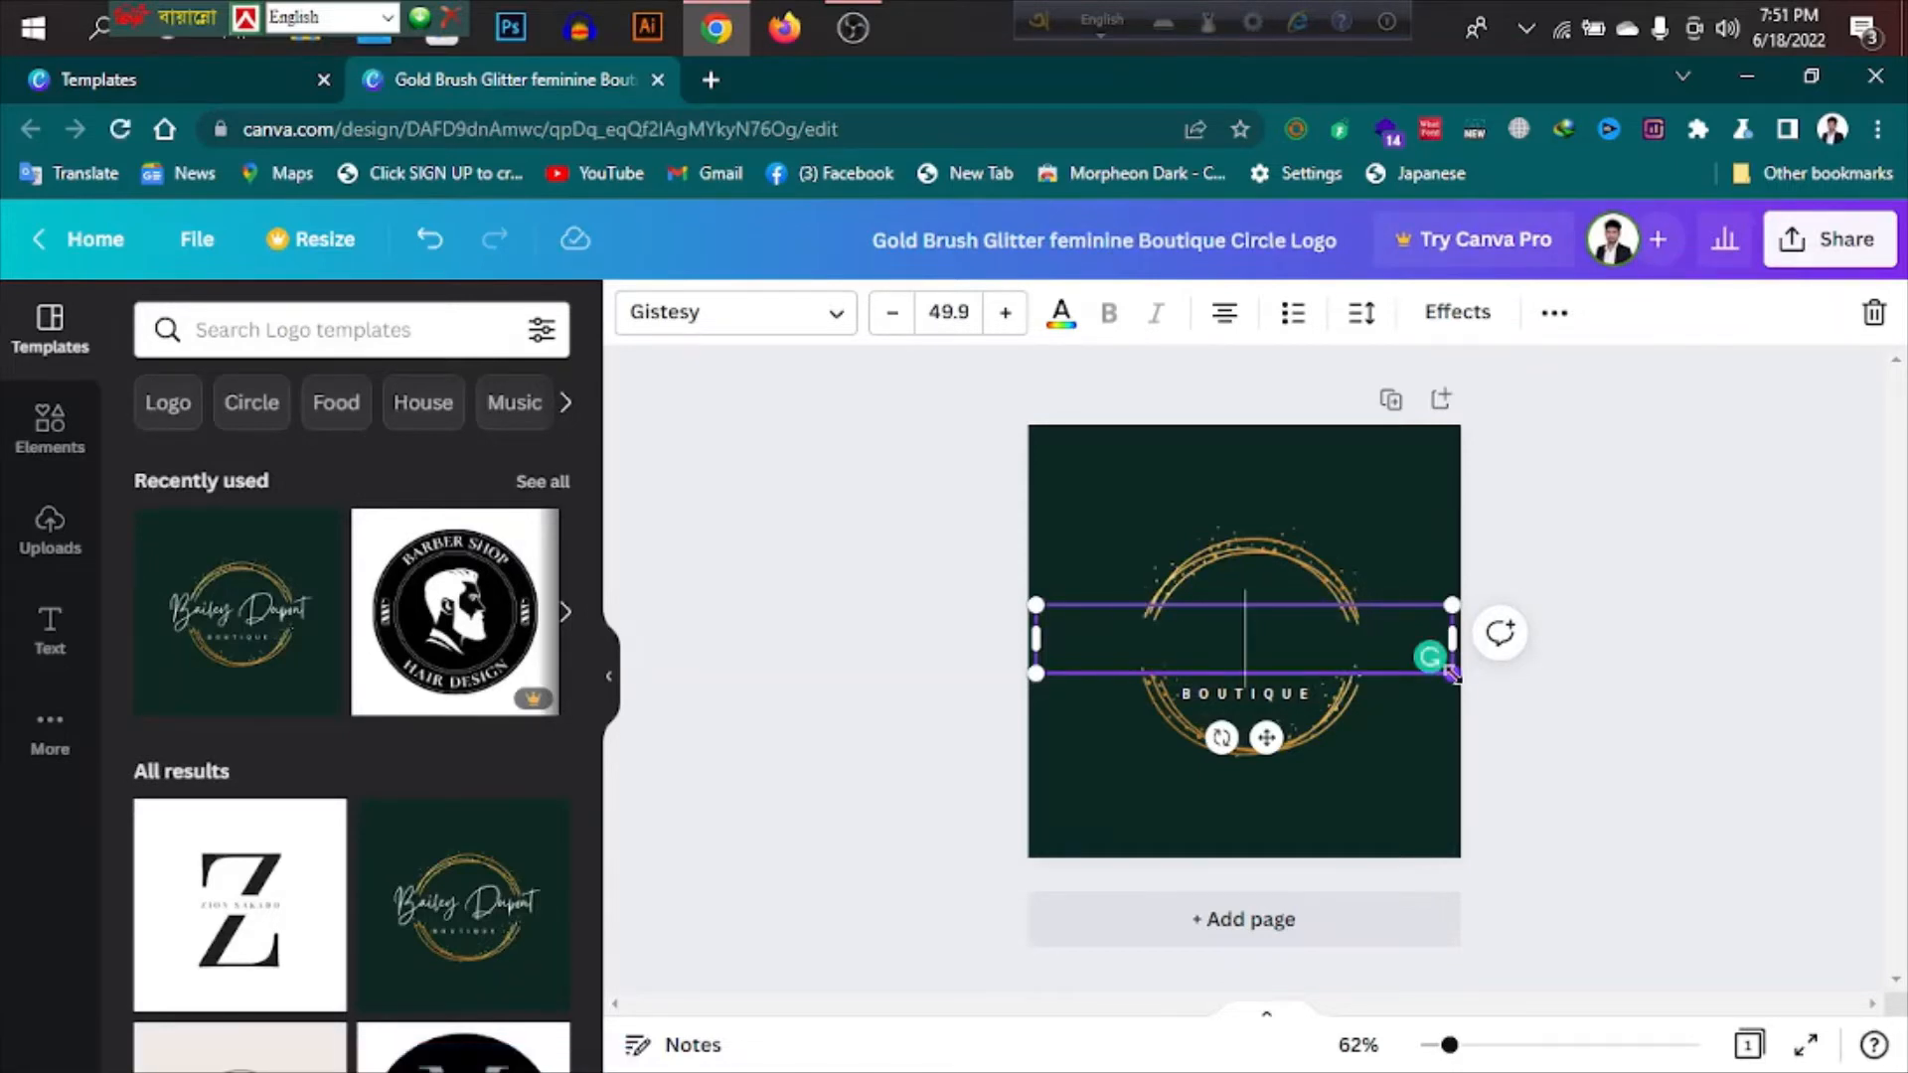
{"action": "type", "text": "wscd"}
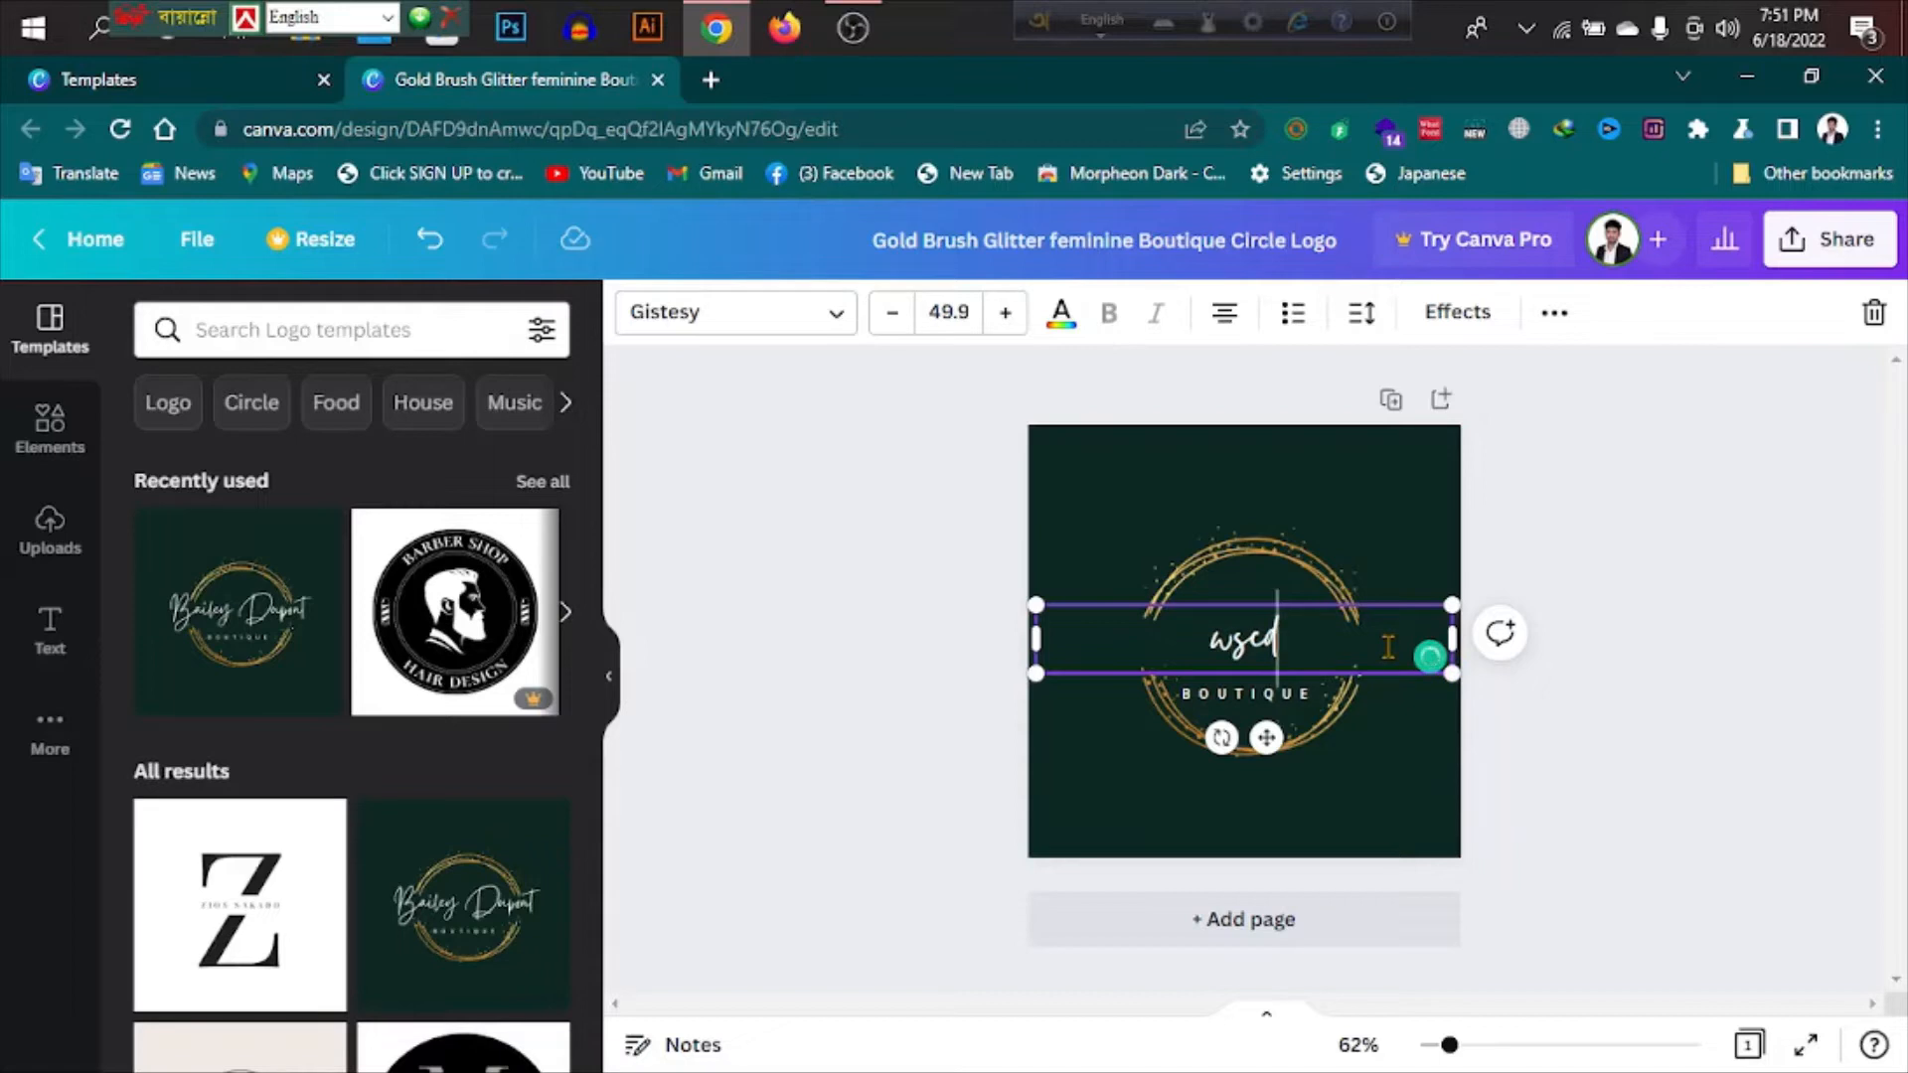
Replace the "BOUTIQUE" tagline beneath the script text with "ABCD"
{"action": "left_click", "coordinate": [1327, 698]}
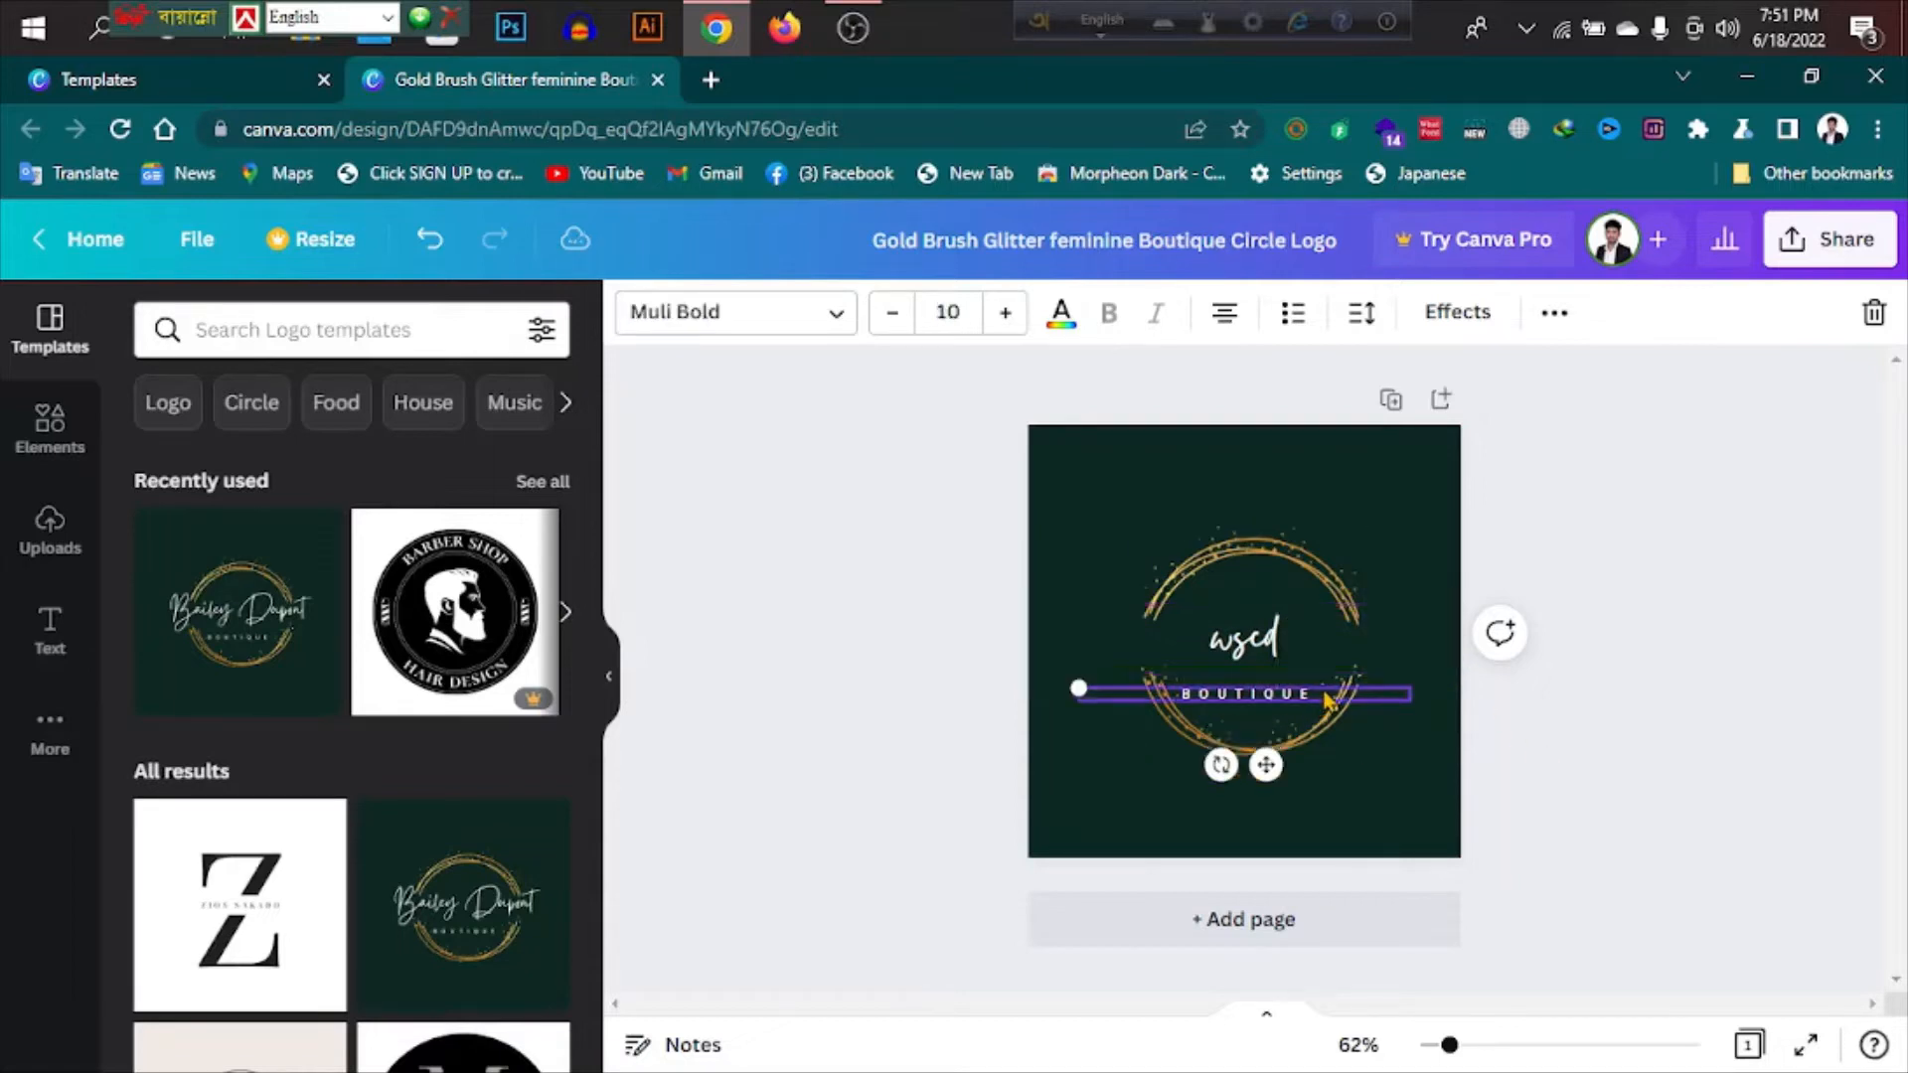
{"action": "double_click", "coordinate": [1323, 690]}
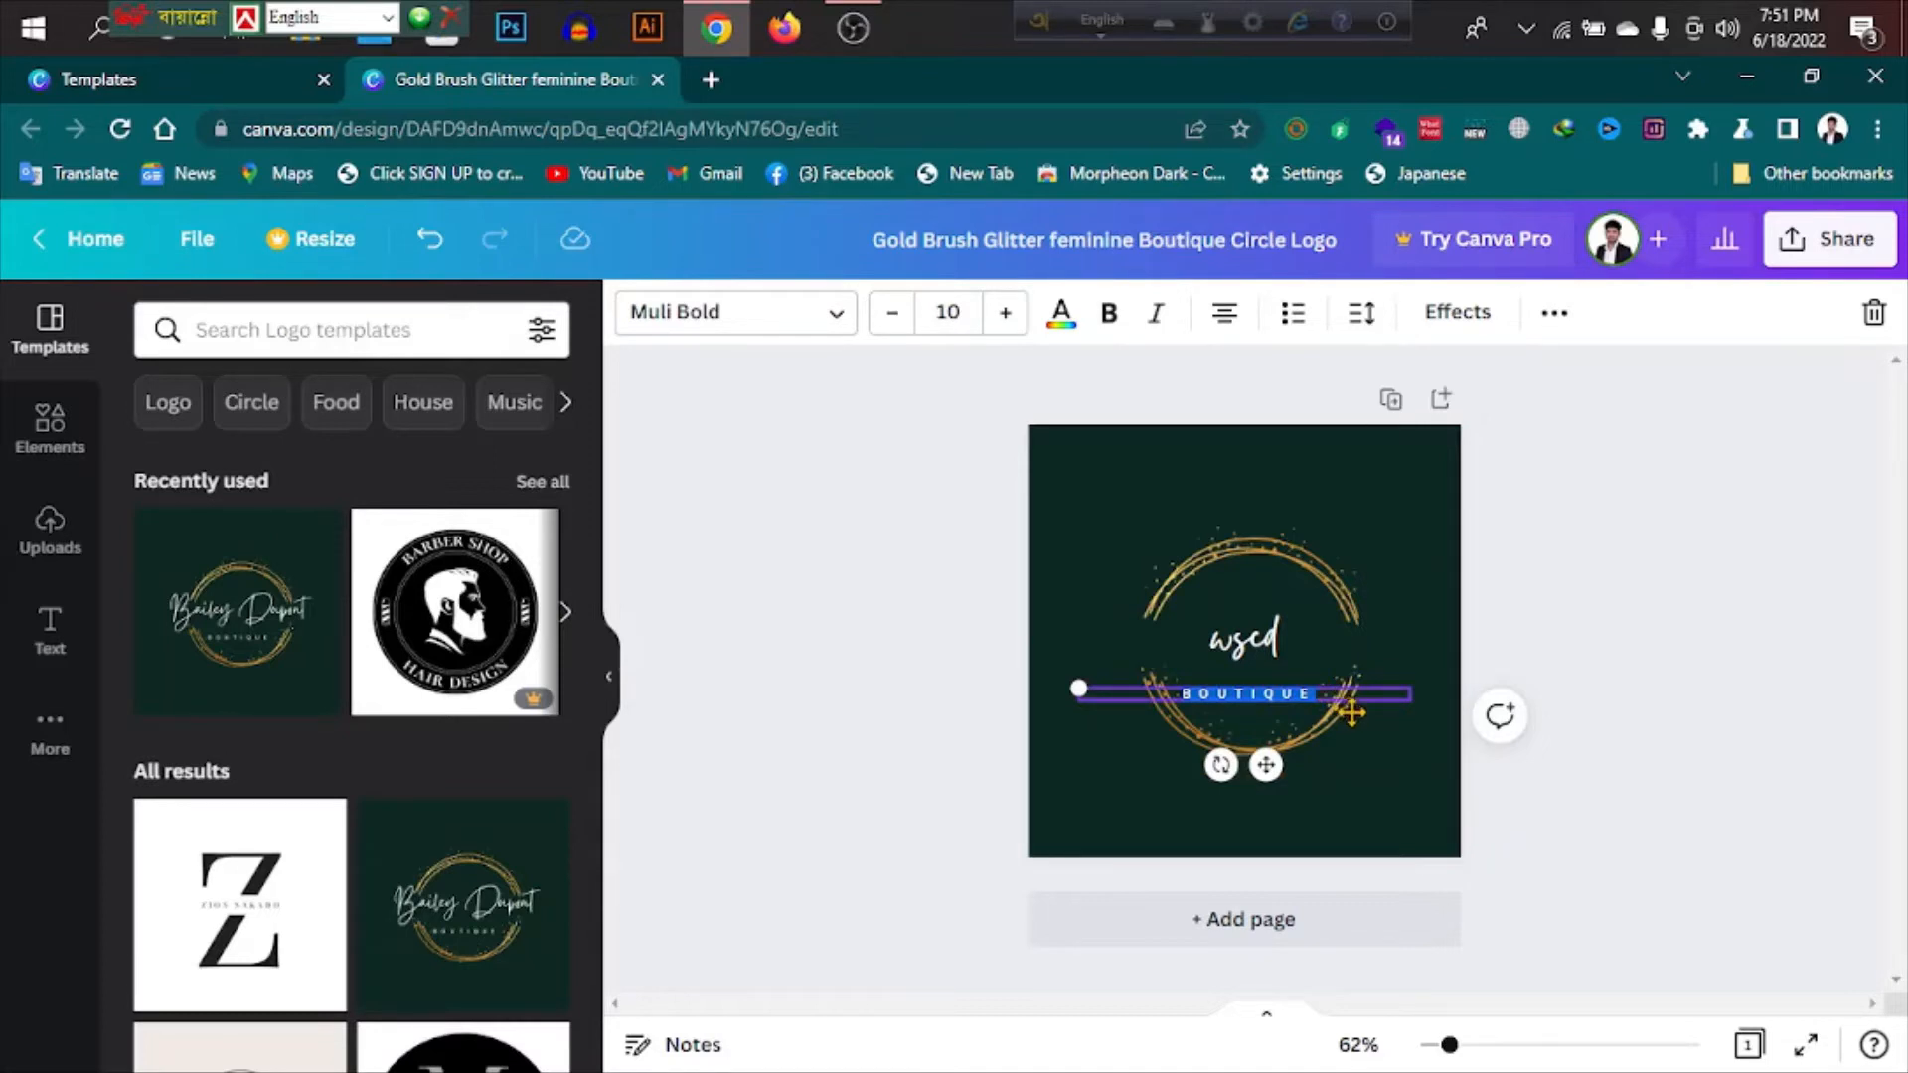
{"action": "key", "text": "BackSpace"}
{"action": "left_click", "coordinate": [1626, 604]}
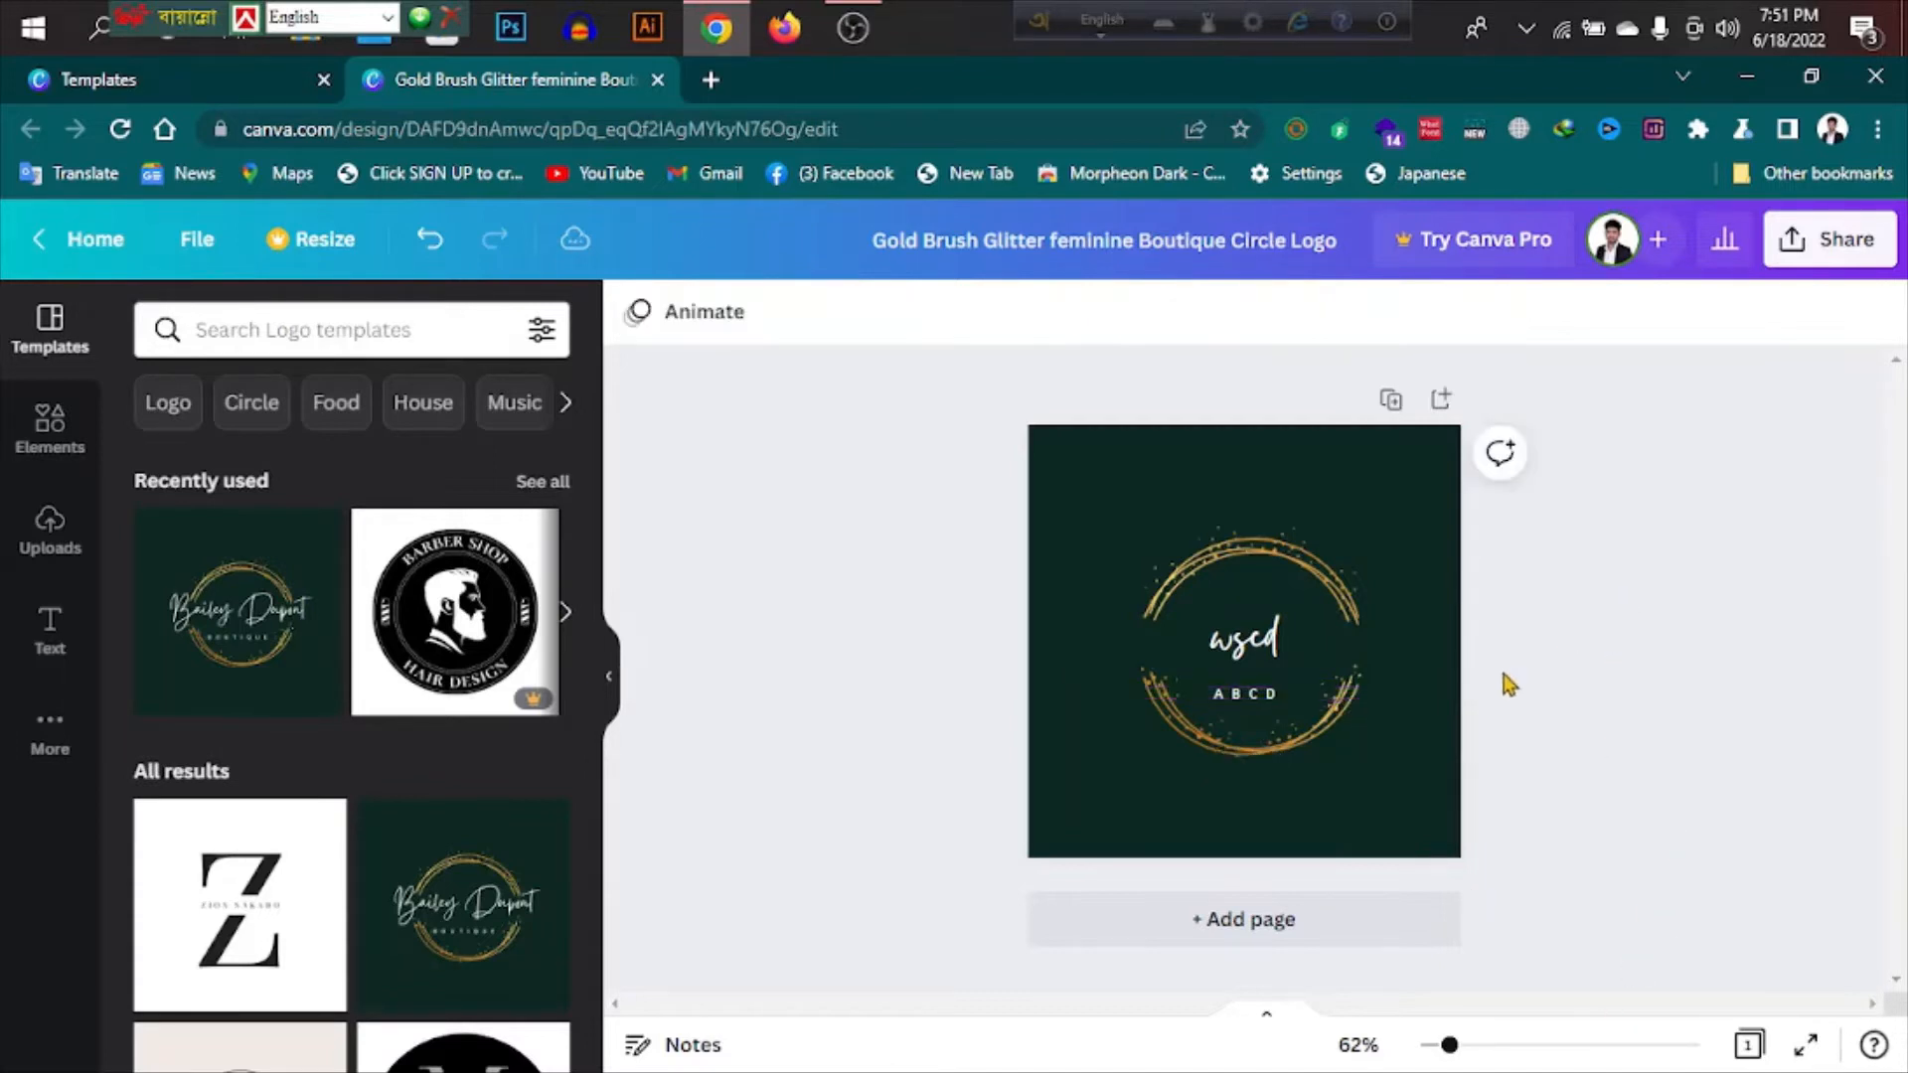
Enlarge the "wscd" text to a font size of 77.9
{"action": "left_click", "coordinate": [1250, 638]}
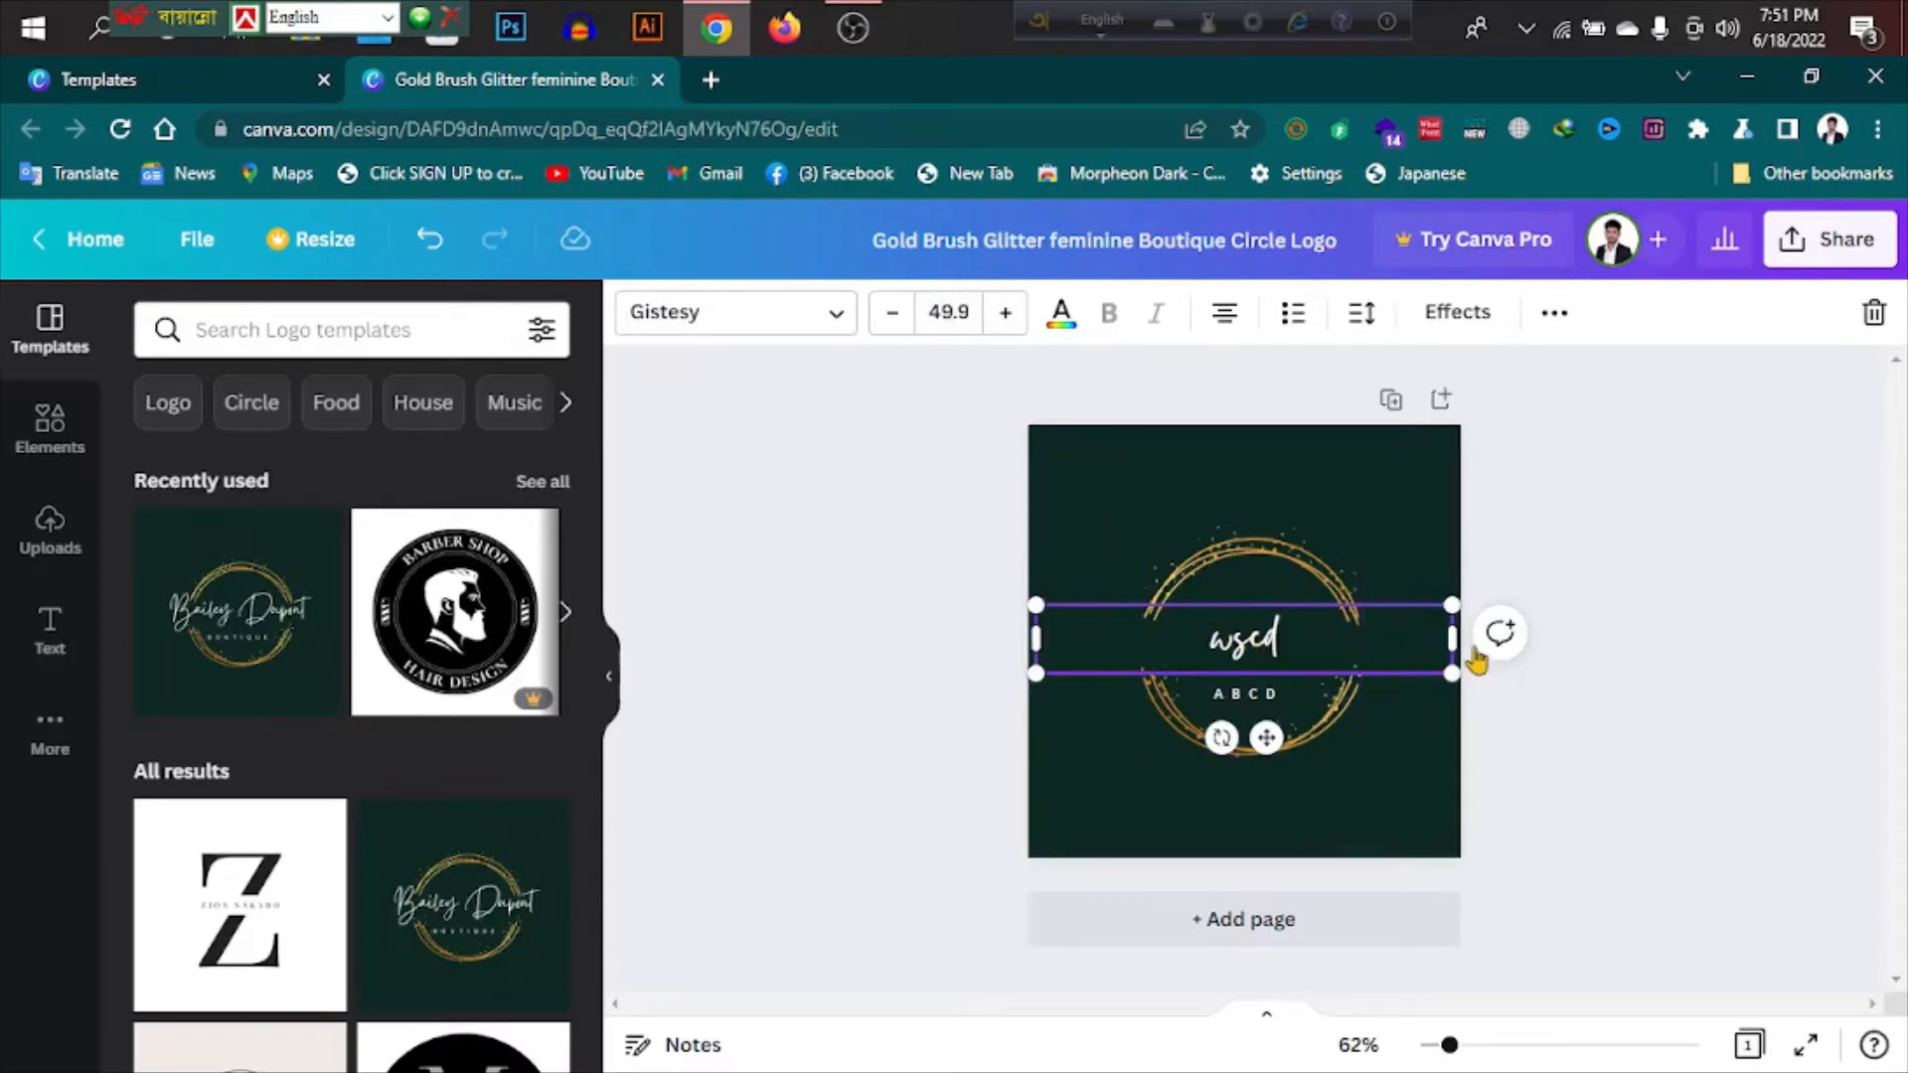
{"action": "left_click", "coordinate": [954, 316]}
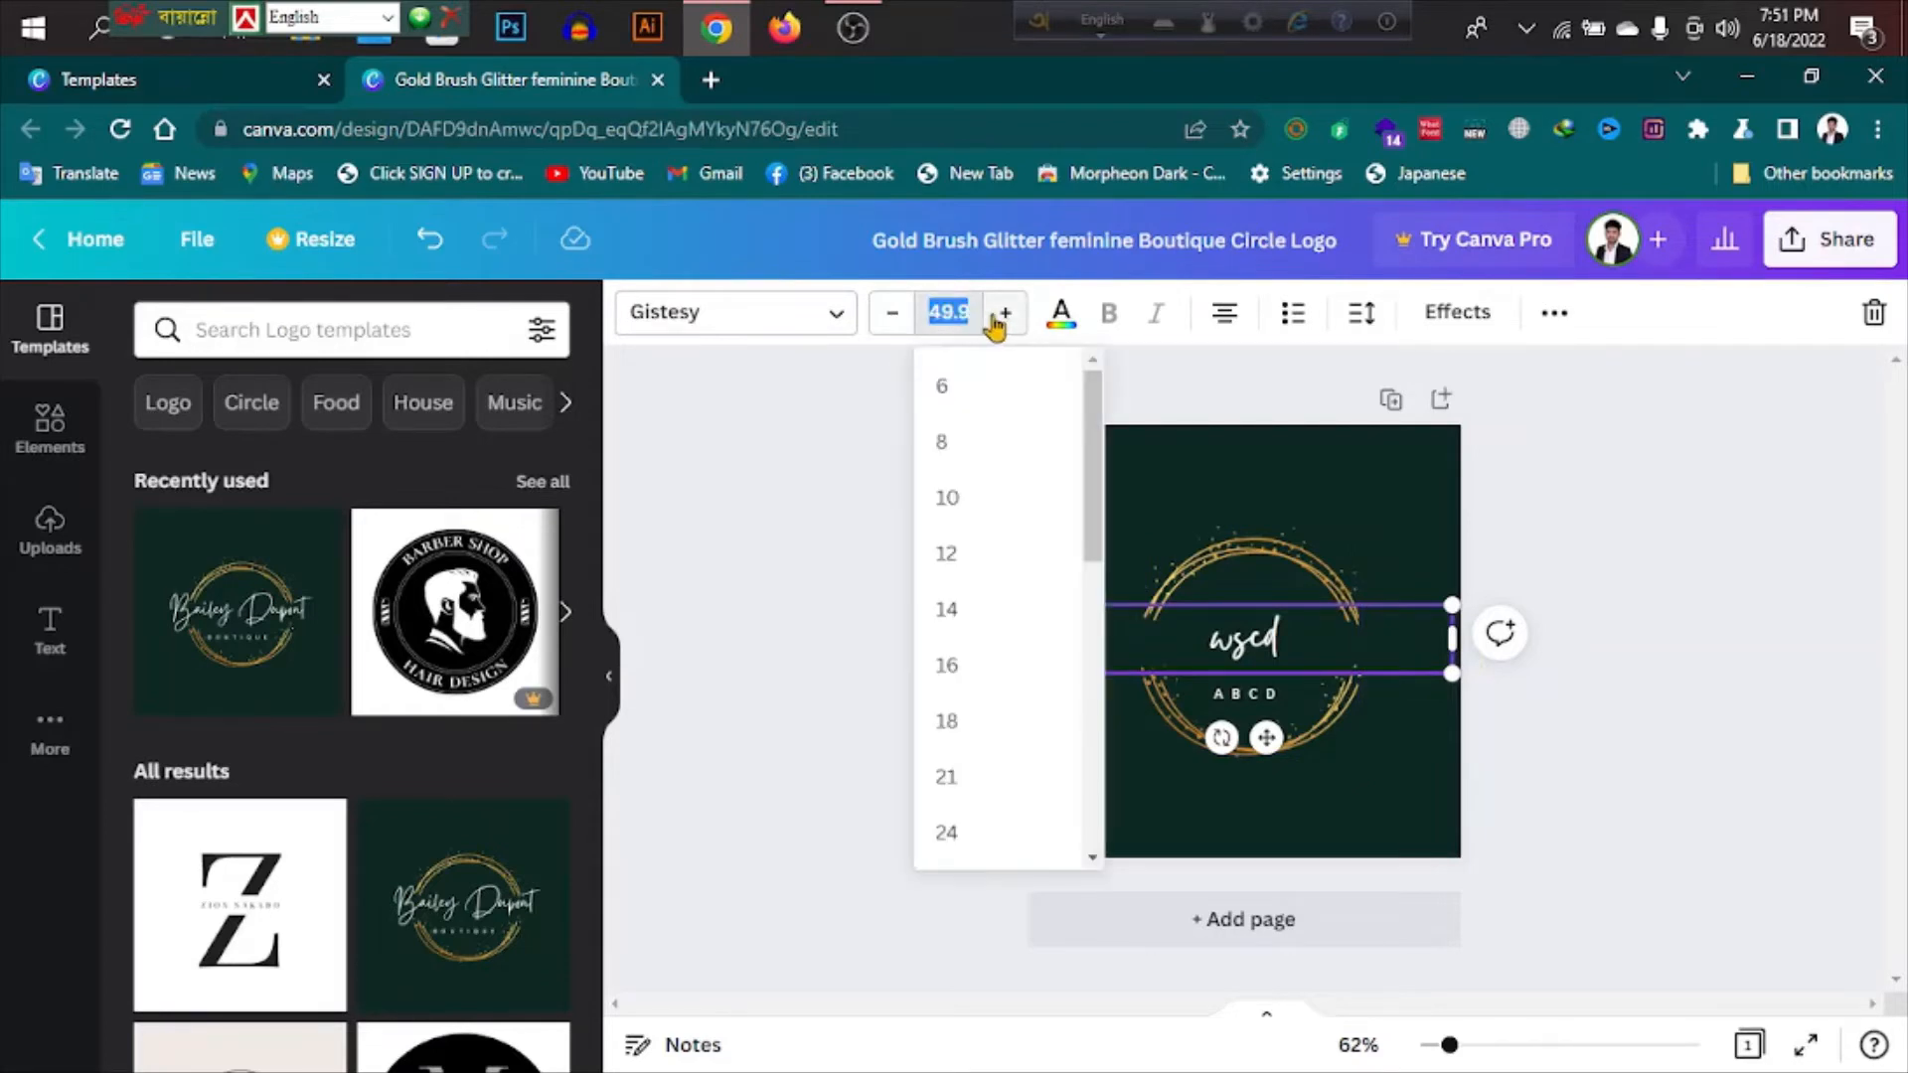
{"action": "left_click", "coordinate": [1005, 313]}
{"action": "left_click", "coordinate": [1005, 313]}
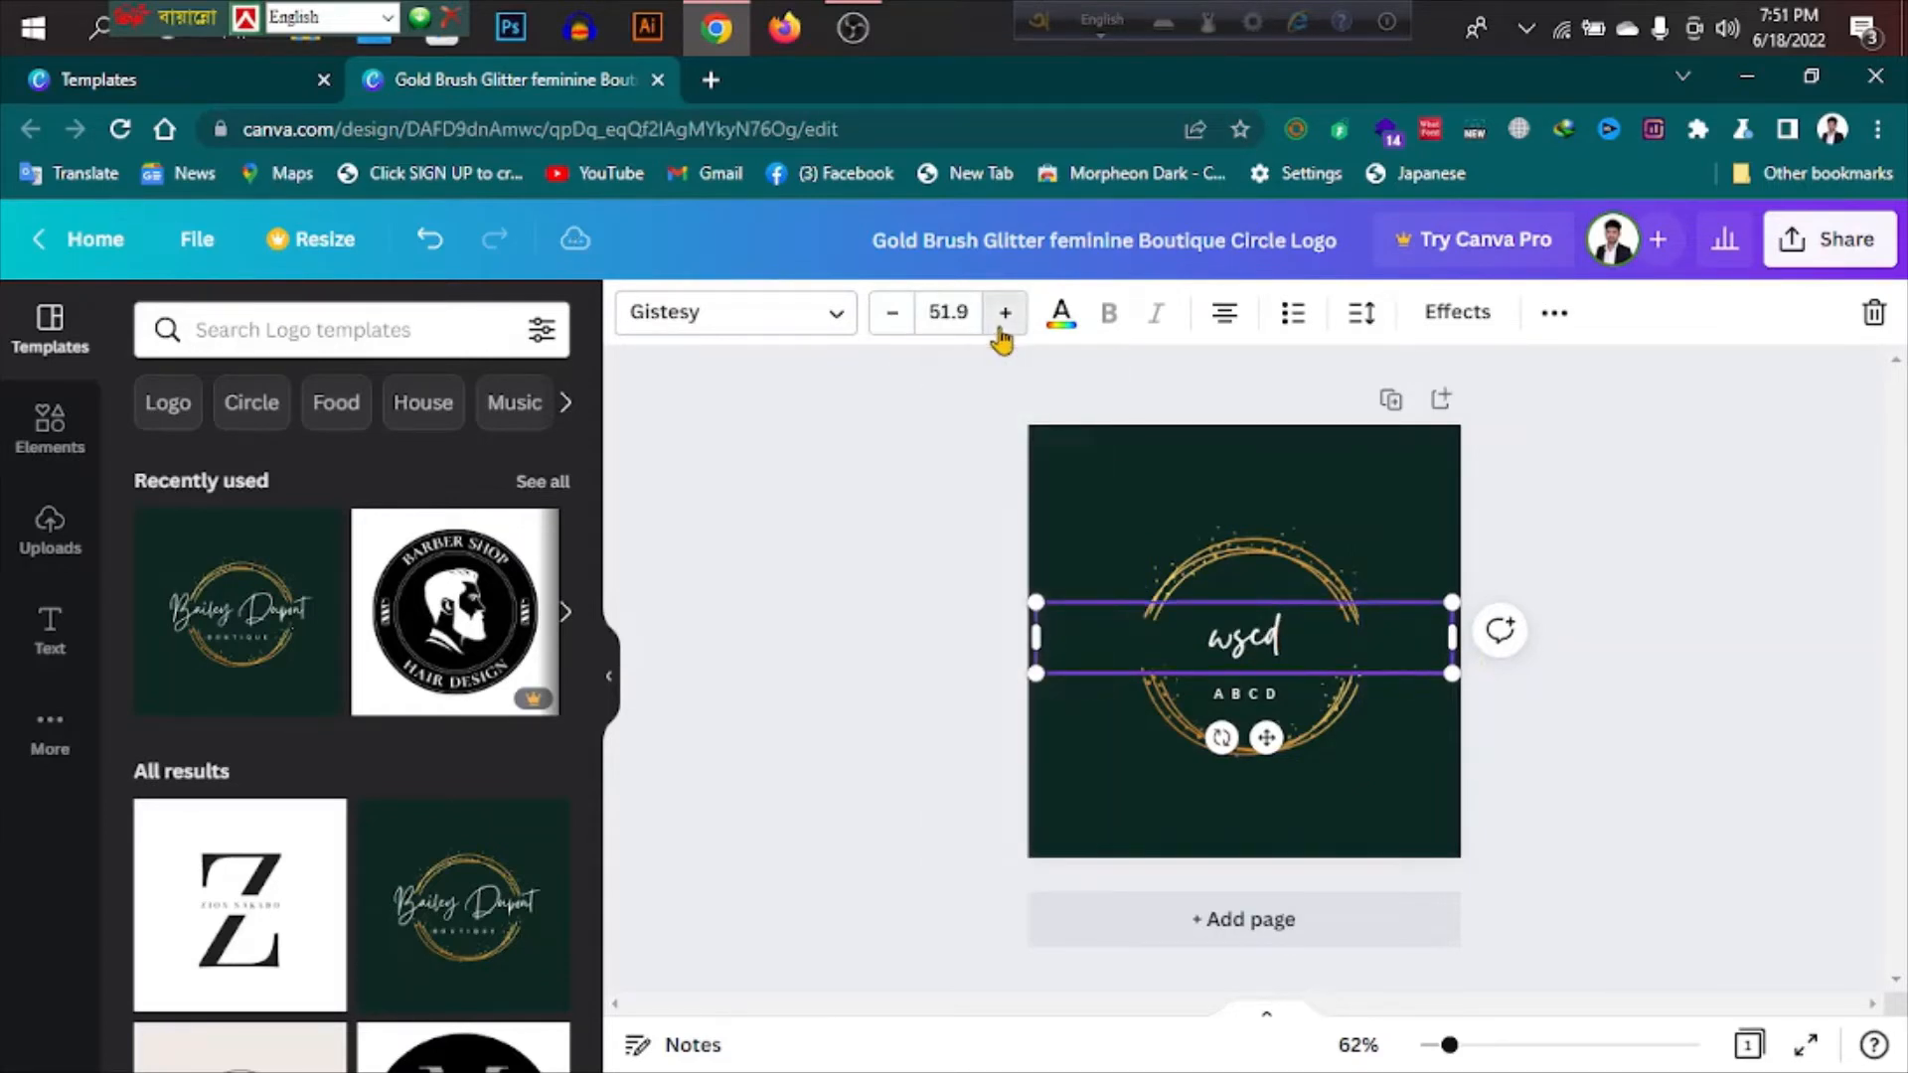
{"action": "left_click", "coordinate": [1005, 313]}
{"action": "left_click", "coordinate": [1004, 313]}
{"action": "left_click", "coordinate": [1005, 313]}
{"action": "left_click", "coordinate": [1005, 313]}
{"action": "left_click", "coordinate": [1004, 313]}
{"action": "left_click", "coordinate": [1005, 313]}
{"action": "left_click", "coordinate": [1001, 329]}
{"action": "left_click", "coordinate": [1001, 328]}
{"action": "left_click", "coordinate": [1000, 329]}
{"action": "left_click", "coordinate": [1001, 329]}
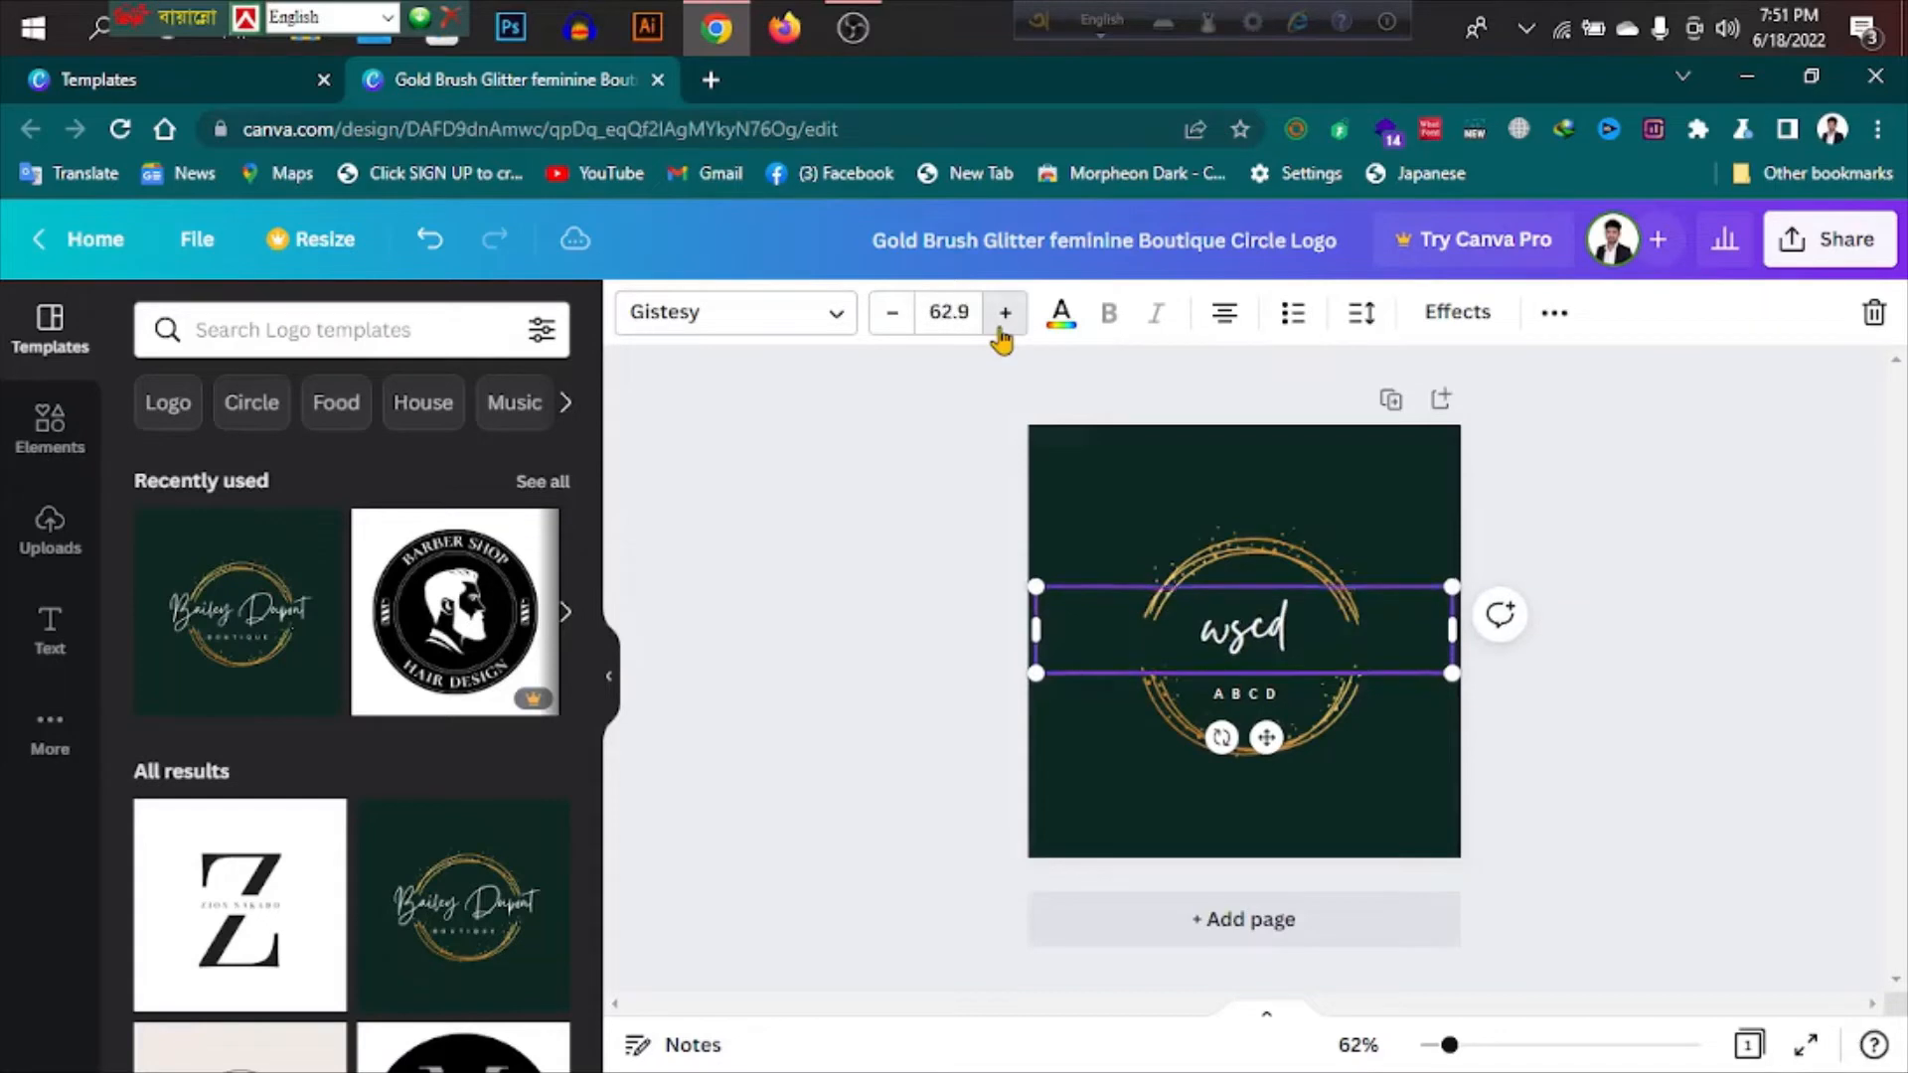
{"action": "left_click", "coordinate": [1000, 329]}
{"action": "left_click", "coordinate": [1001, 329]}
{"action": "left_click", "coordinate": [1000, 329]}
{"action": "left_click", "coordinate": [1001, 329]}
{"action": "left_click", "coordinate": [1001, 331]}
{"action": "double_click", "coordinate": [1001, 331]}
{"action": "double_click", "coordinate": [1001, 331]}
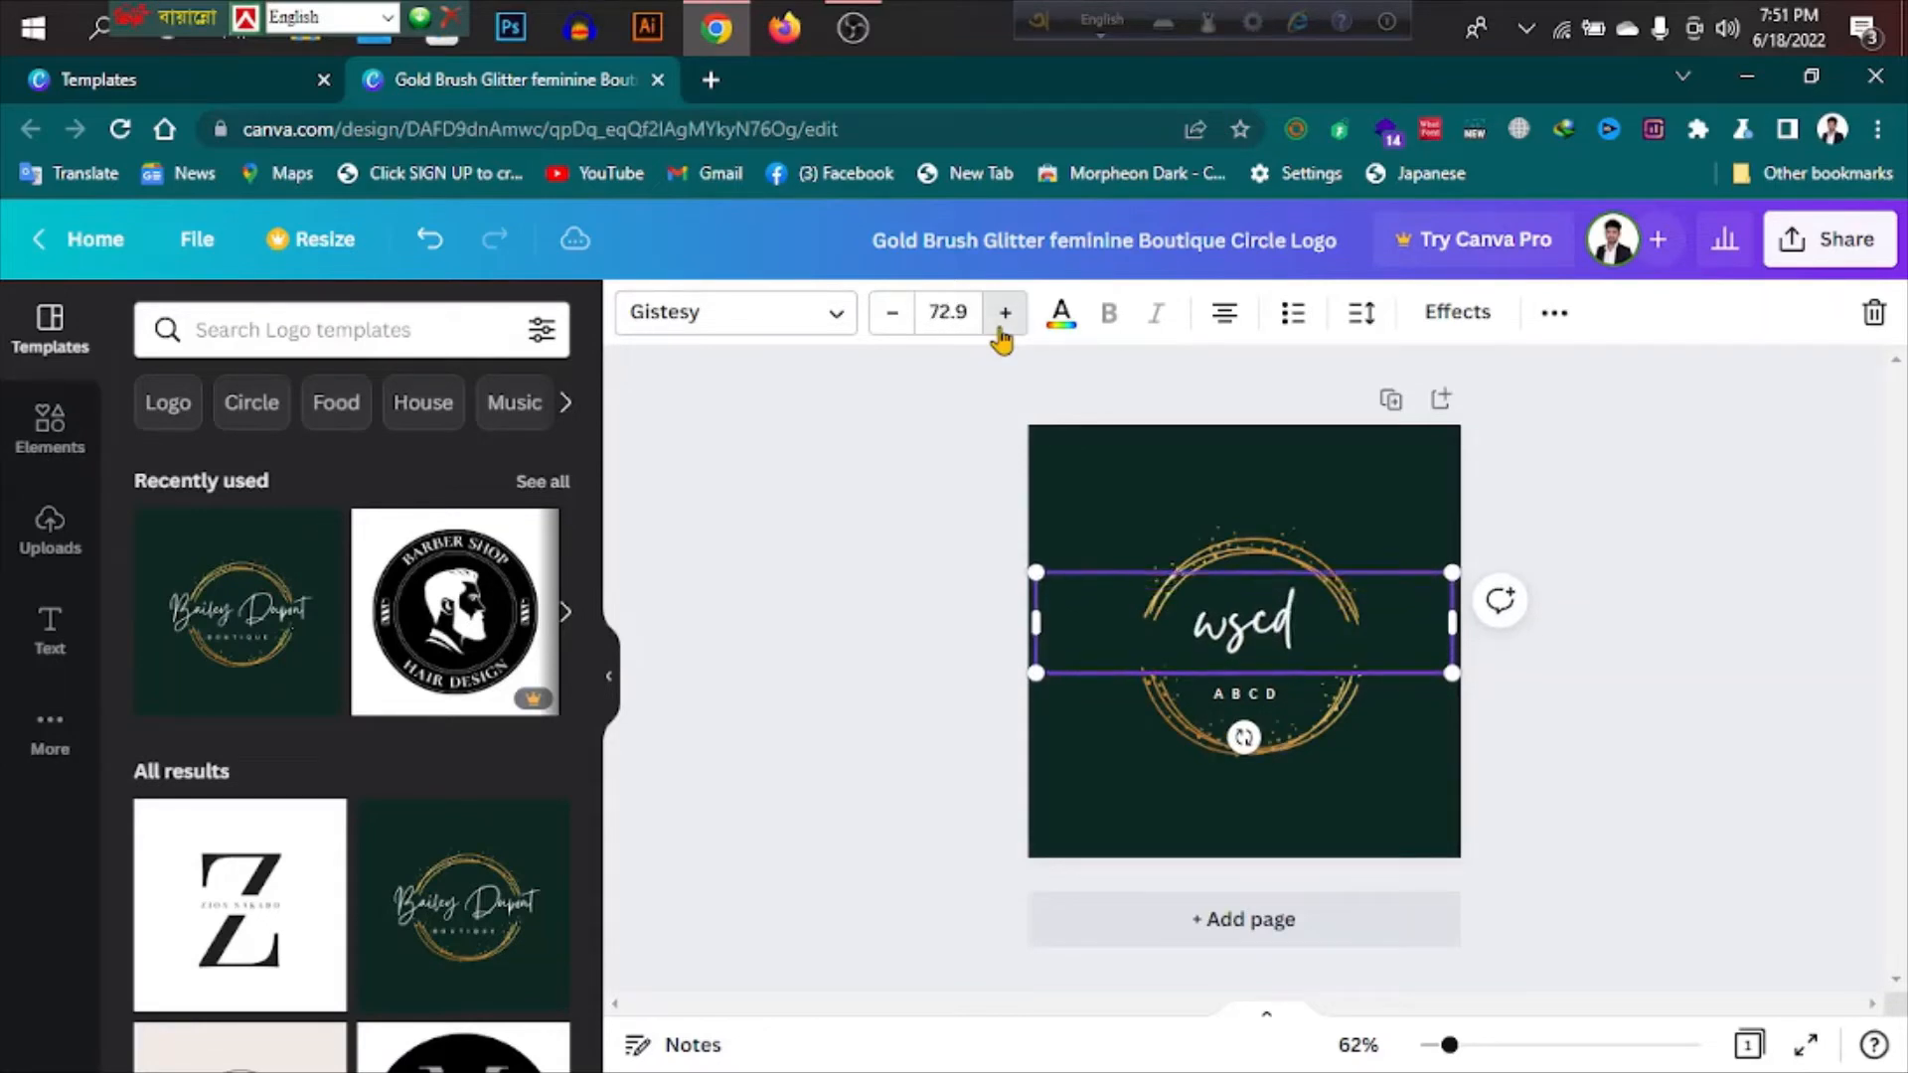
{"action": "left_click", "coordinate": [1001, 331]}
{"action": "double_click", "coordinate": [1001, 331]}
{"action": "double_click", "coordinate": [1000, 330]}
{"action": "left_click", "coordinate": [1567, 756]}
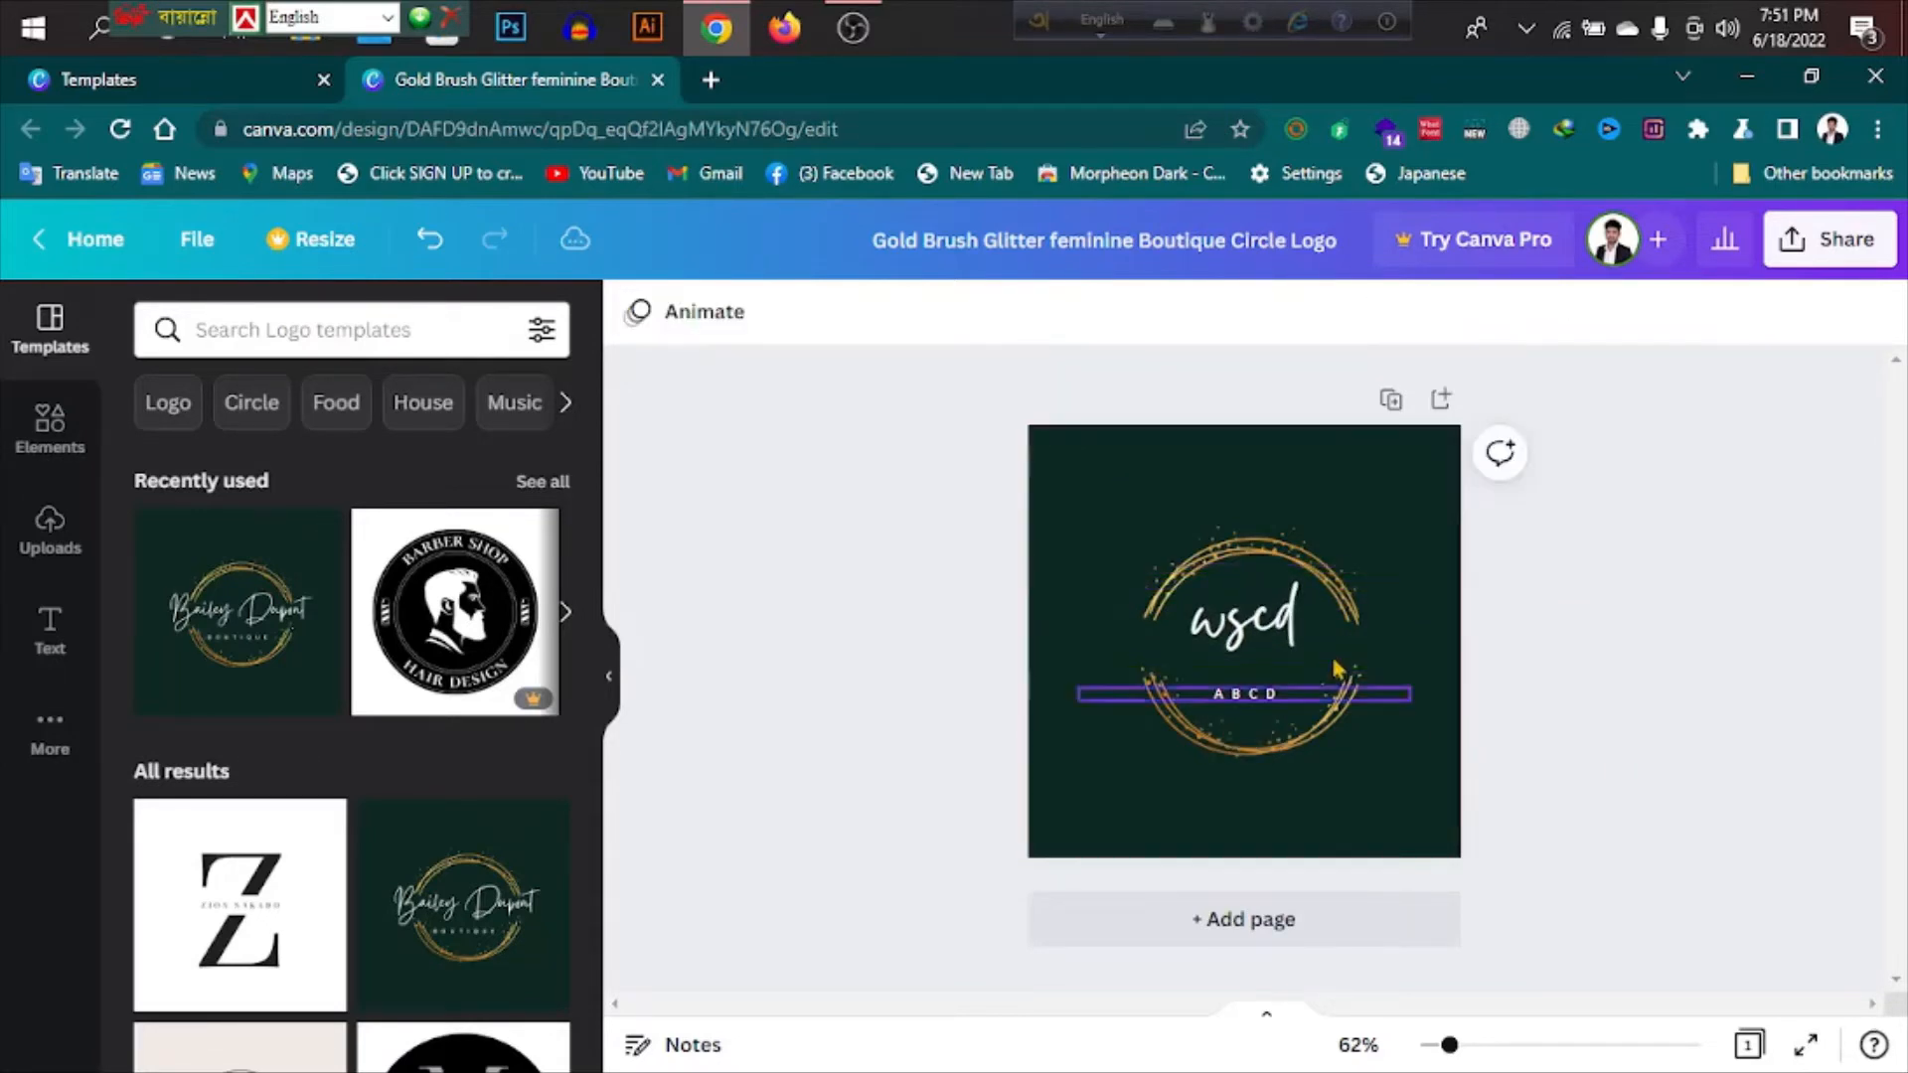
Move the "wscd" text slightly to the right within the gold circle
{"action": "left_click", "coordinate": [1268, 623]}
{"action": "left_click_drag", "start_coordinate": [1274, 622], "coordinate": [1282, 622]}
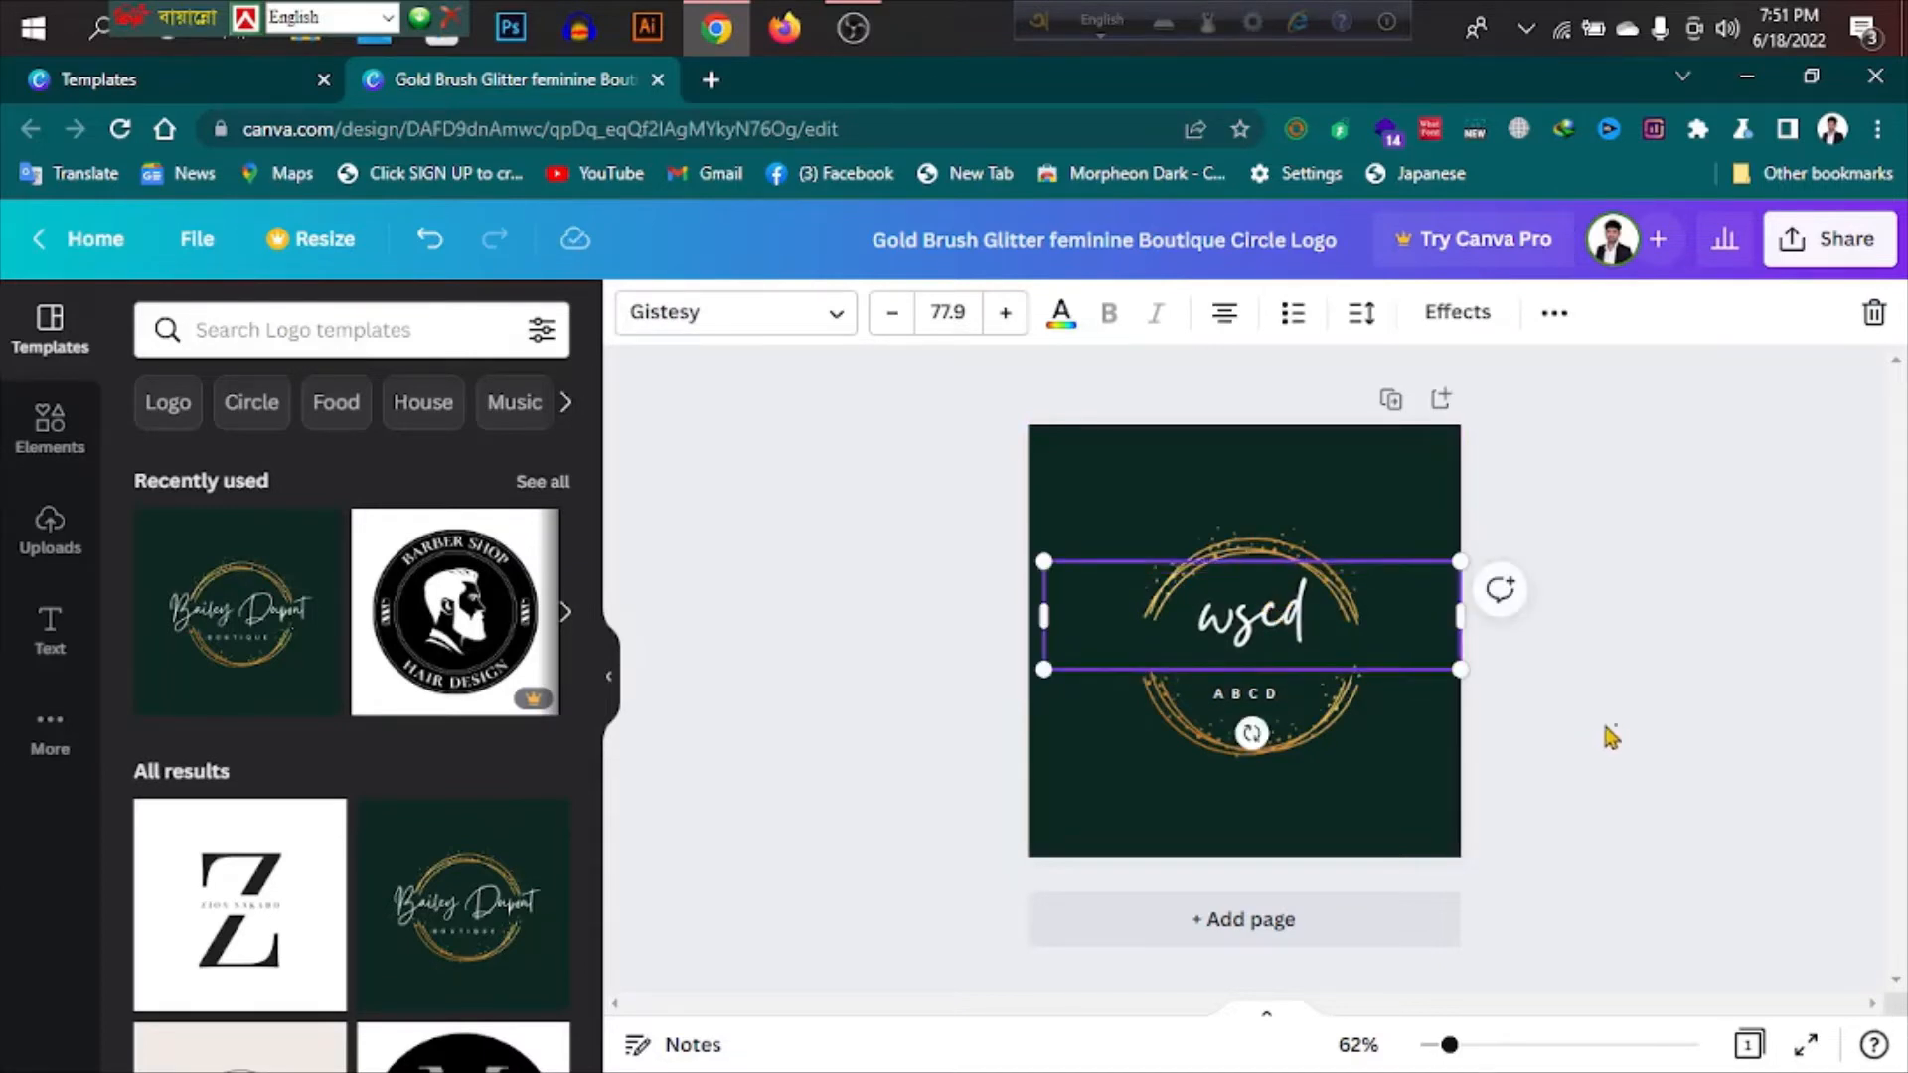
{"action": "left_click", "coordinate": [1608, 736]}
Try nudging the "ABCD" tagline slightly up and back down in small increments
{"action": "left_click", "coordinate": [1273, 701]}
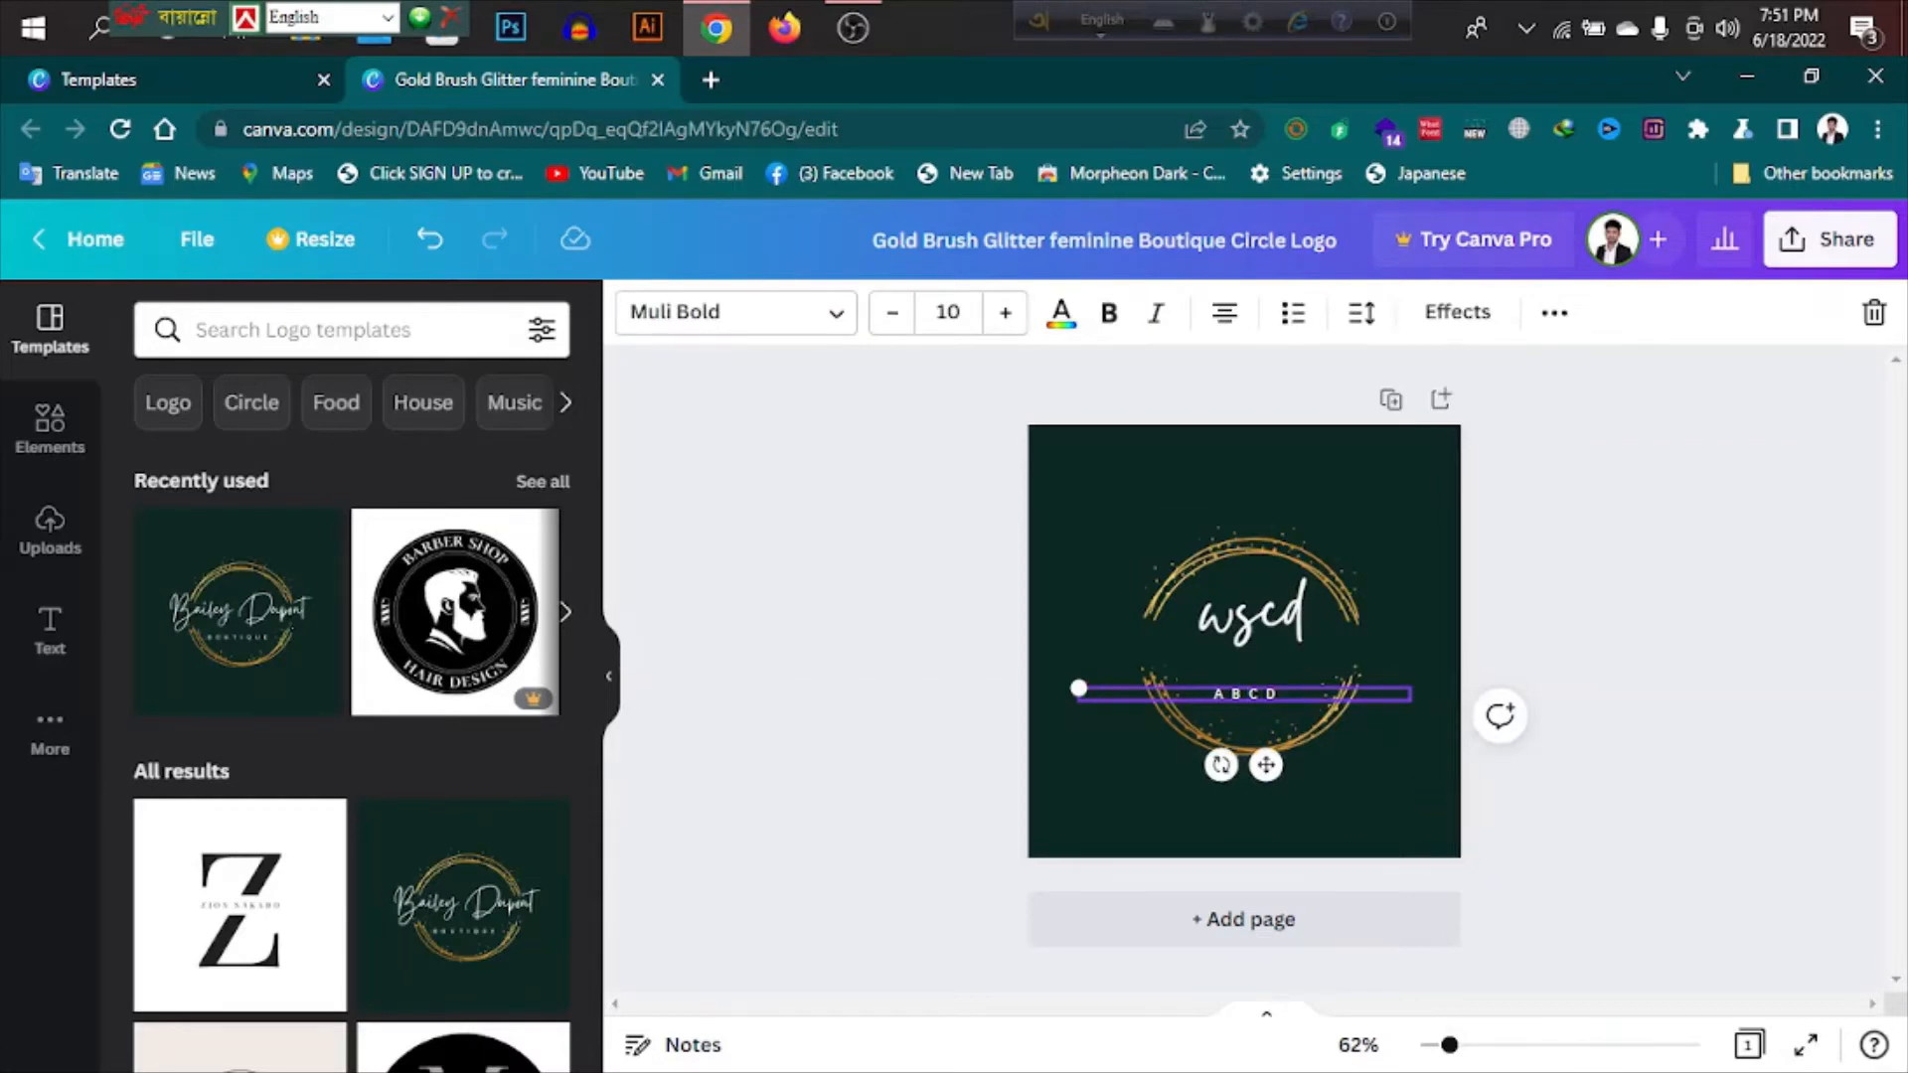
{"action": "left_click", "coordinate": [1379, 799]}
{"action": "left_click", "coordinate": [1297, 692]}
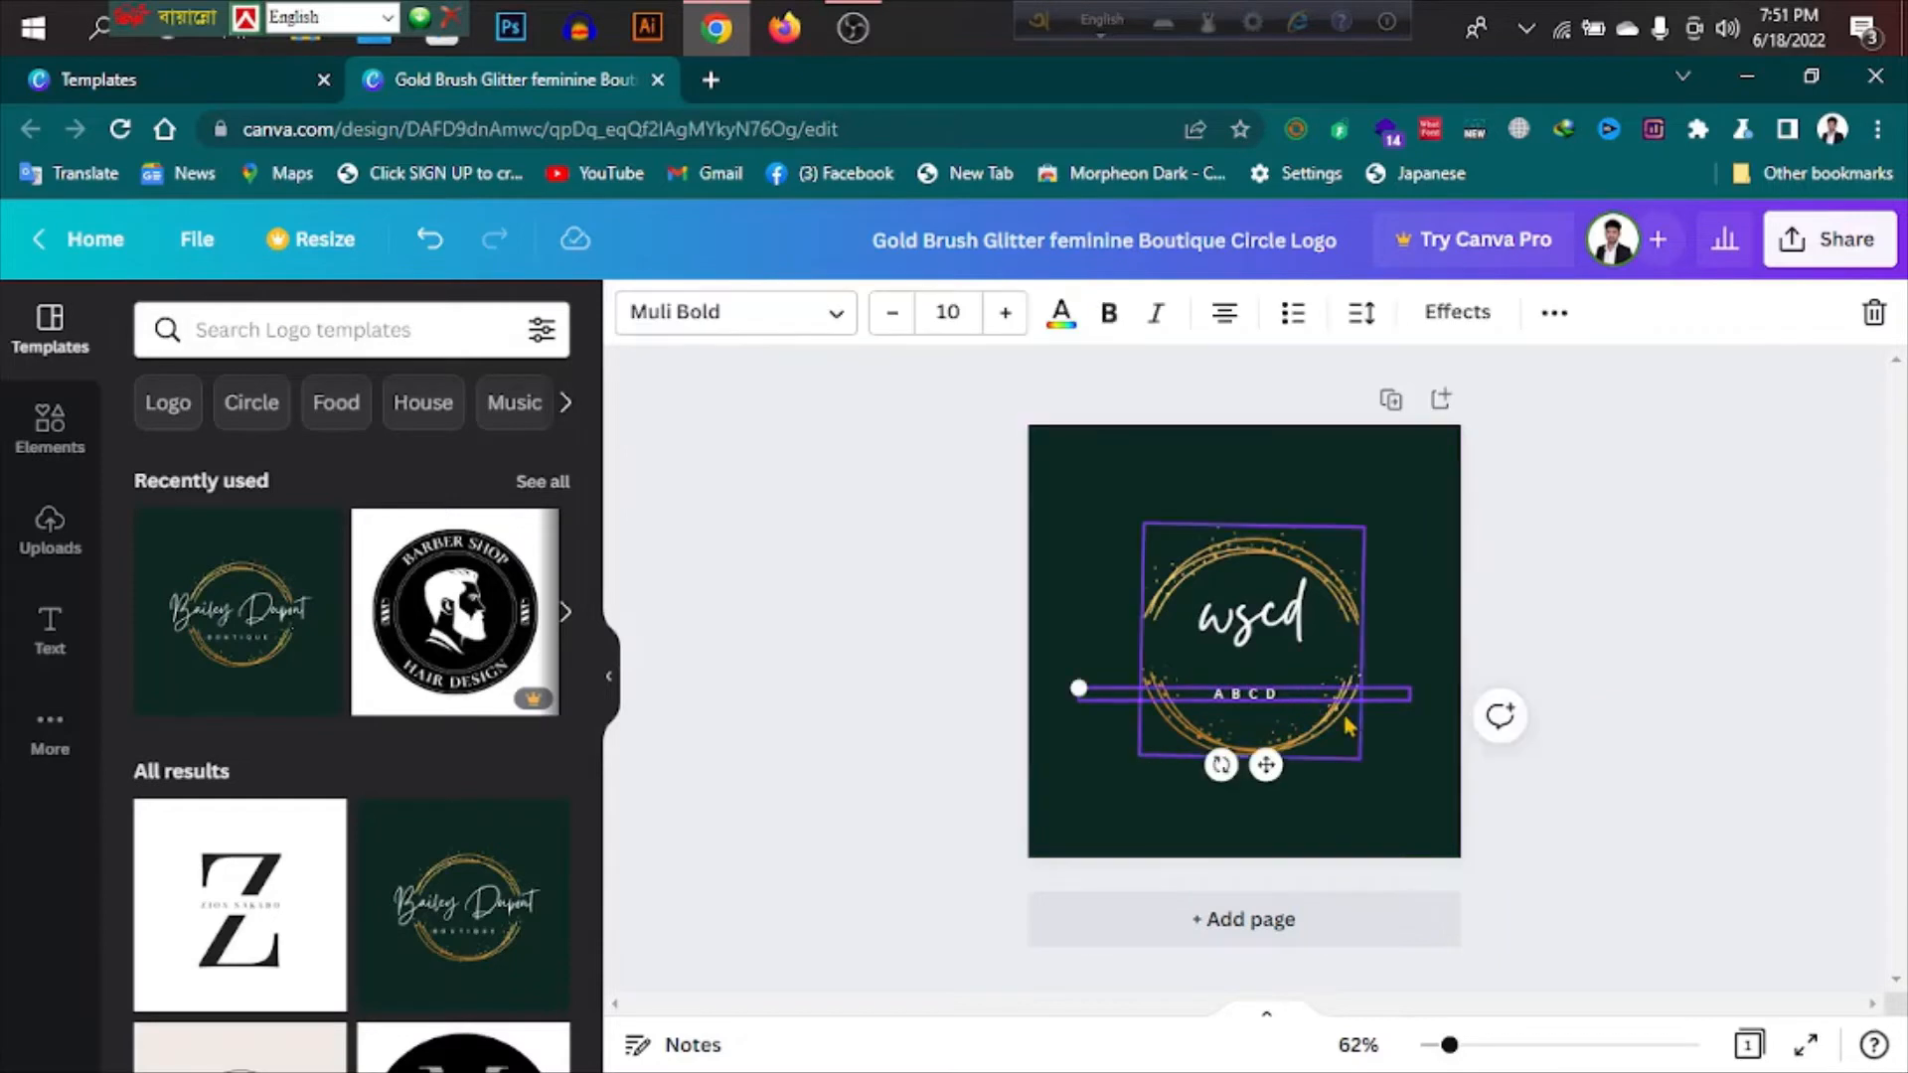
{"action": "key", "text": "Up"}
{"action": "key", "text": "Up"}
{"action": "key", "text": "Up"}
{"action": "key", "text": "Up"}
{"action": "key", "text": "Up"}
{"action": "key", "text": "Up"}
{"action": "key", "text": "Up"}
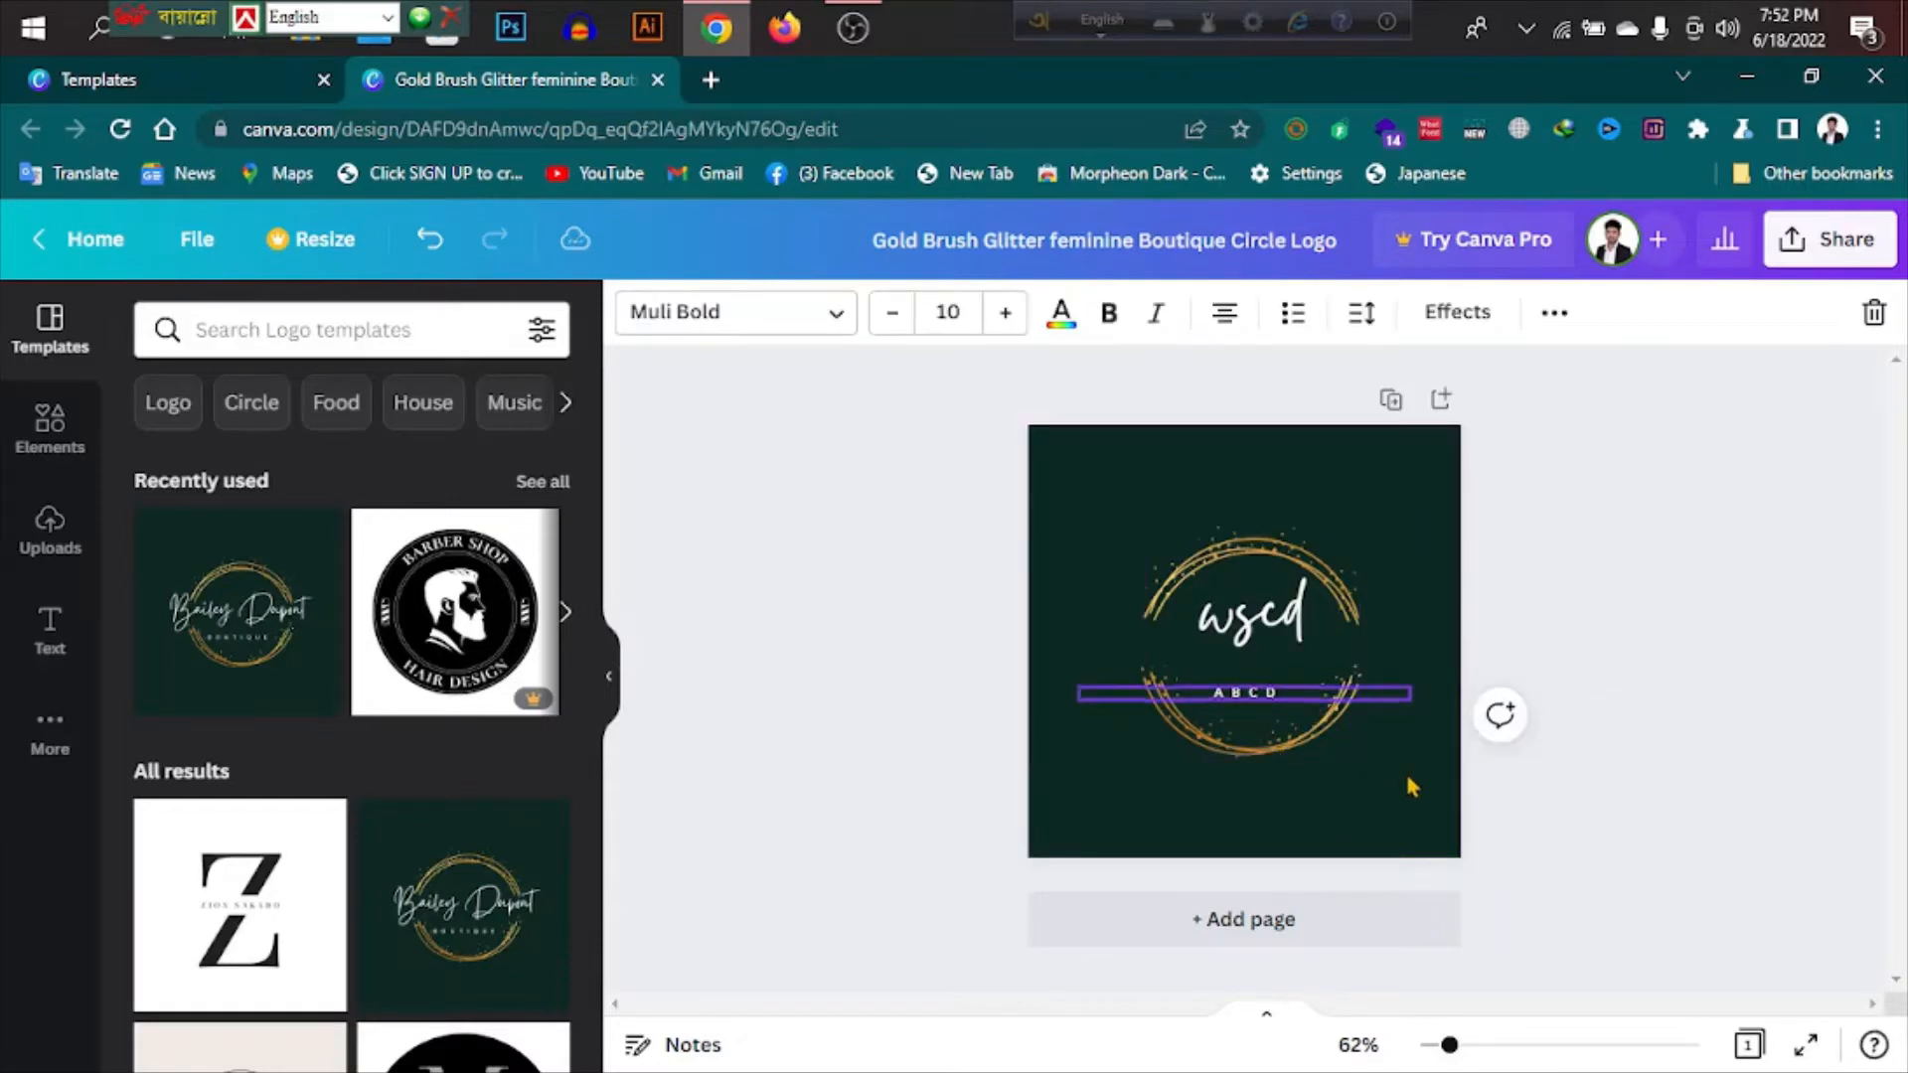
{"action": "key", "text": "Down"}
{"action": "key", "text": "Down"}
{"action": "key", "text": "Down"}
{"action": "key", "text": "Down"}
{"action": "key", "text": "Down"}
{"action": "key", "text": "Down"}
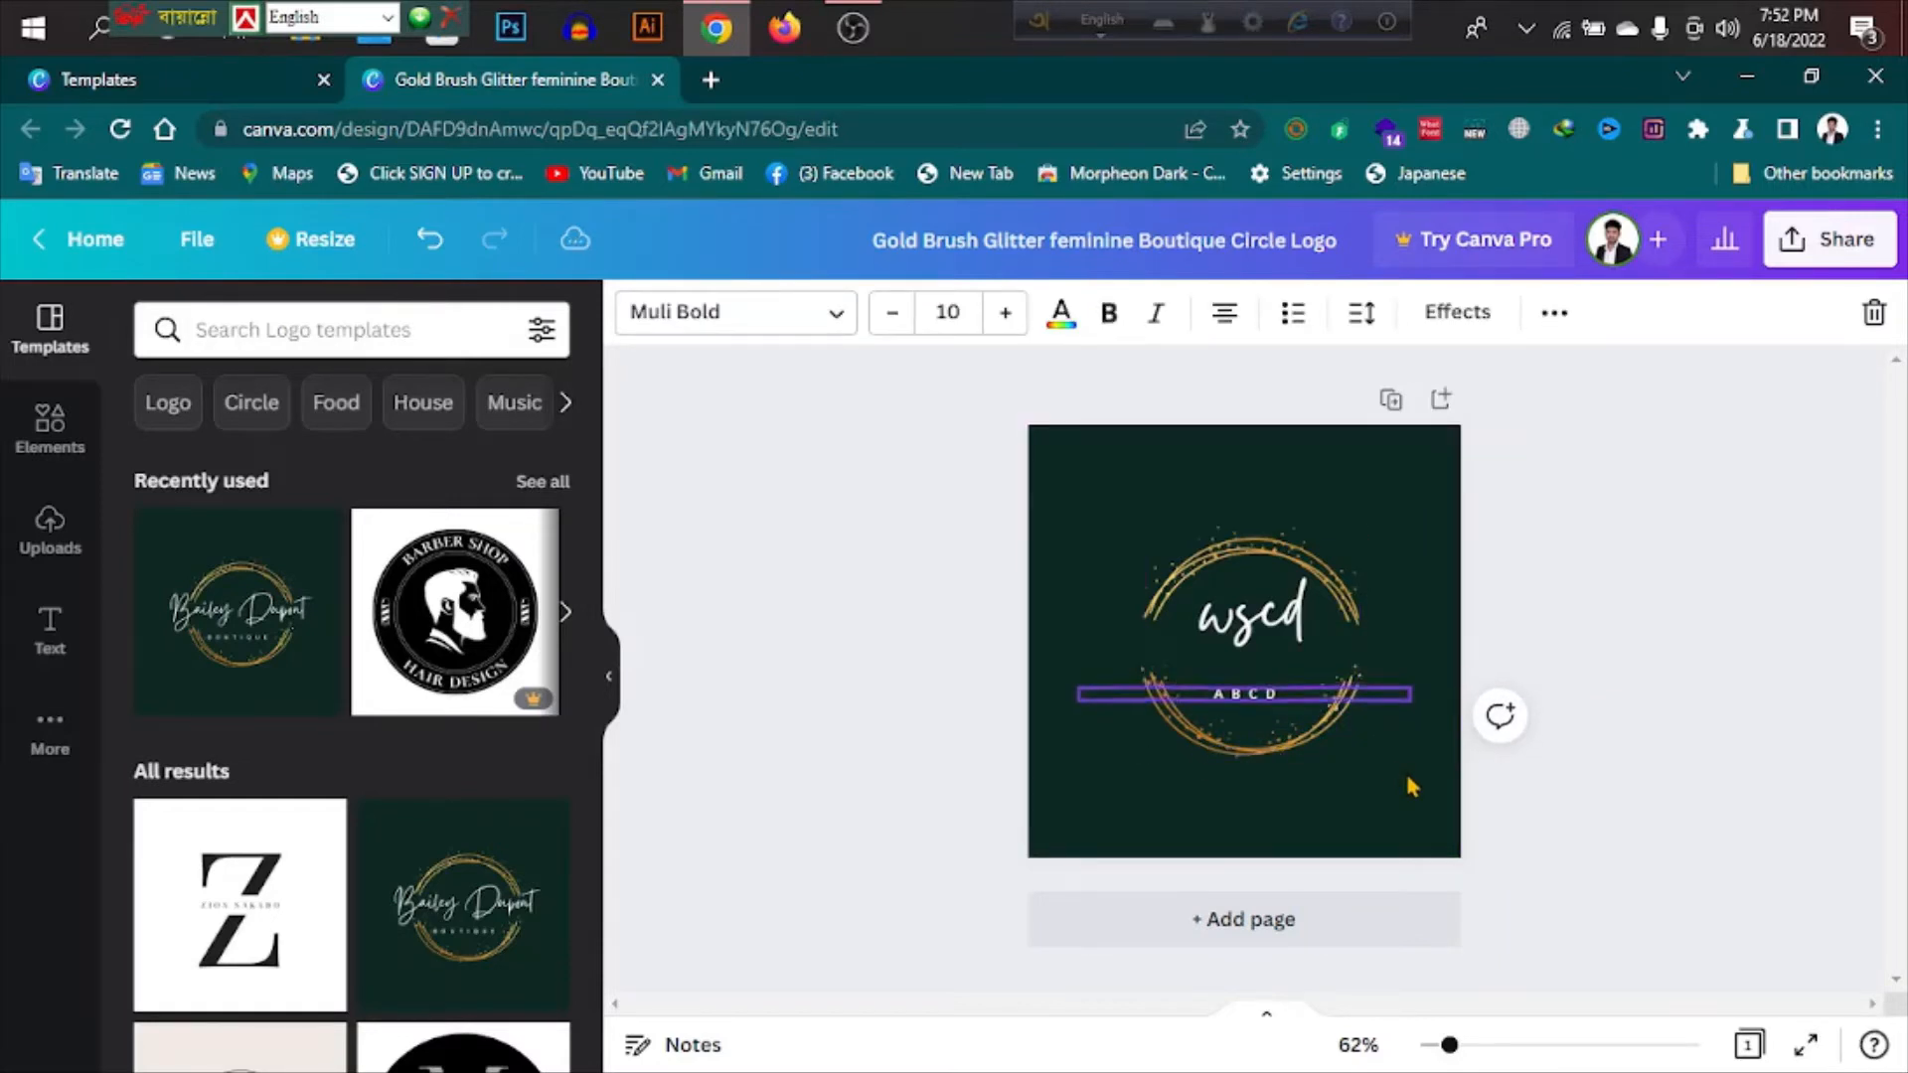
Shift the "ABCD" tagline slightly right so it sits centred under "wscd", and lower "wscd" closer to it
{"action": "left_click_drag", "start_coordinate": [1268, 690], "coordinate": [1276, 675]}
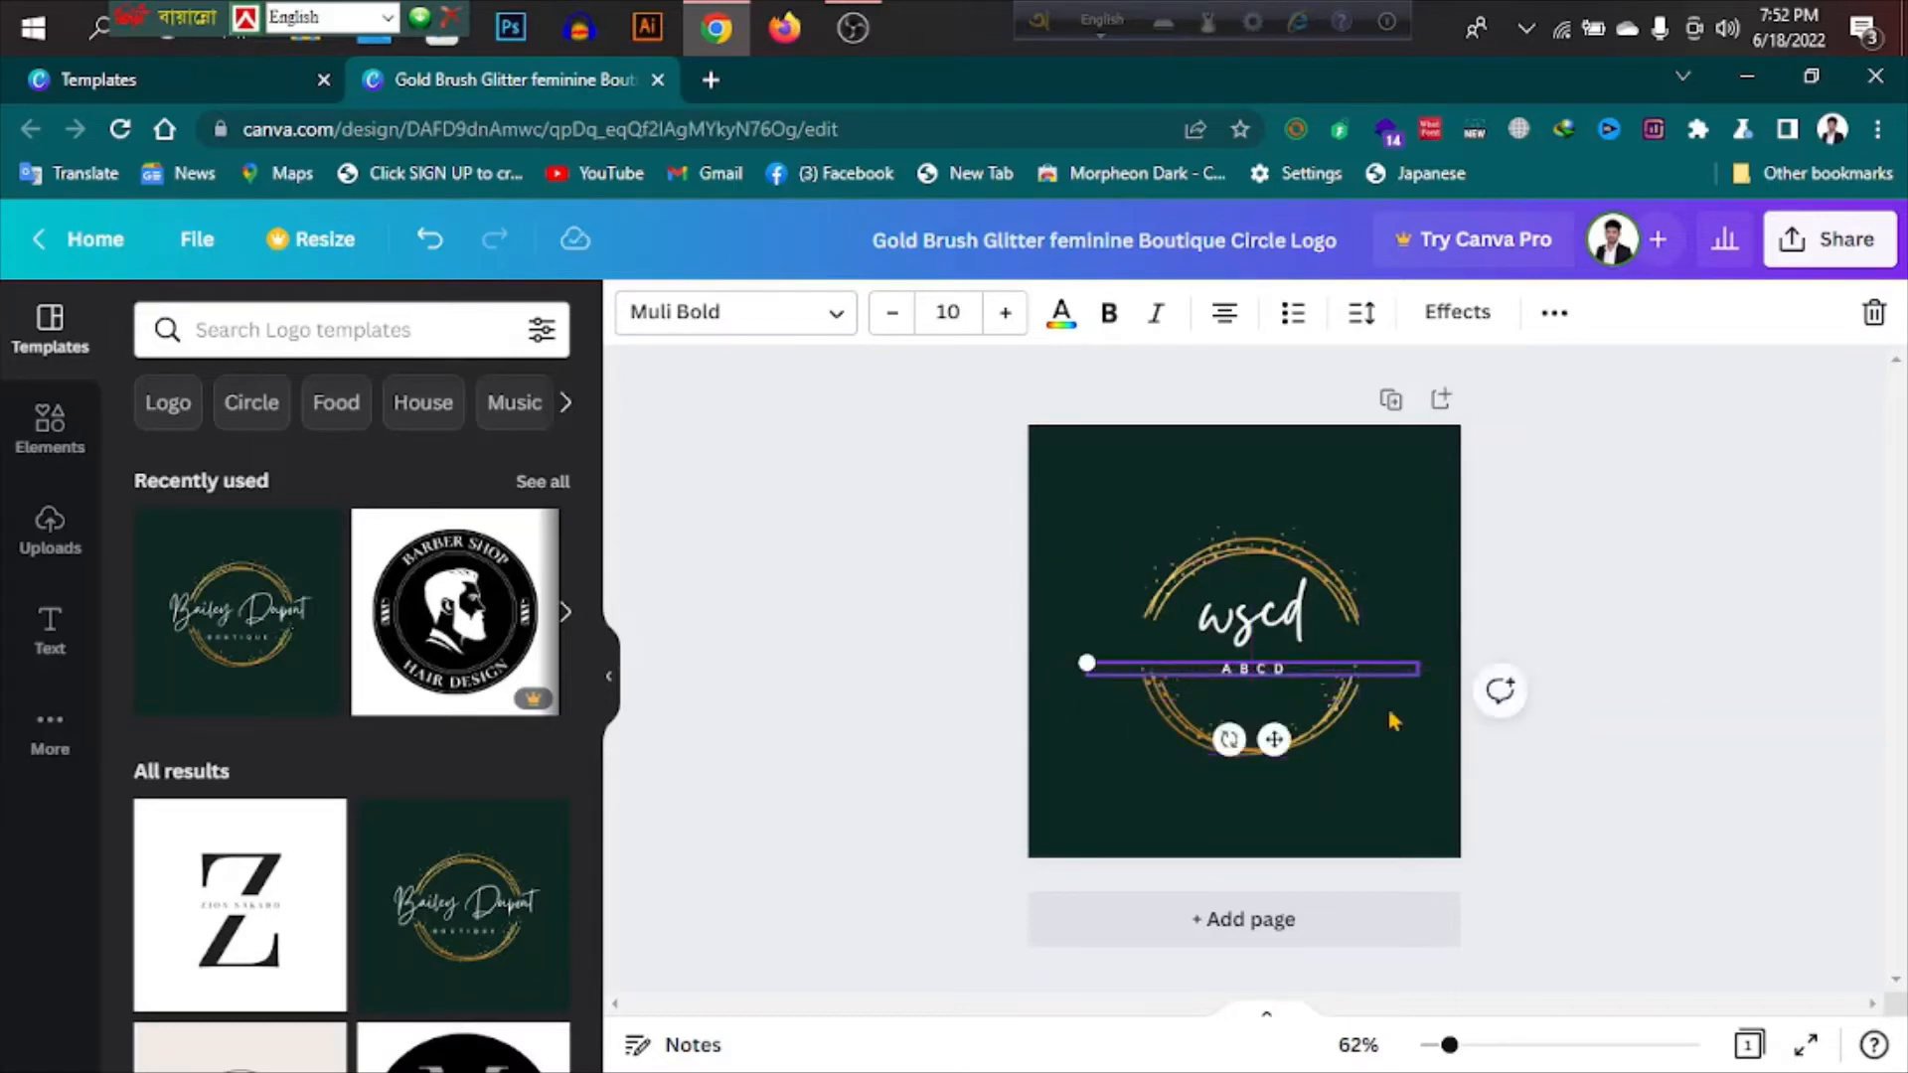
{"action": "key", "text": "Escape"}
{"action": "left_click", "coordinate": [1273, 678]}
{"action": "left_click_drag", "start_coordinate": [1270, 681], "coordinate": [1272, 704]}
{"action": "left_click", "coordinate": [1257, 641]}
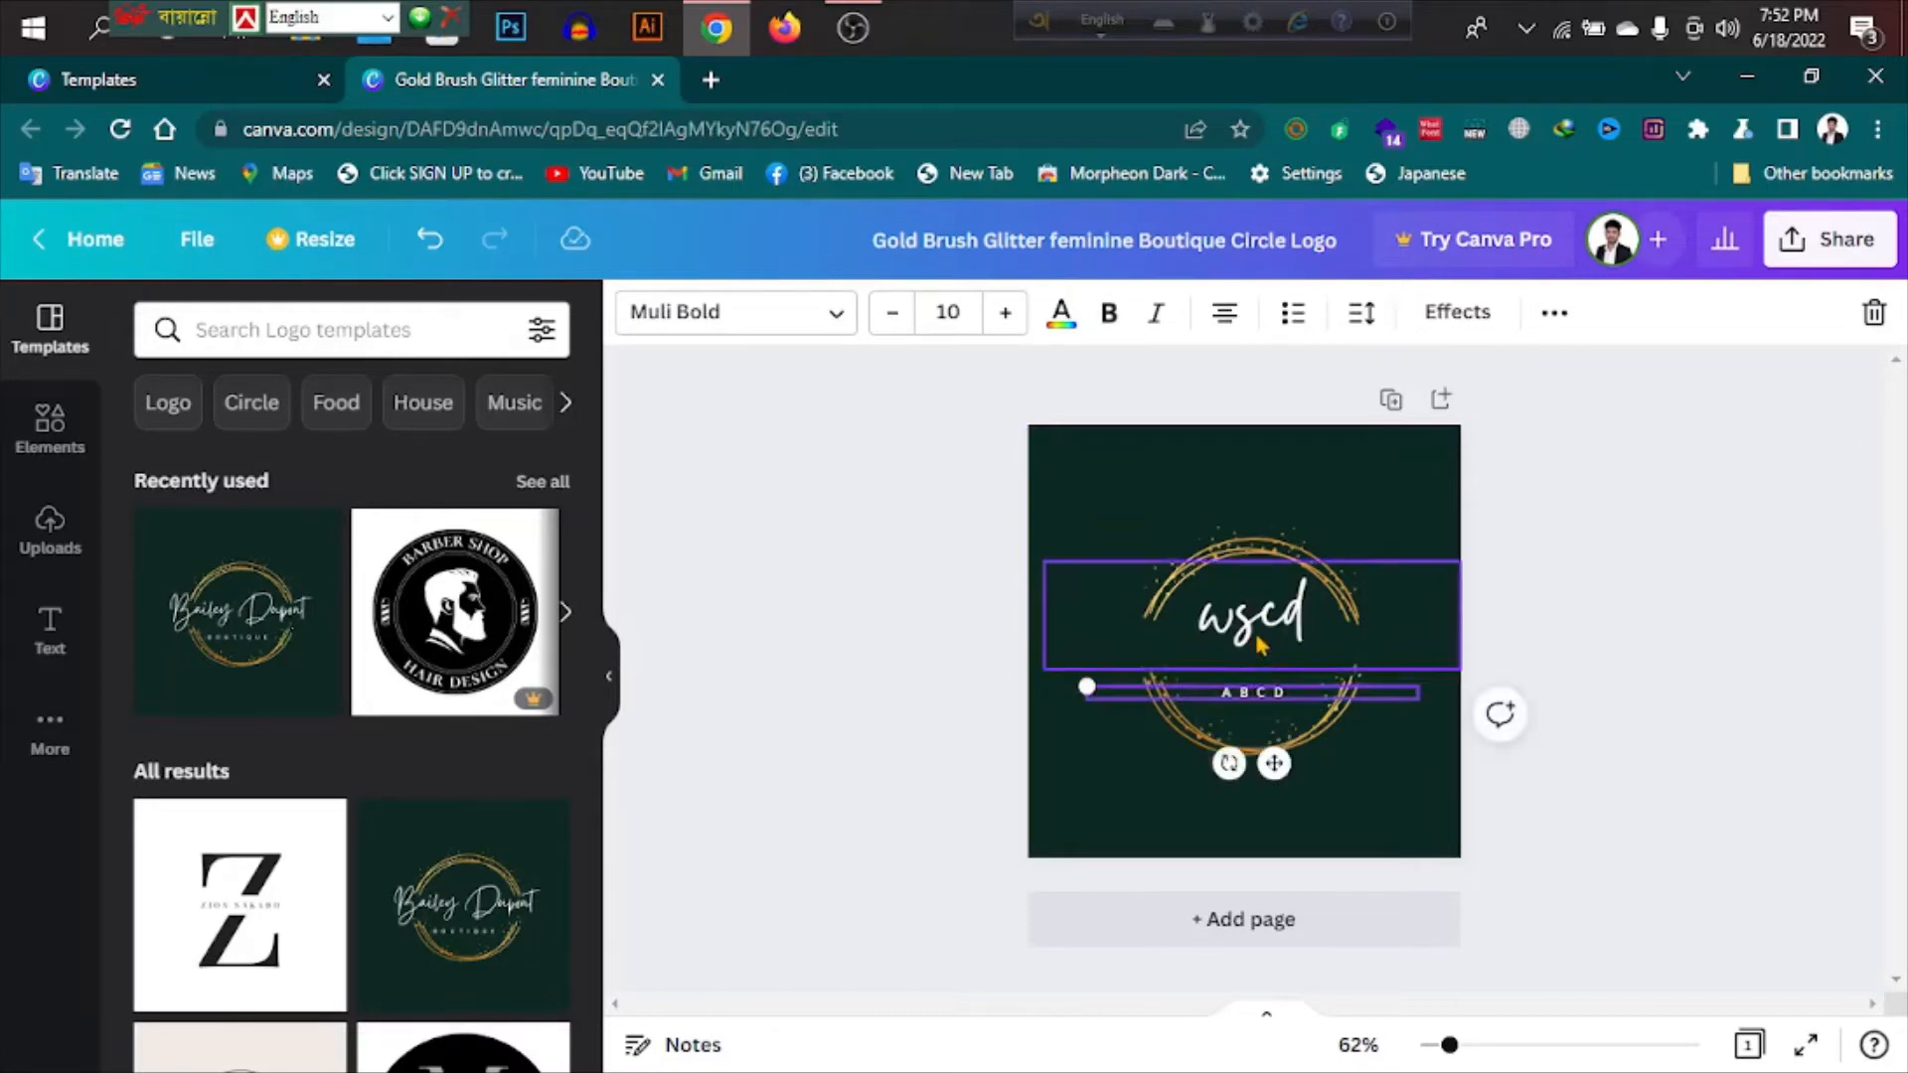
{"action": "left_click_drag", "start_coordinate": [1254, 629], "coordinate": [1255, 644]}
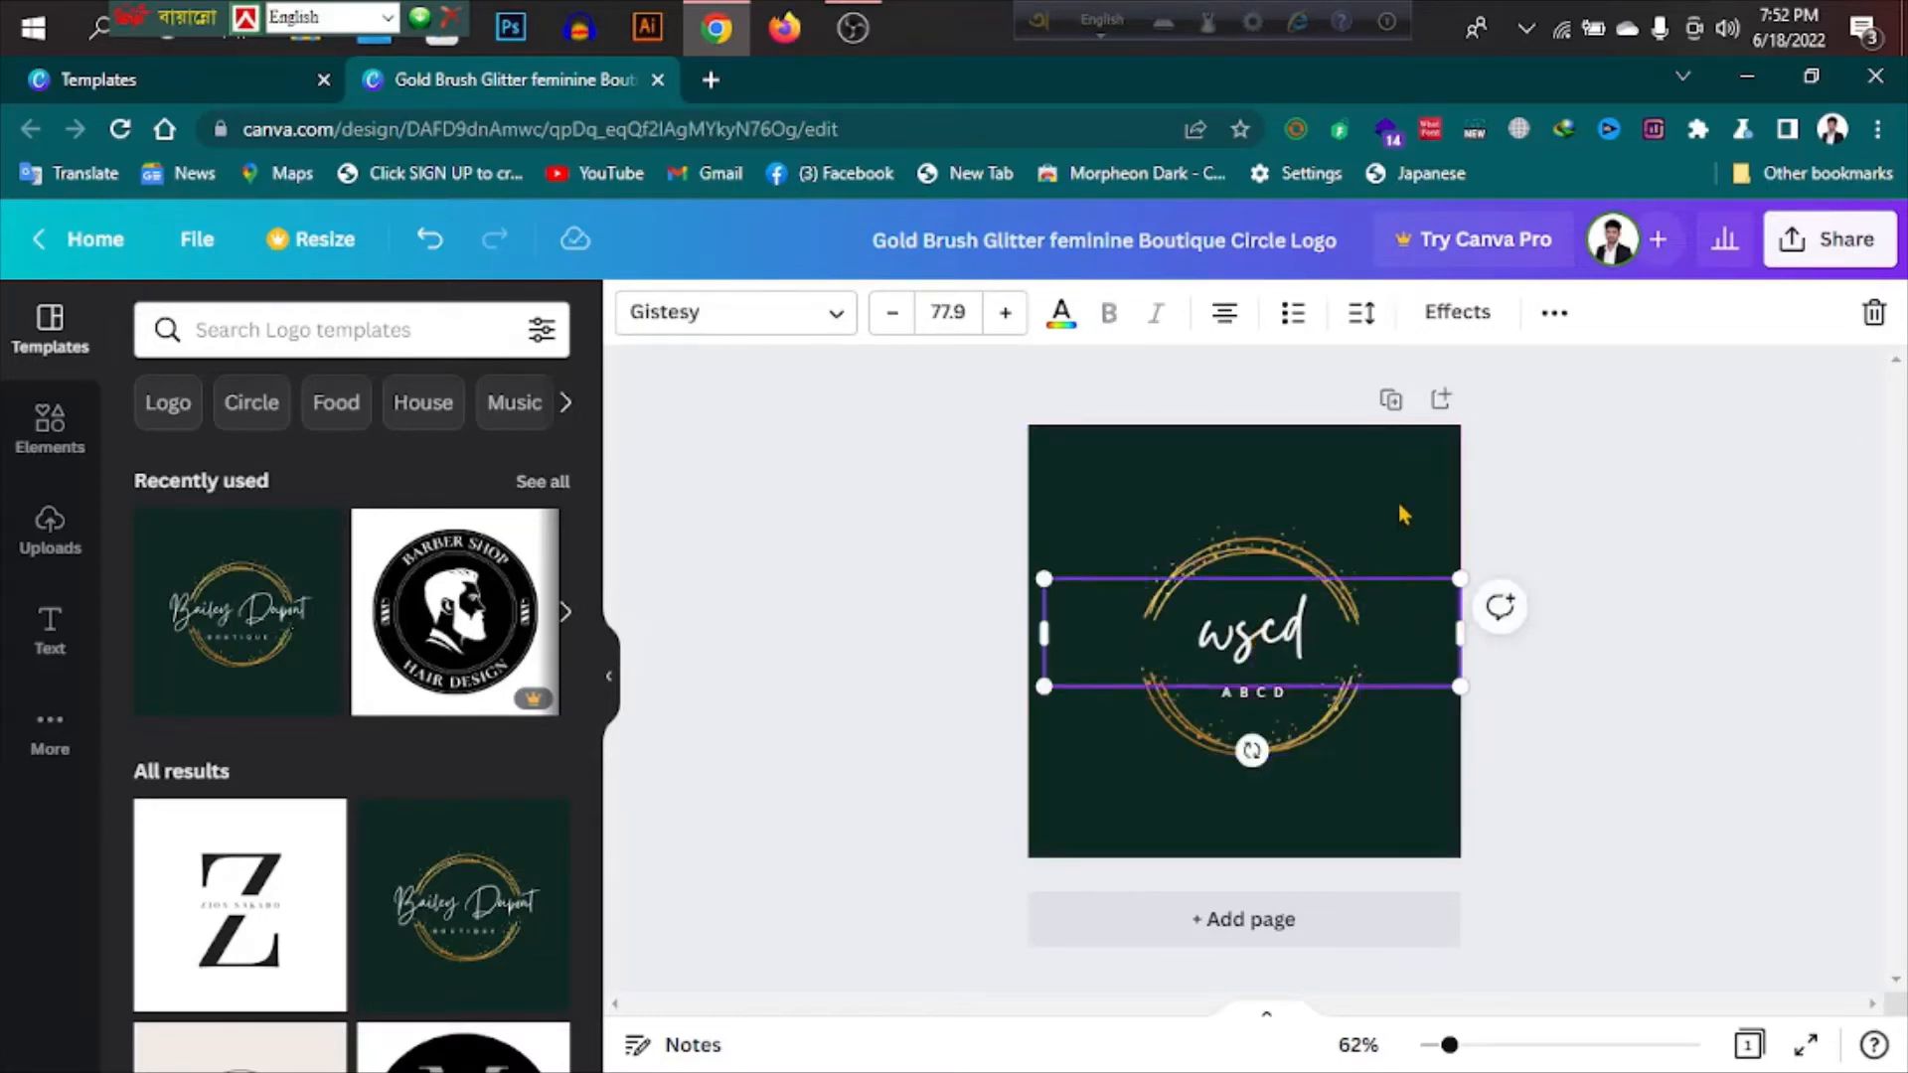
Try yellow and two grey shades as the logo's background color, and return it to the original dark green
{"action": "left_click", "coordinate": [1427, 568]}
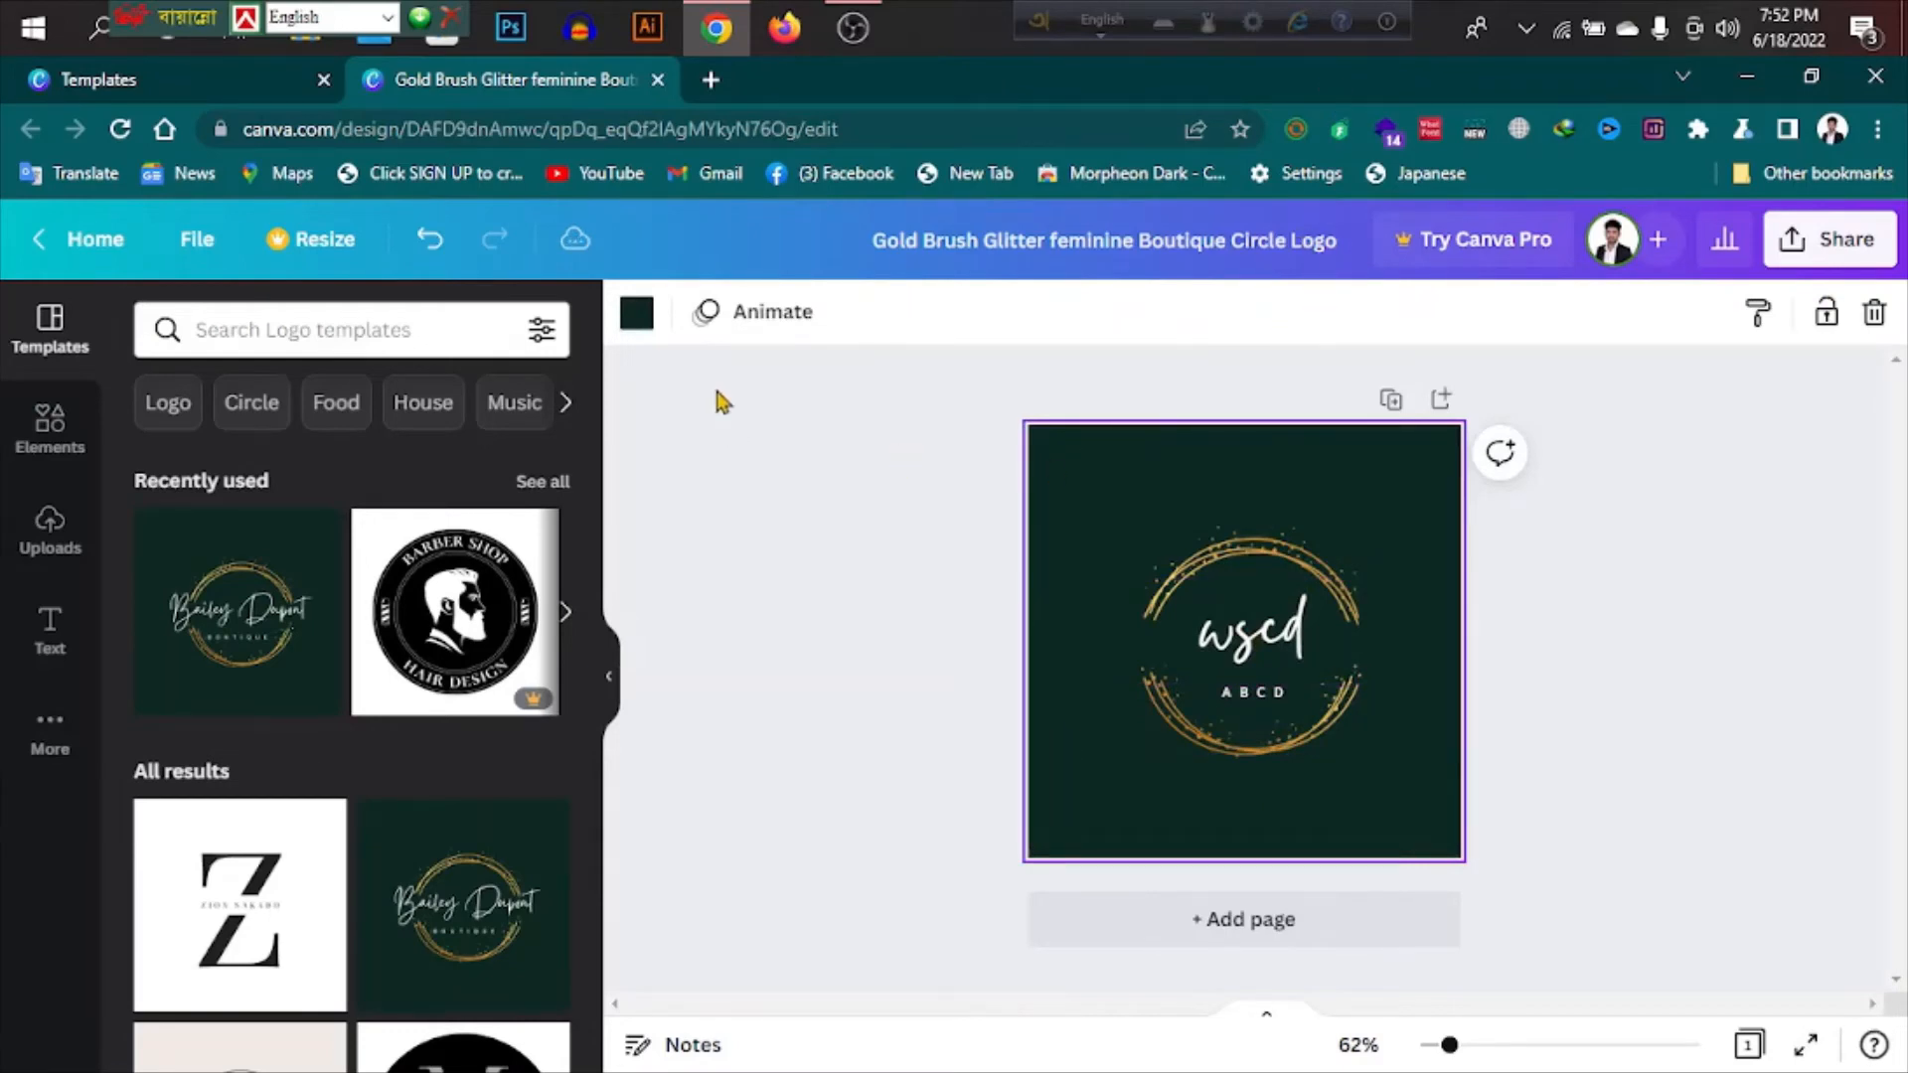
{"action": "left_click", "coordinate": [637, 316]}
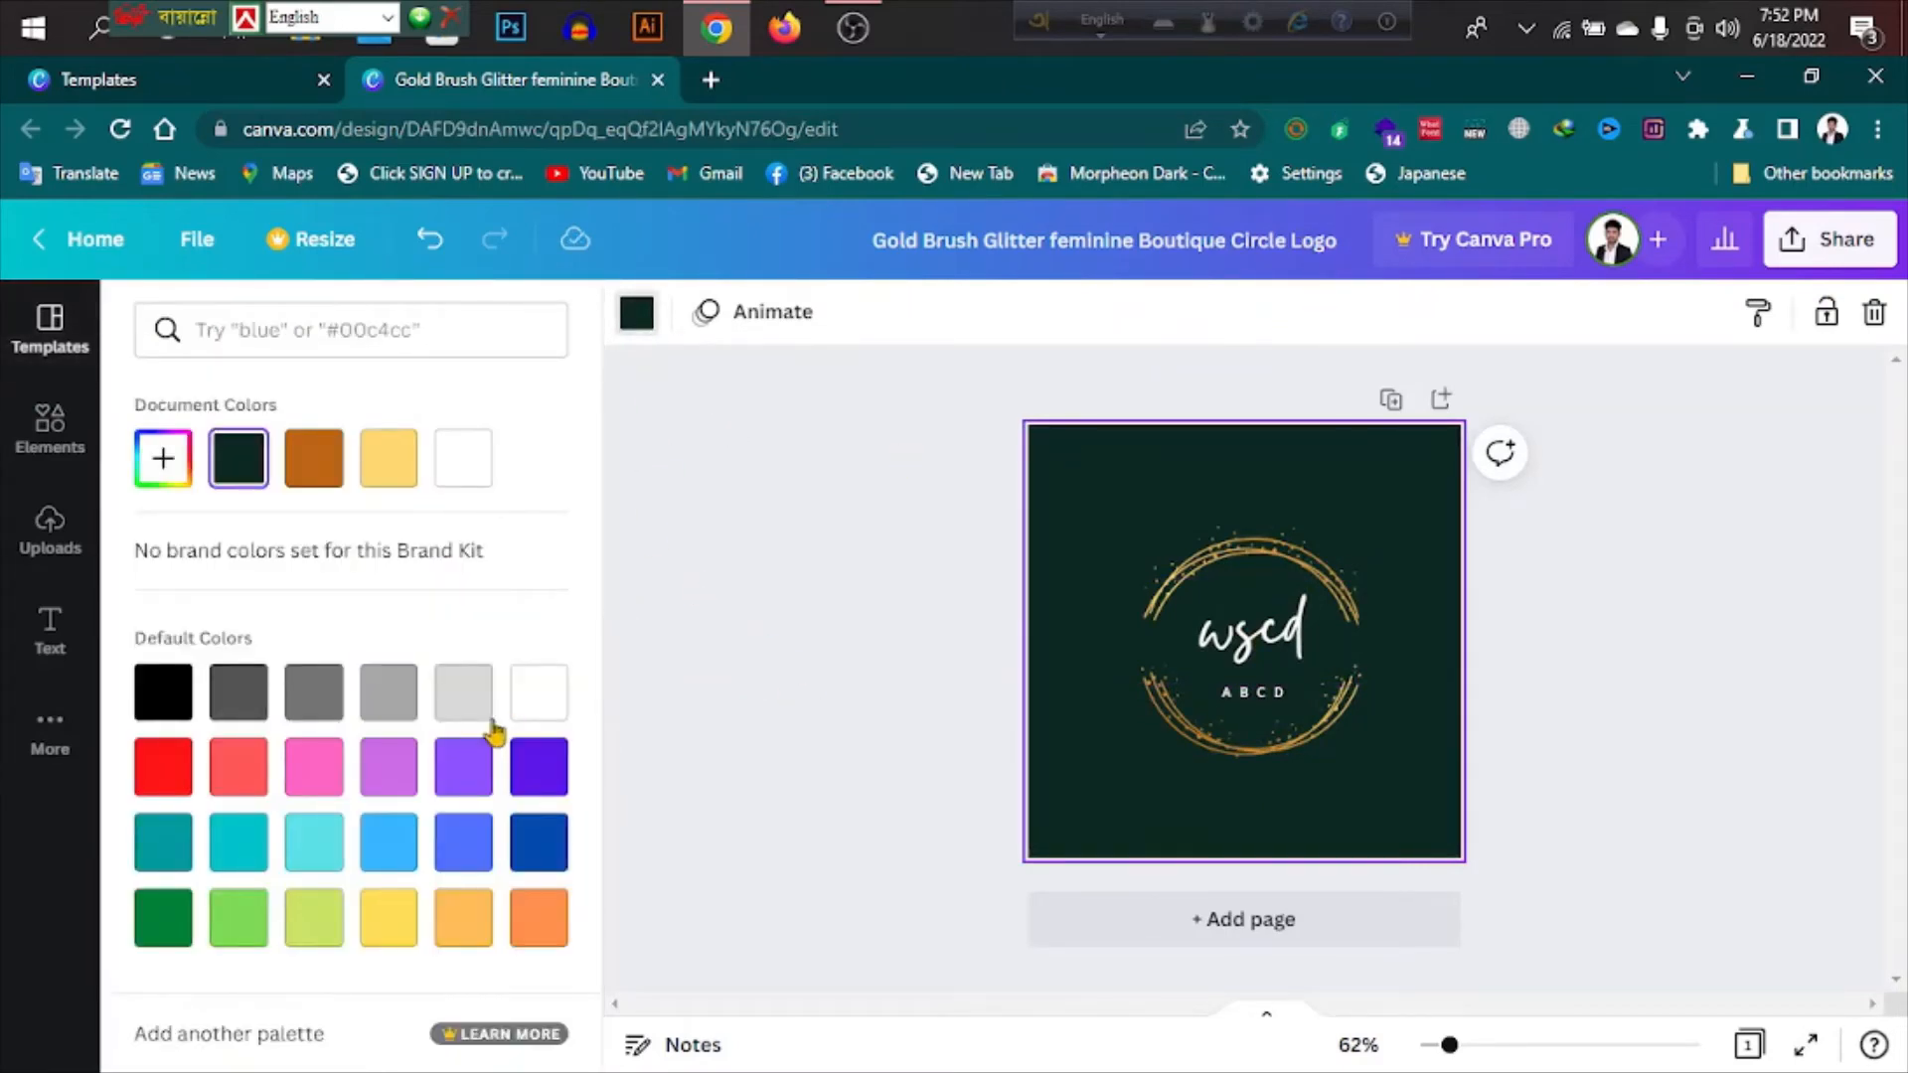
{"action": "left_click", "coordinate": [538, 765]}
{"action": "left_click", "coordinate": [389, 916]}
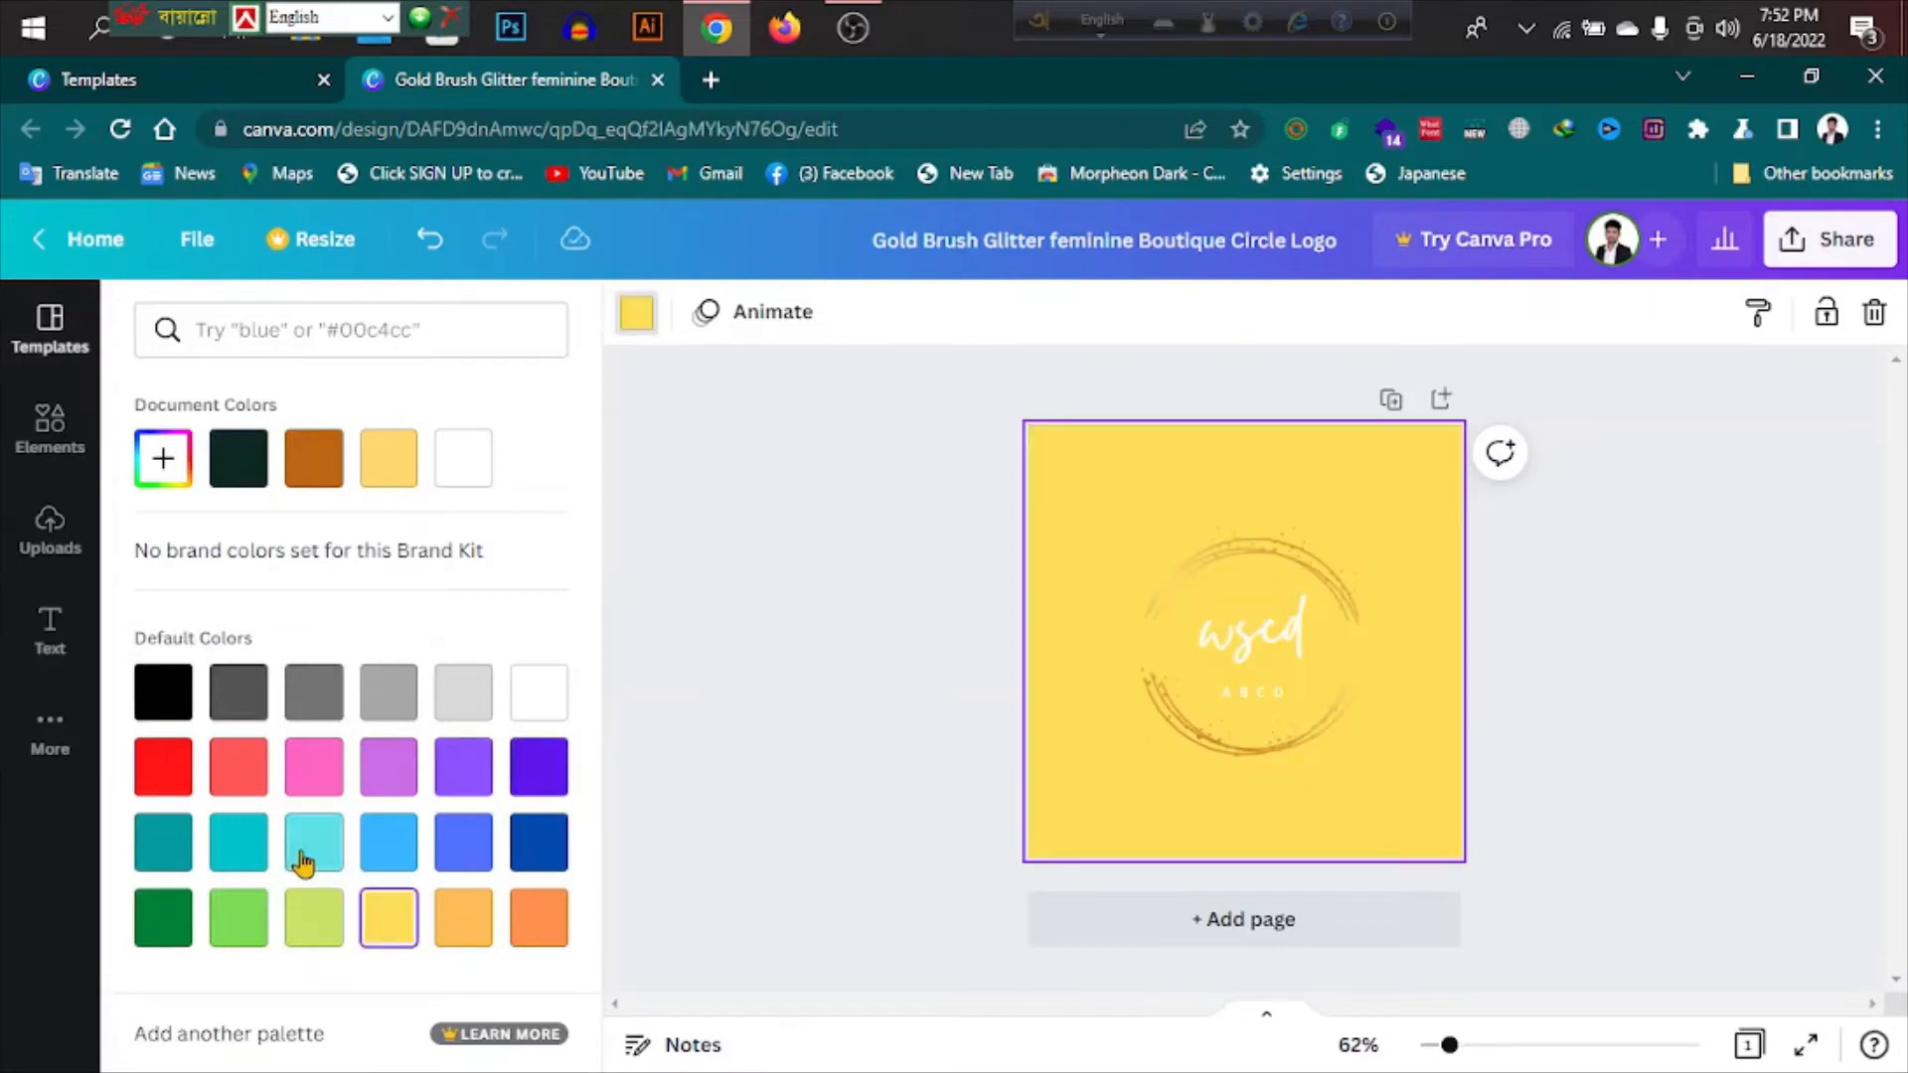
{"action": "left_click", "coordinate": [248, 724]}
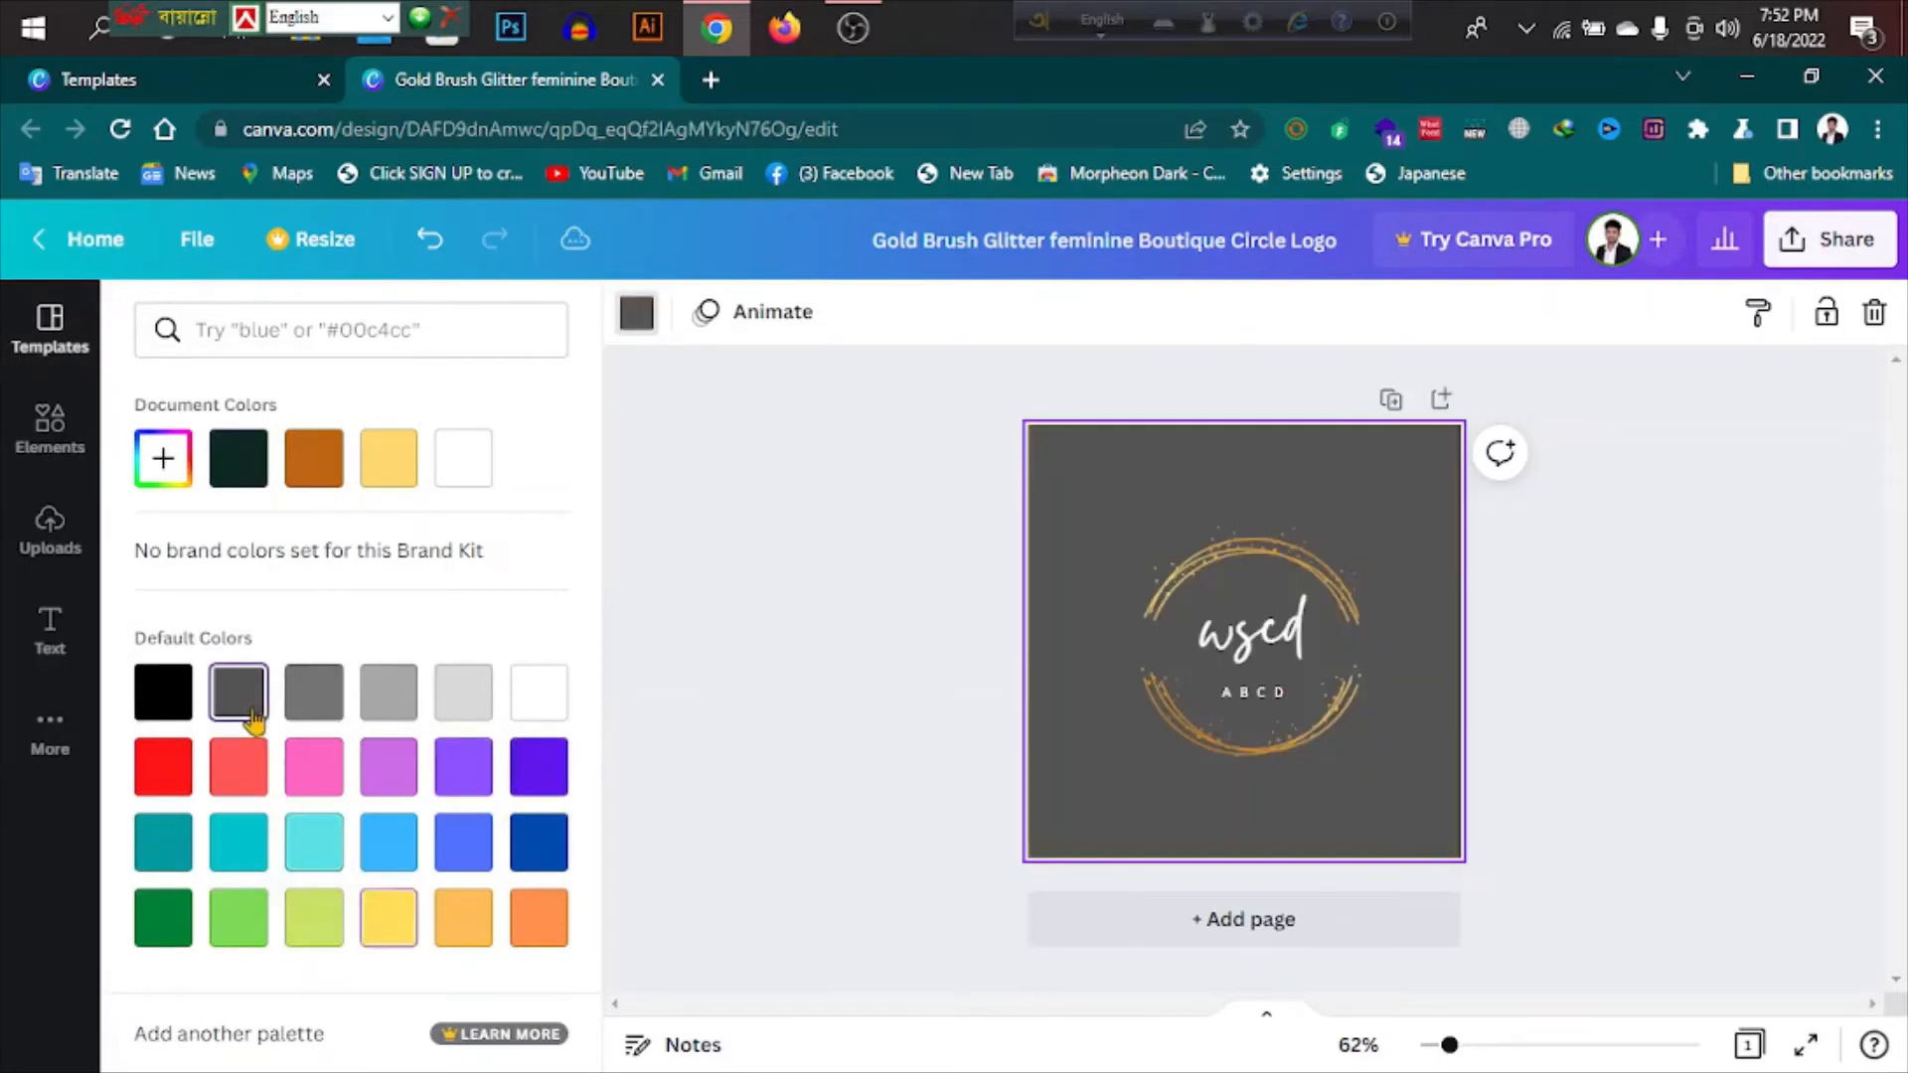
{"action": "left_click", "coordinate": [328, 717]}
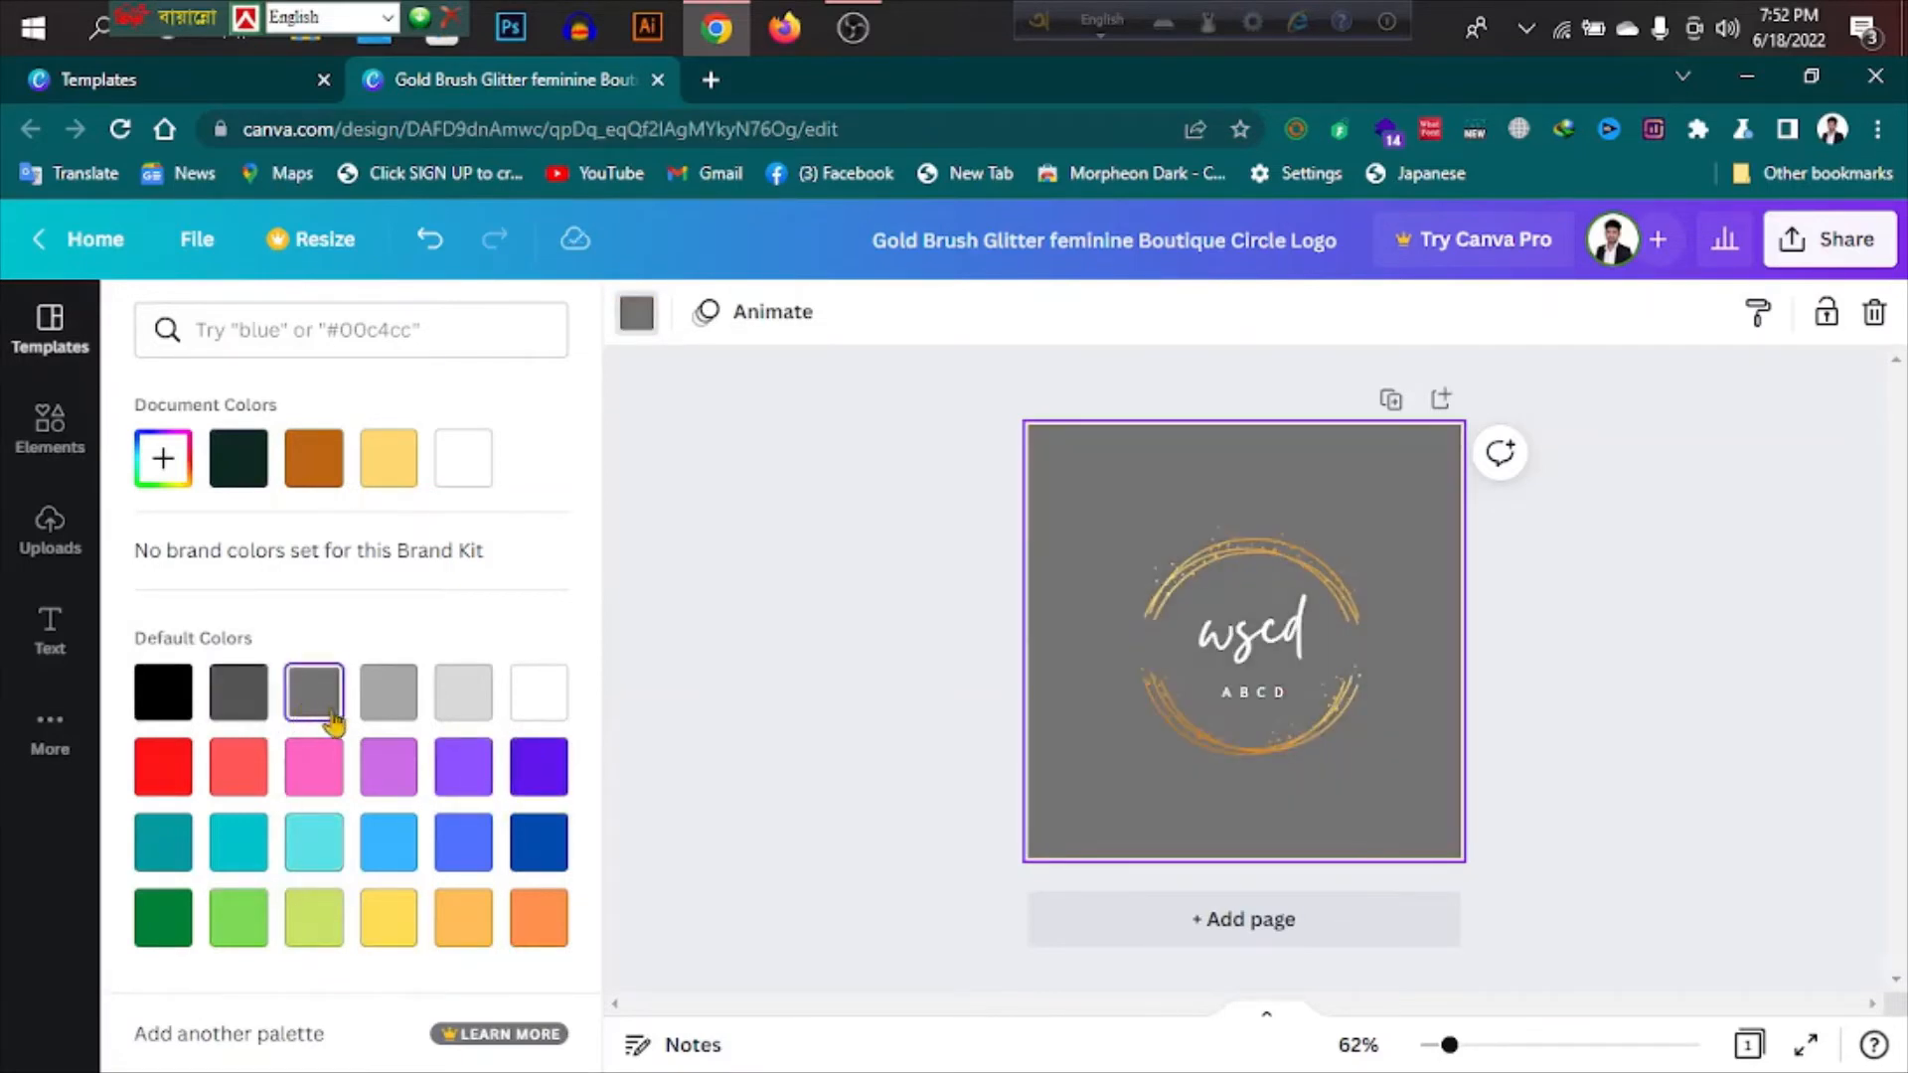
{"action": "left_click", "coordinate": [243, 479]}
{"action": "left_click", "coordinate": [851, 637]}
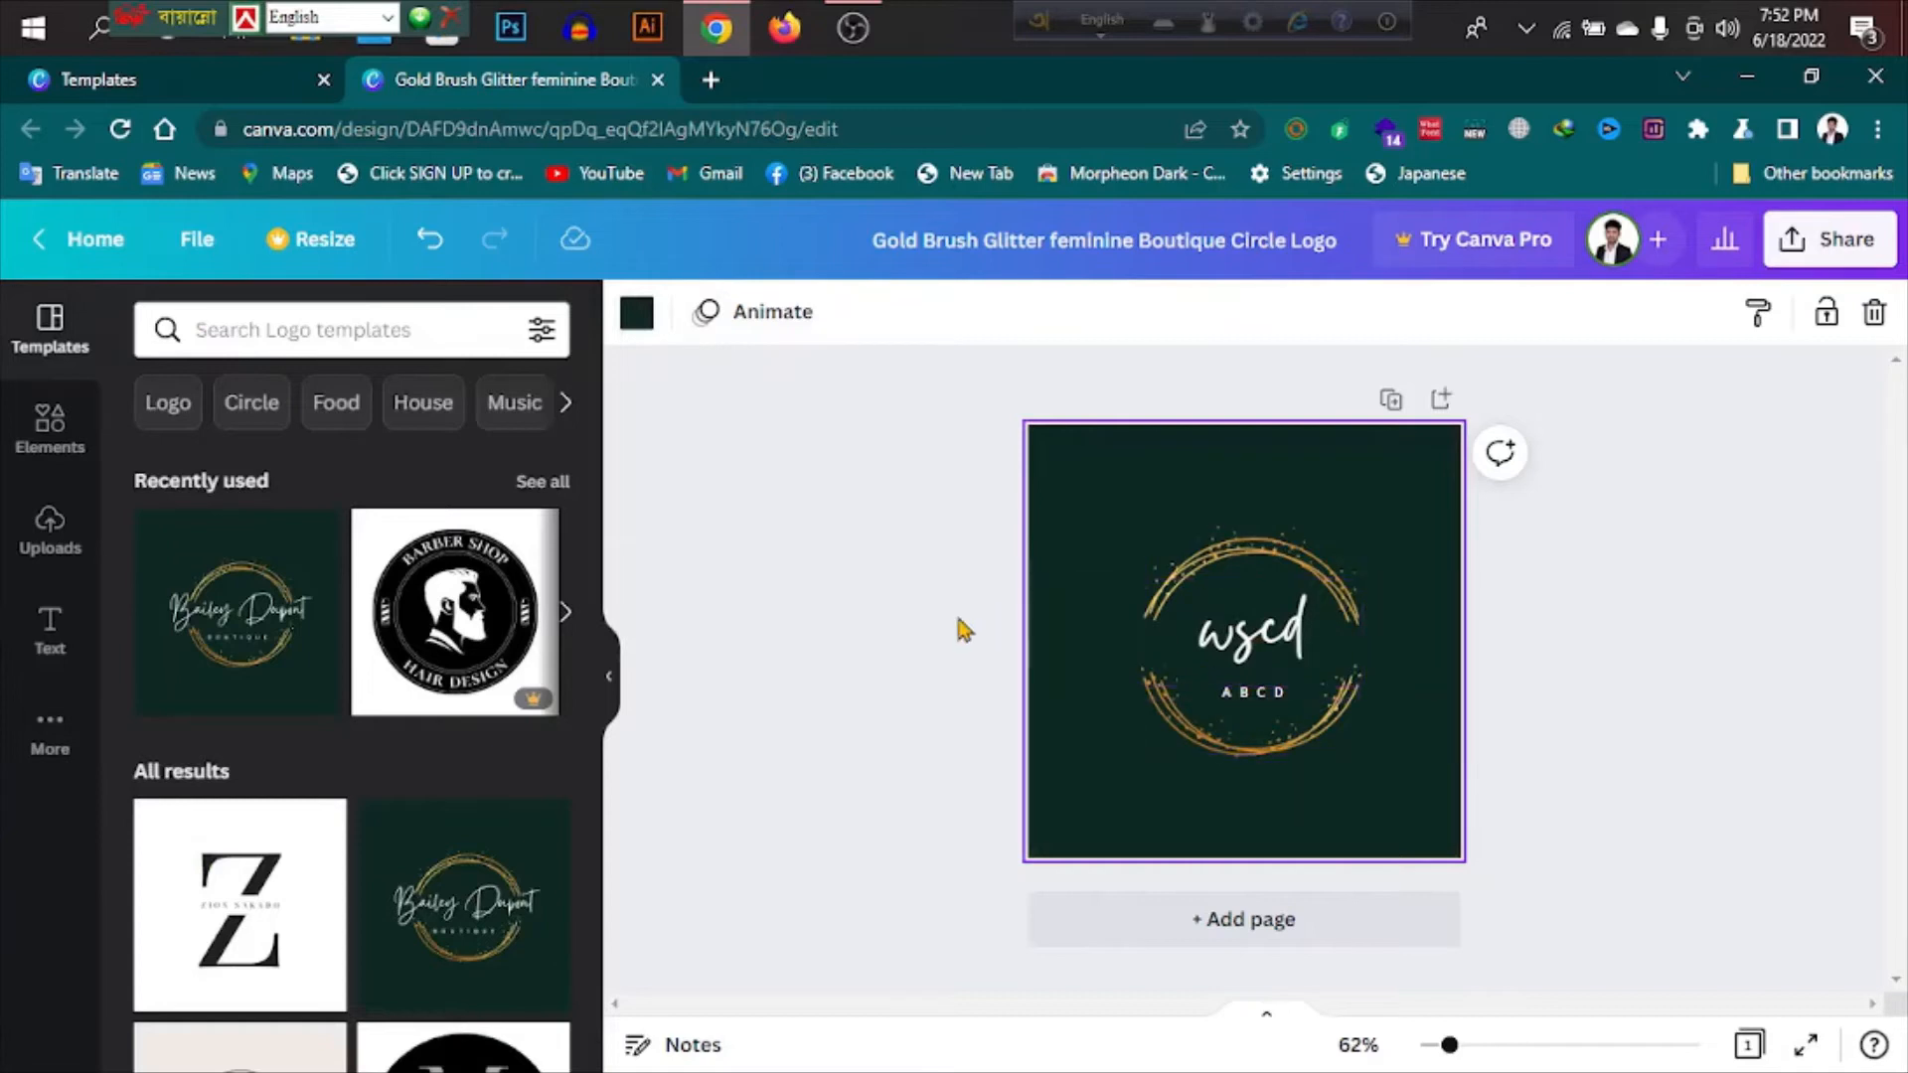
{"action": "left_click", "coordinate": [789, 640]}
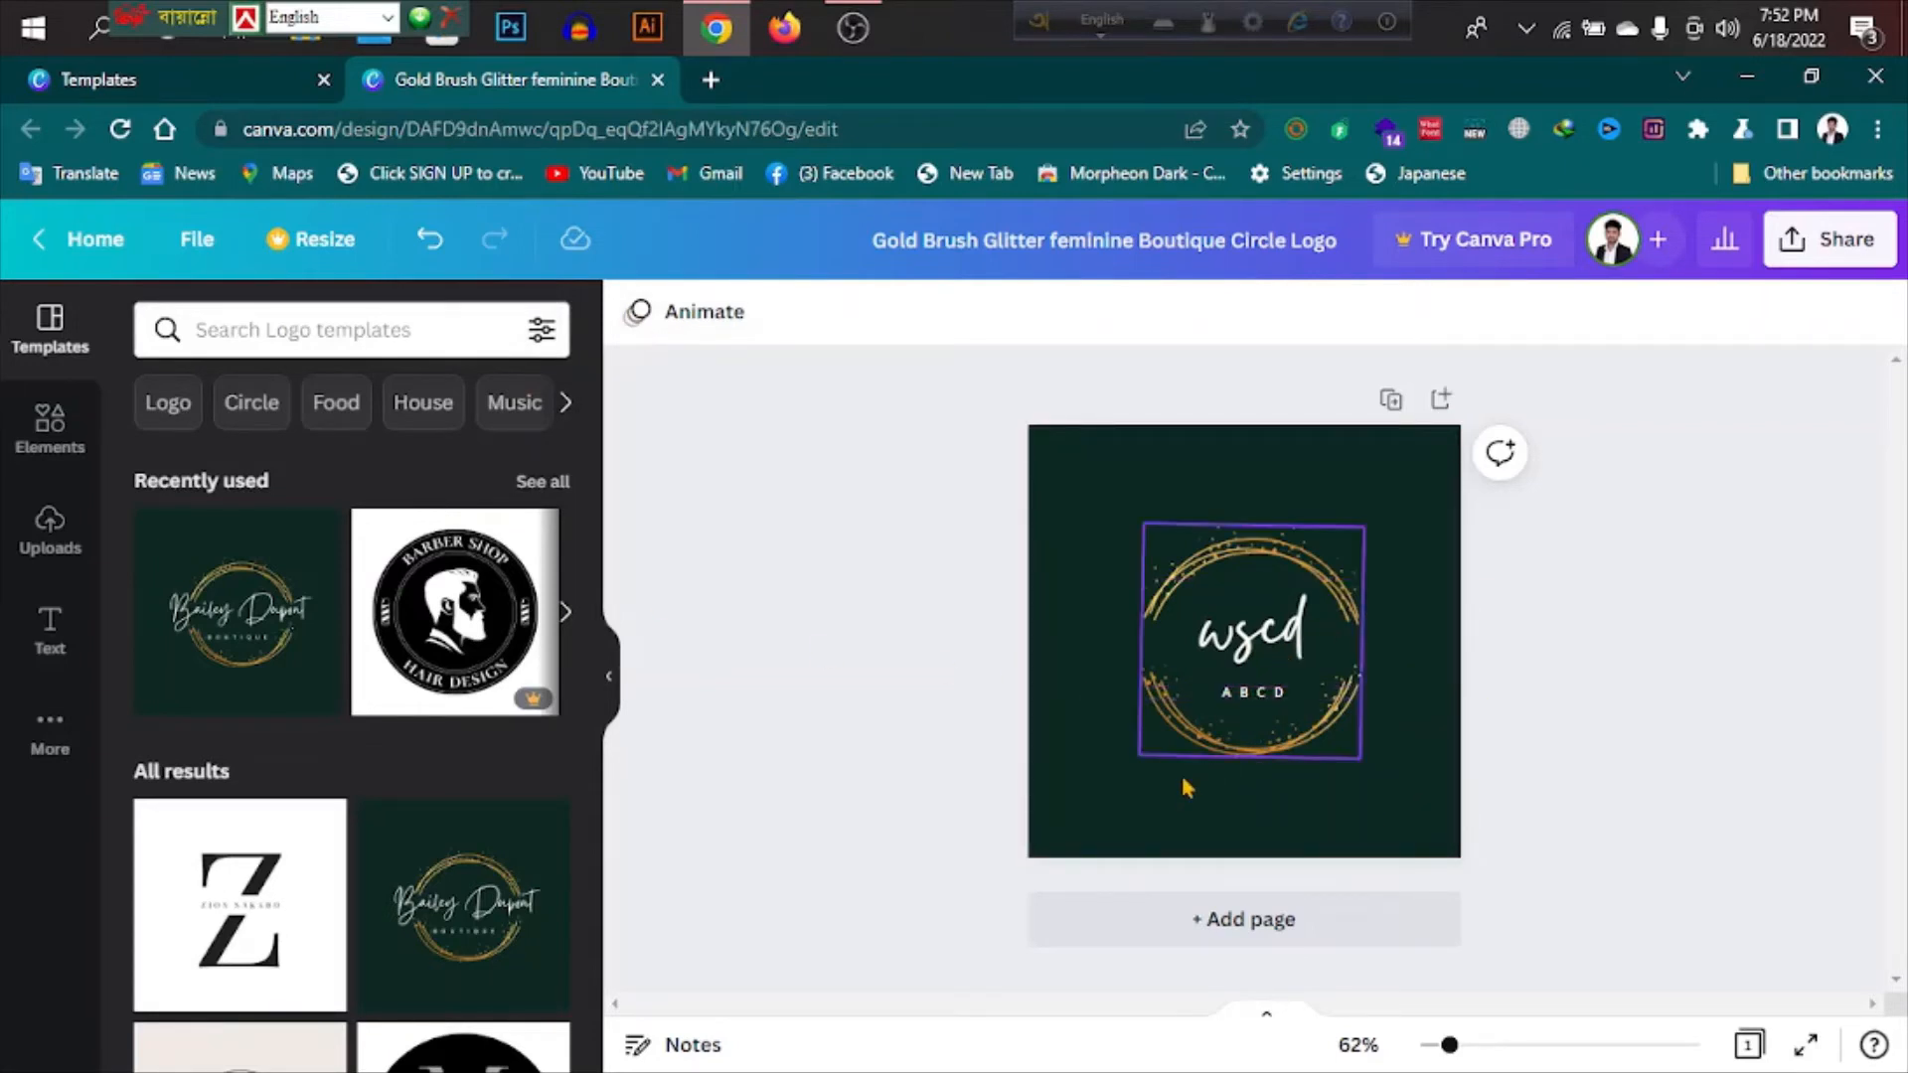
Browse the Elements library's graphics and add the black leafy branch graphic to the logo
{"action": "scroll", "coordinate": [330, 723], "scroll_direction": "down", "scroll_amount": 10}
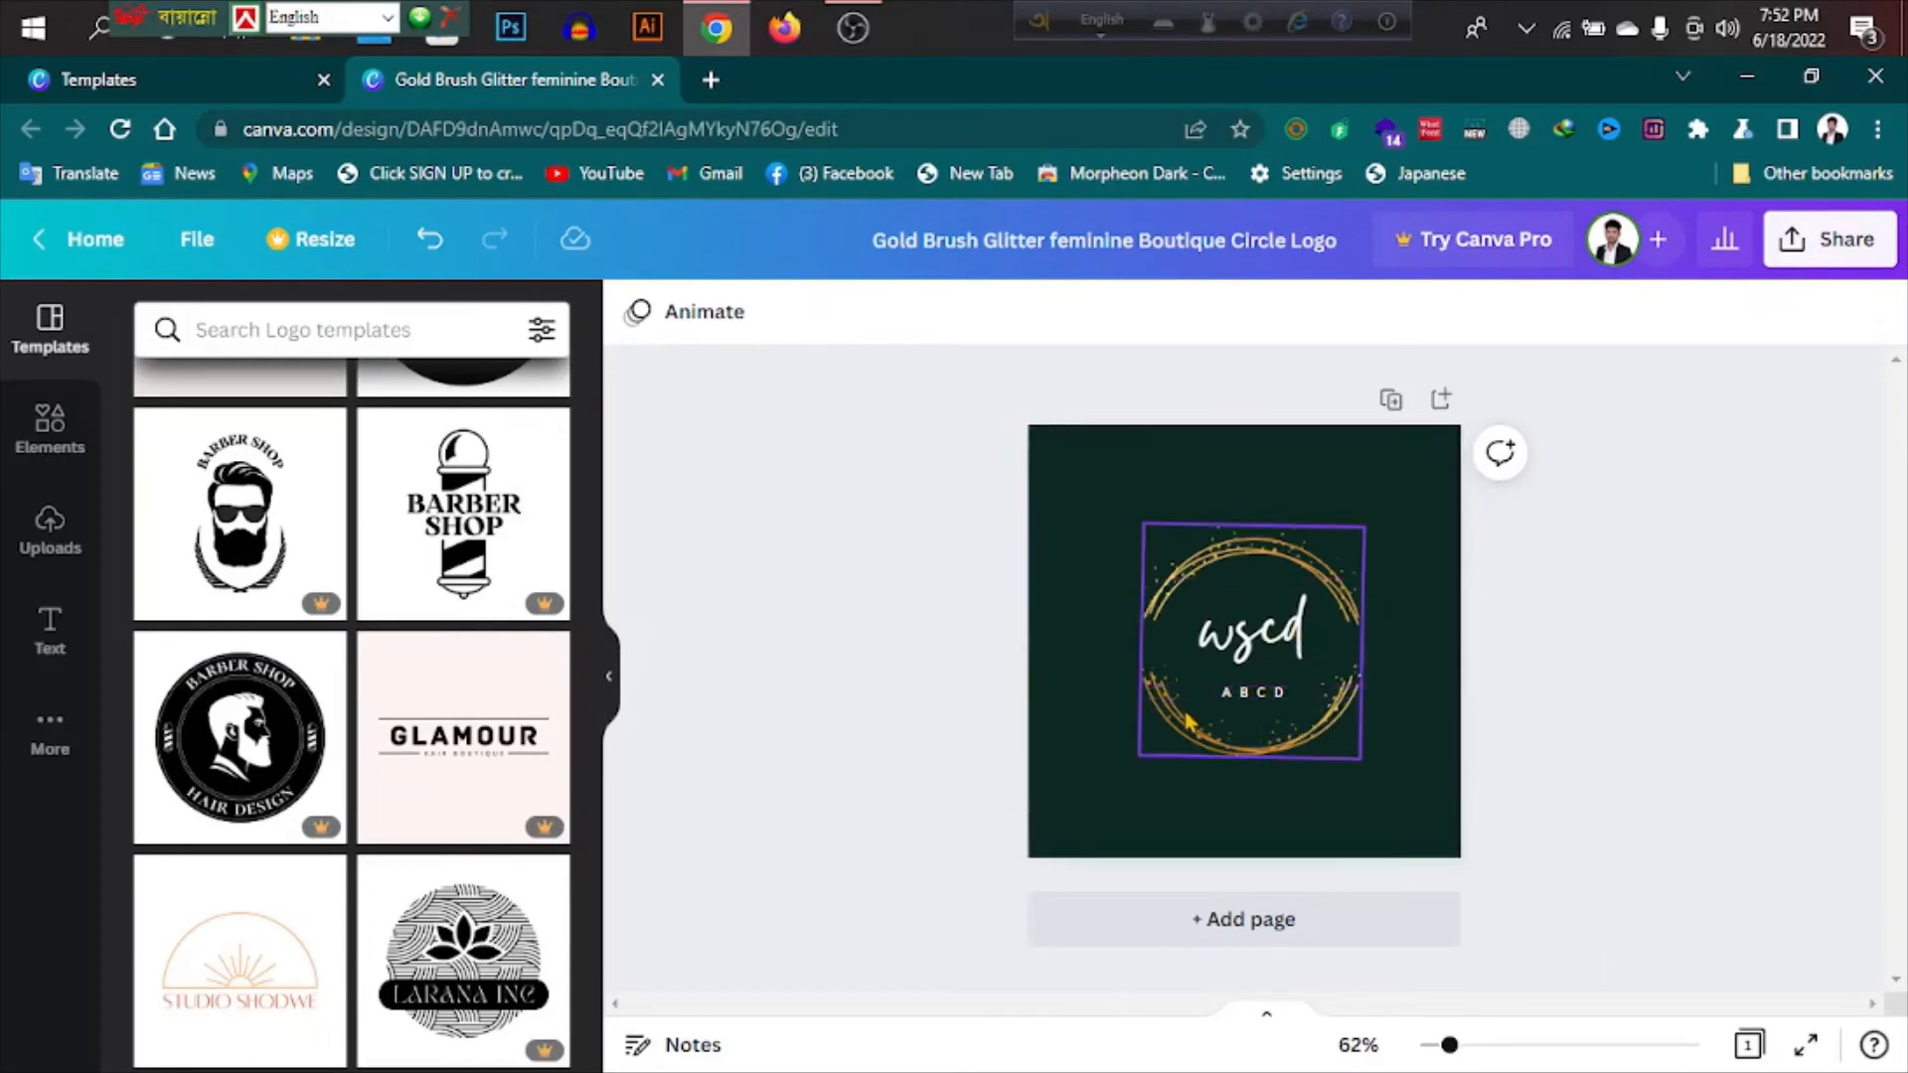
{"action": "left_click", "coordinate": [1140, 726]}
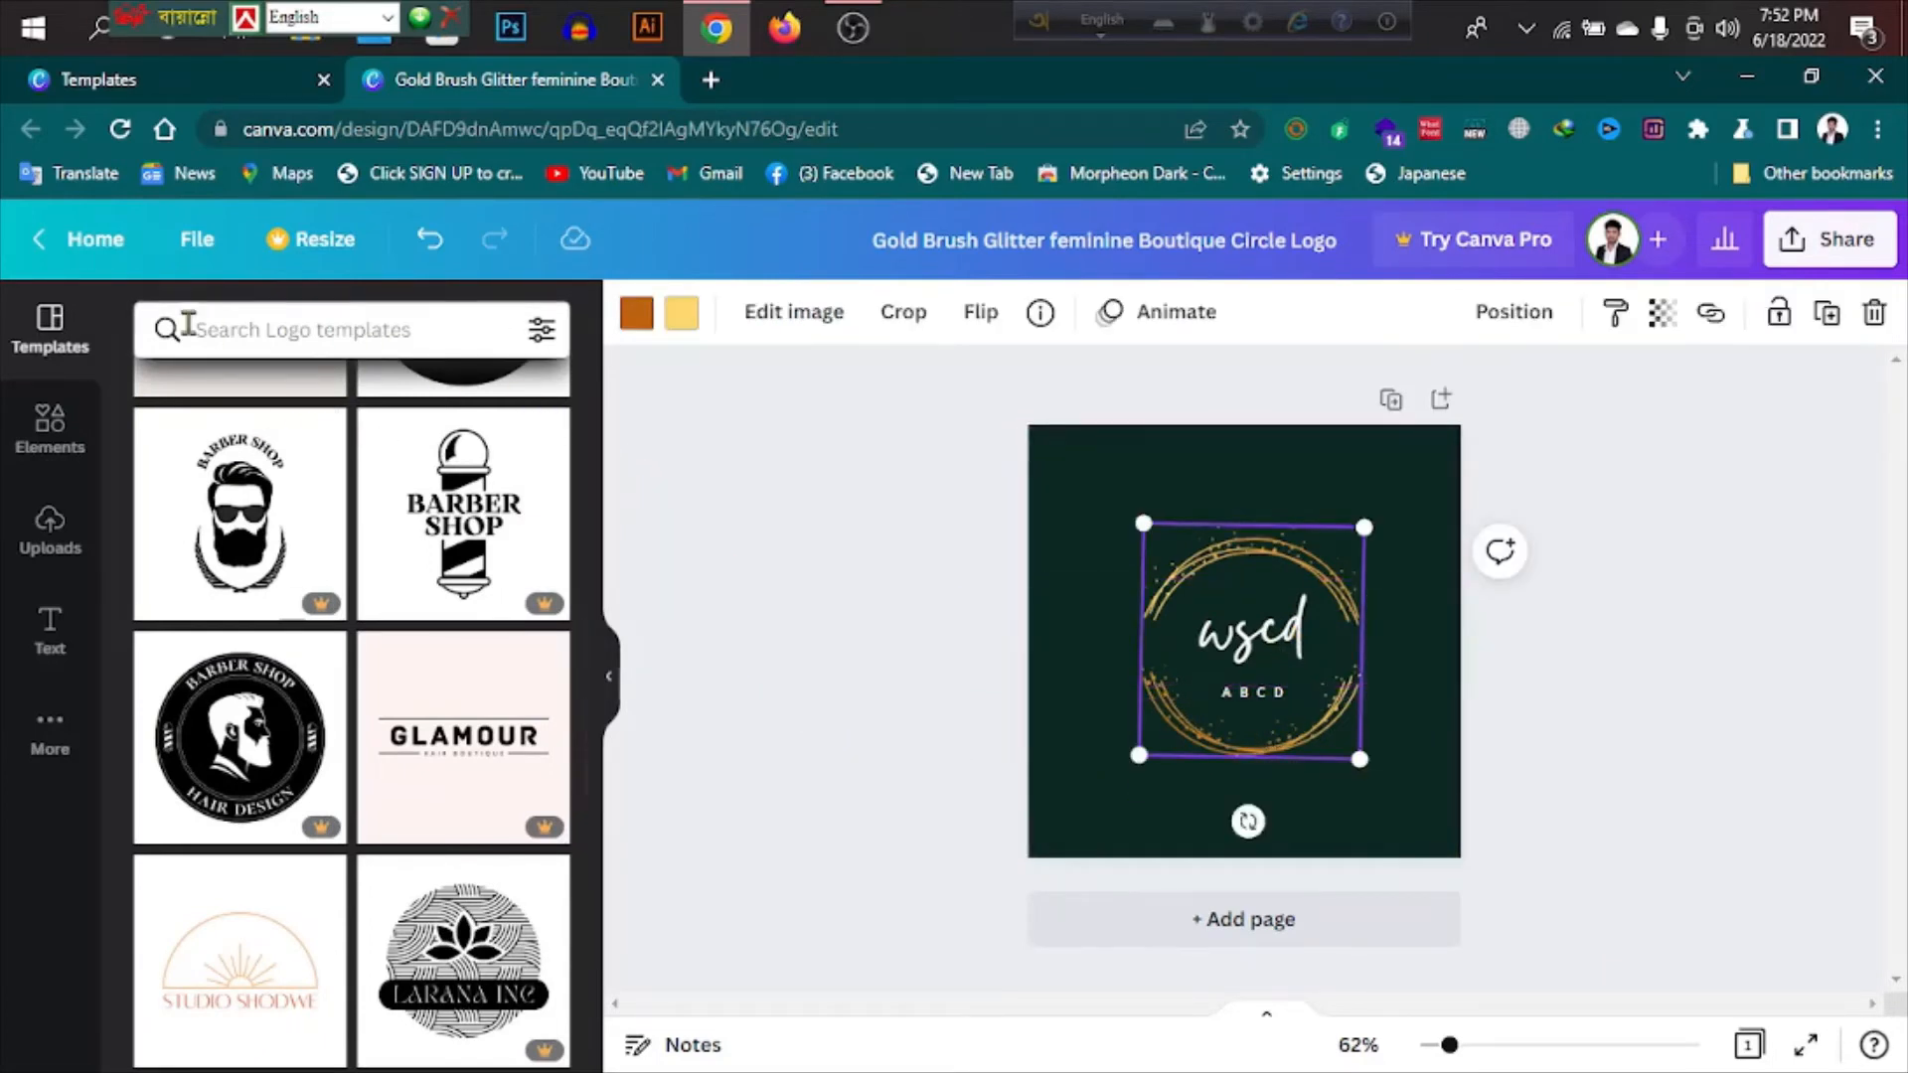
{"action": "left_click", "coordinate": [50, 430]}
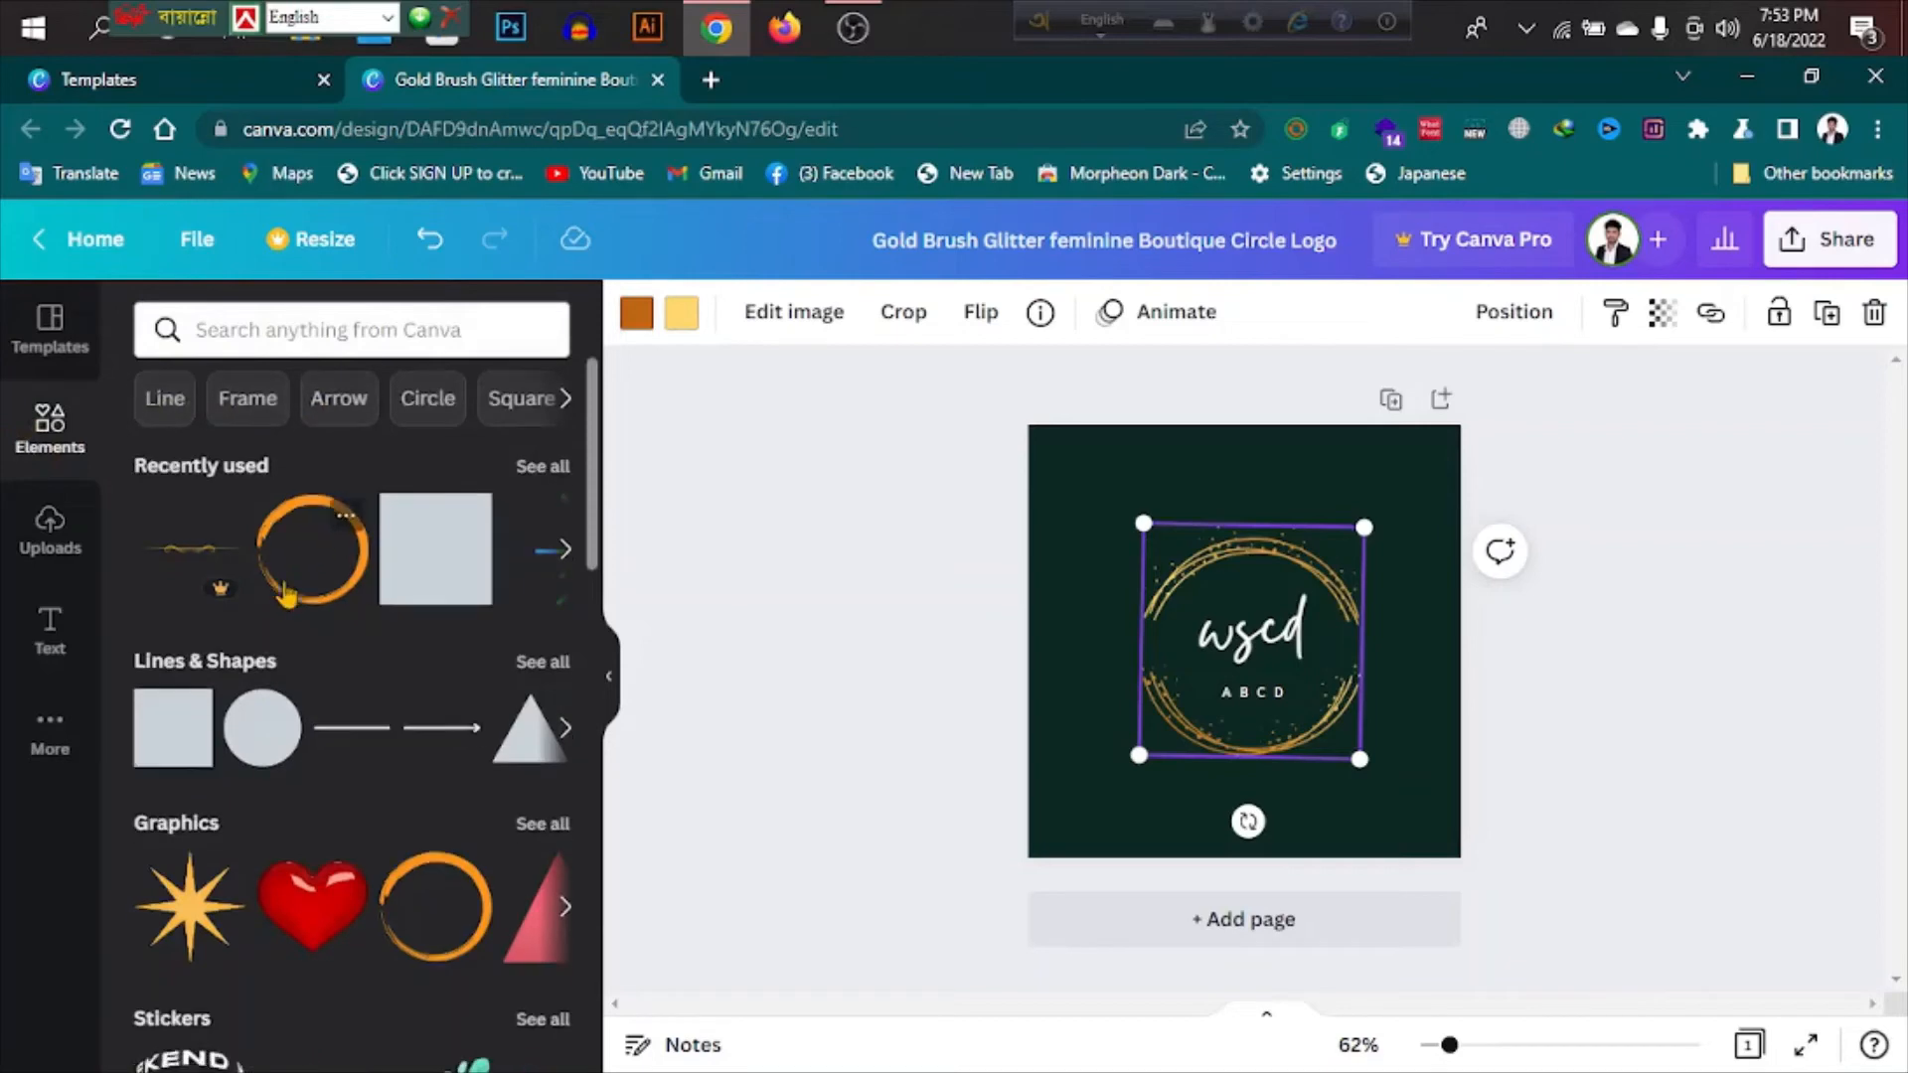
{"action": "scroll", "coordinate": [287, 594], "scroll_direction": "down", "scroll_amount": 5}
{"action": "scroll", "coordinate": [287, 595], "scroll_direction": "down", "scroll_amount": 2}
{"action": "scroll", "coordinate": [457, 757], "scroll_direction": "up", "scroll_amount": 6}
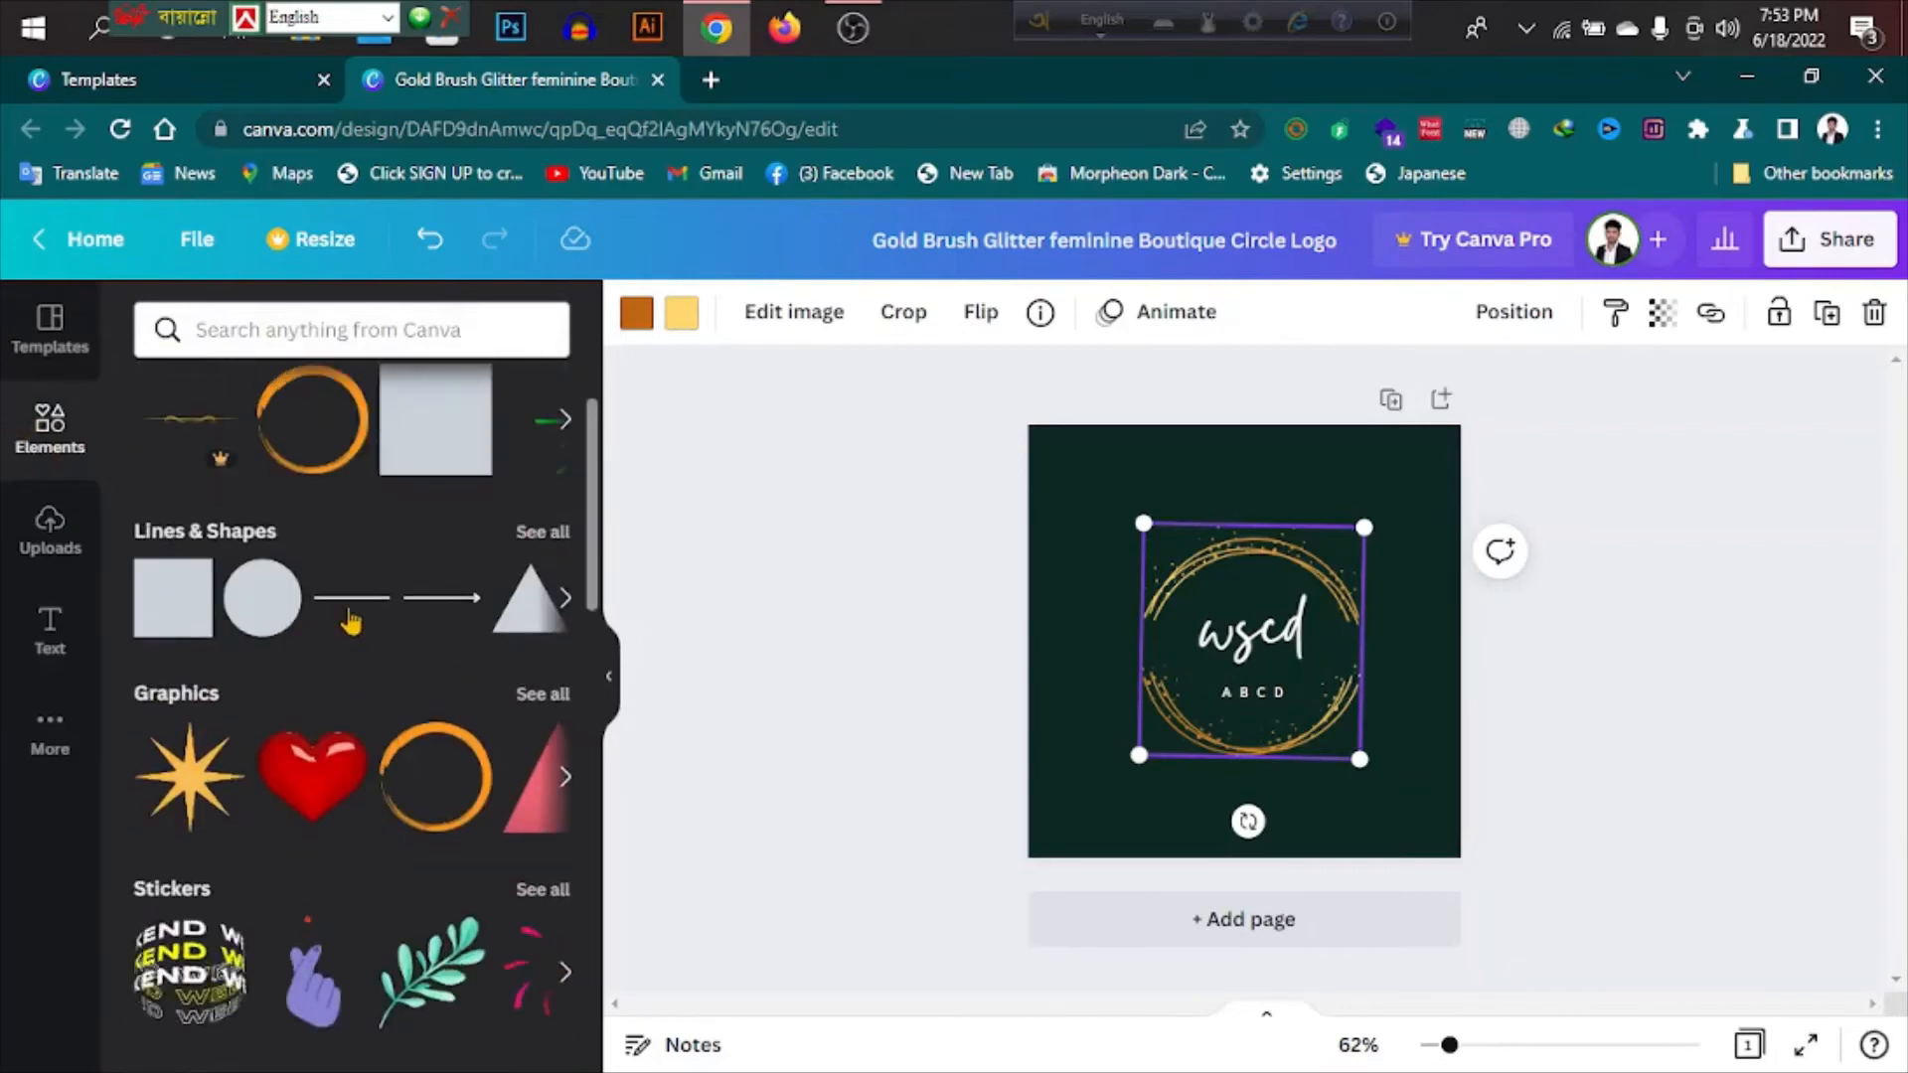
{"action": "scroll", "coordinate": [457, 757], "scroll_direction": "down", "scroll_amount": 1}
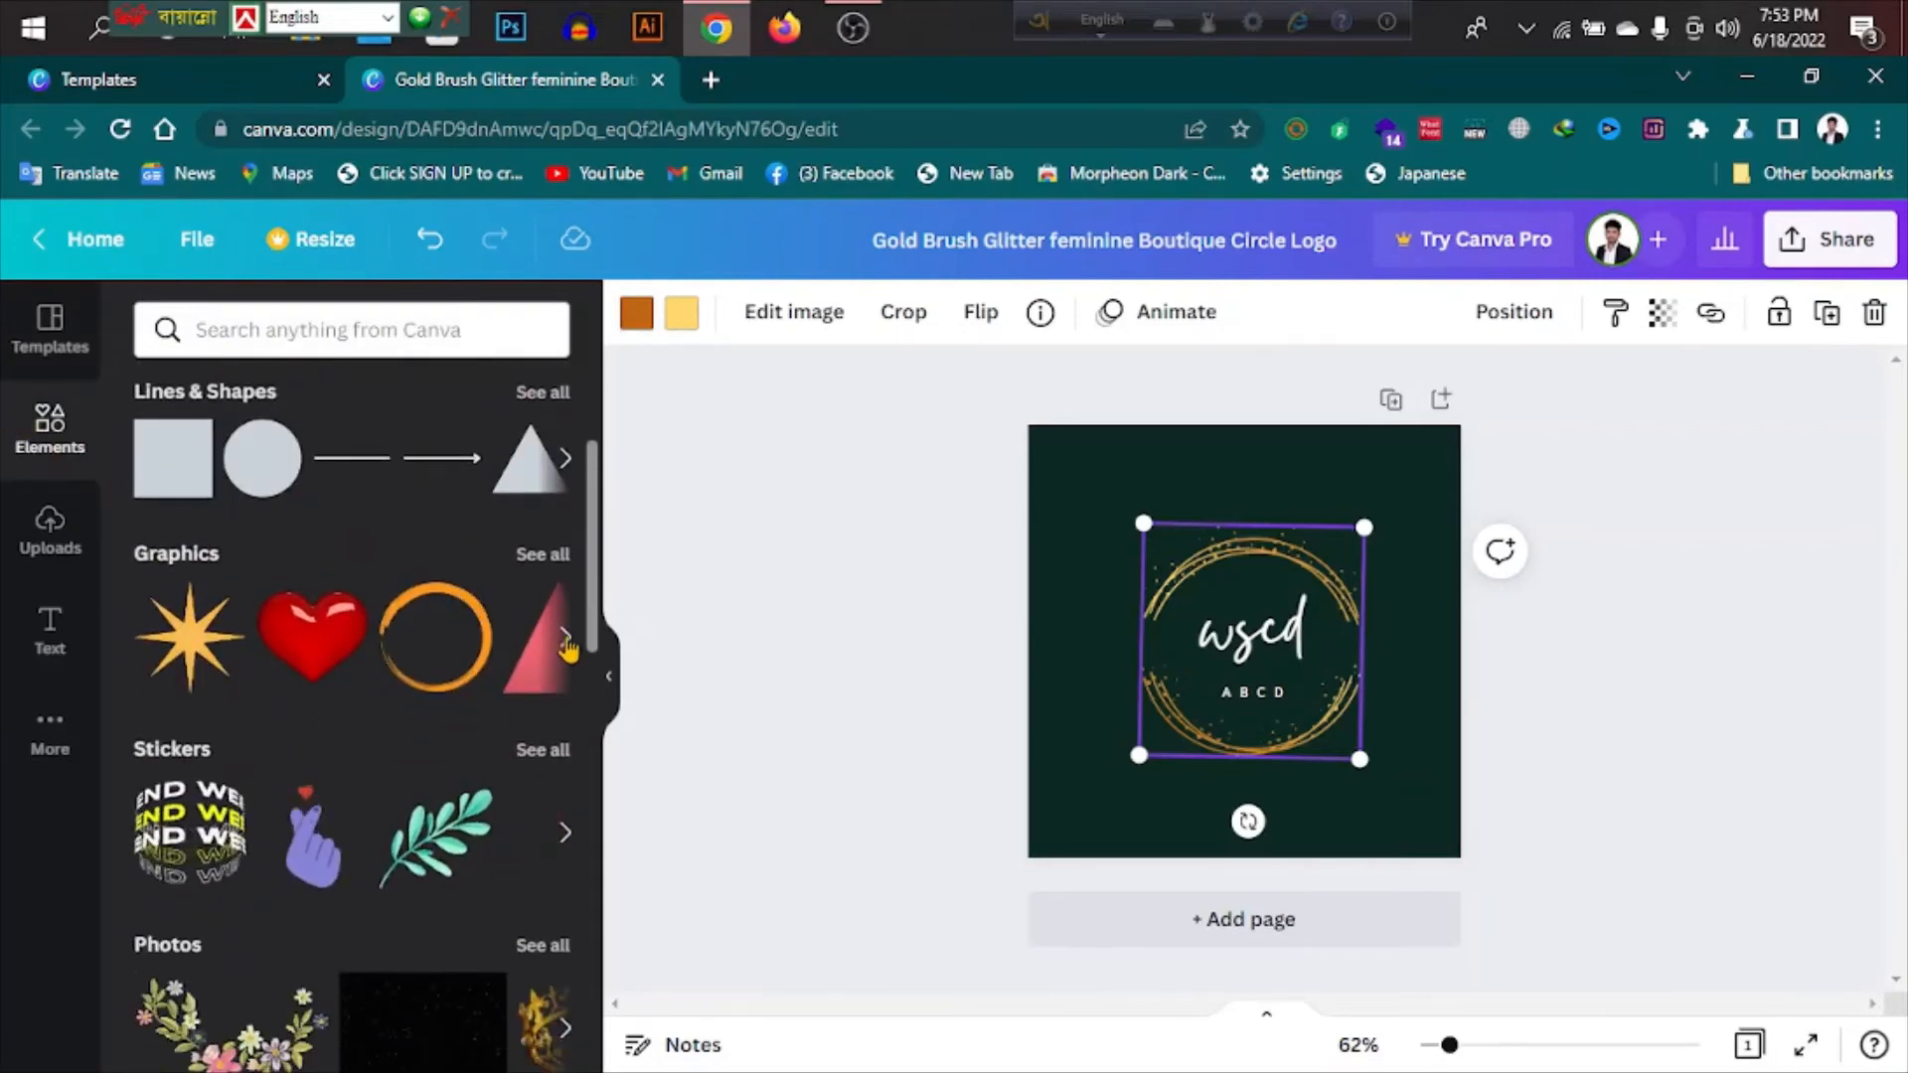
{"action": "left_click", "coordinate": [566, 638]}
{"action": "left_click", "coordinate": [565, 638]}
{"action": "left_click", "coordinate": [566, 638]}
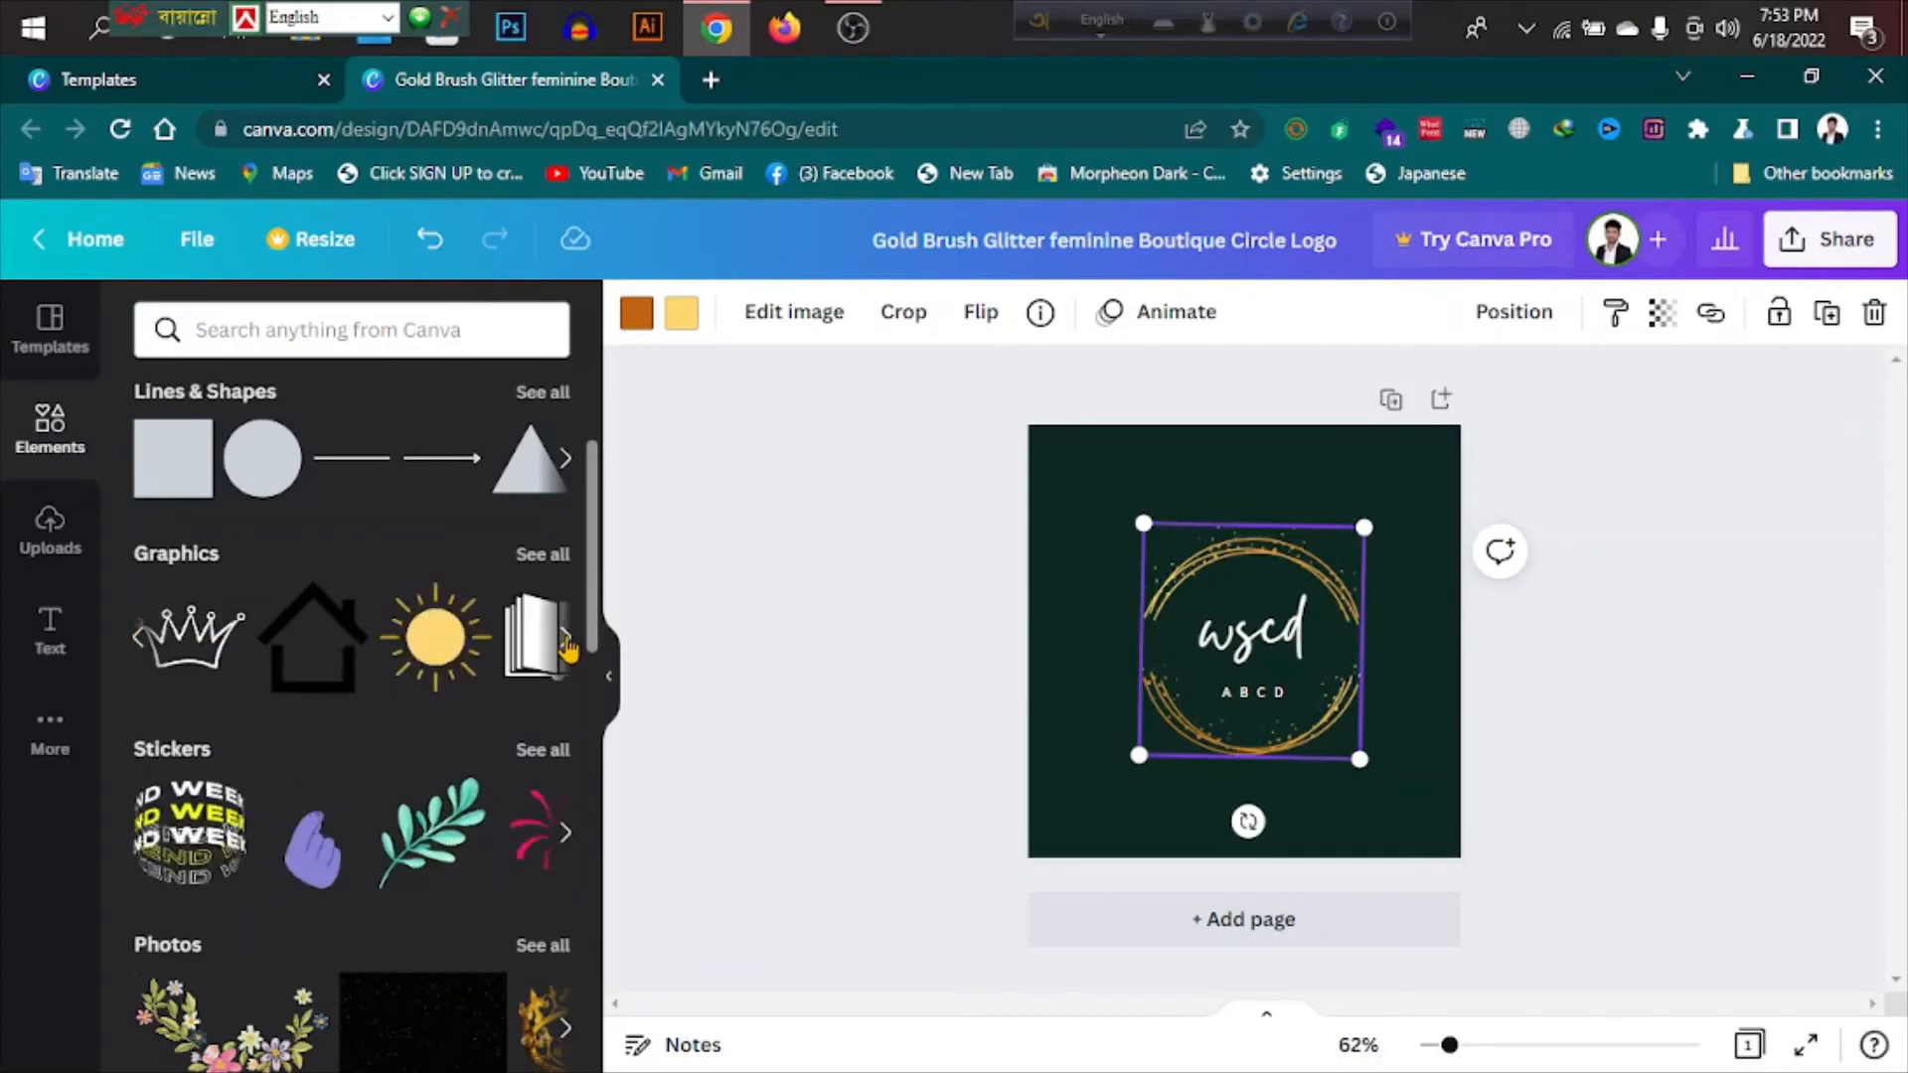
{"action": "left_click", "coordinate": [565, 639]}
{"action": "scroll", "coordinate": [339, 720], "scroll_direction": "down", "scroll_amount": 4}
{"action": "scroll", "coordinate": [339, 719], "scroll_direction": "up", "scroll_amount": 4}
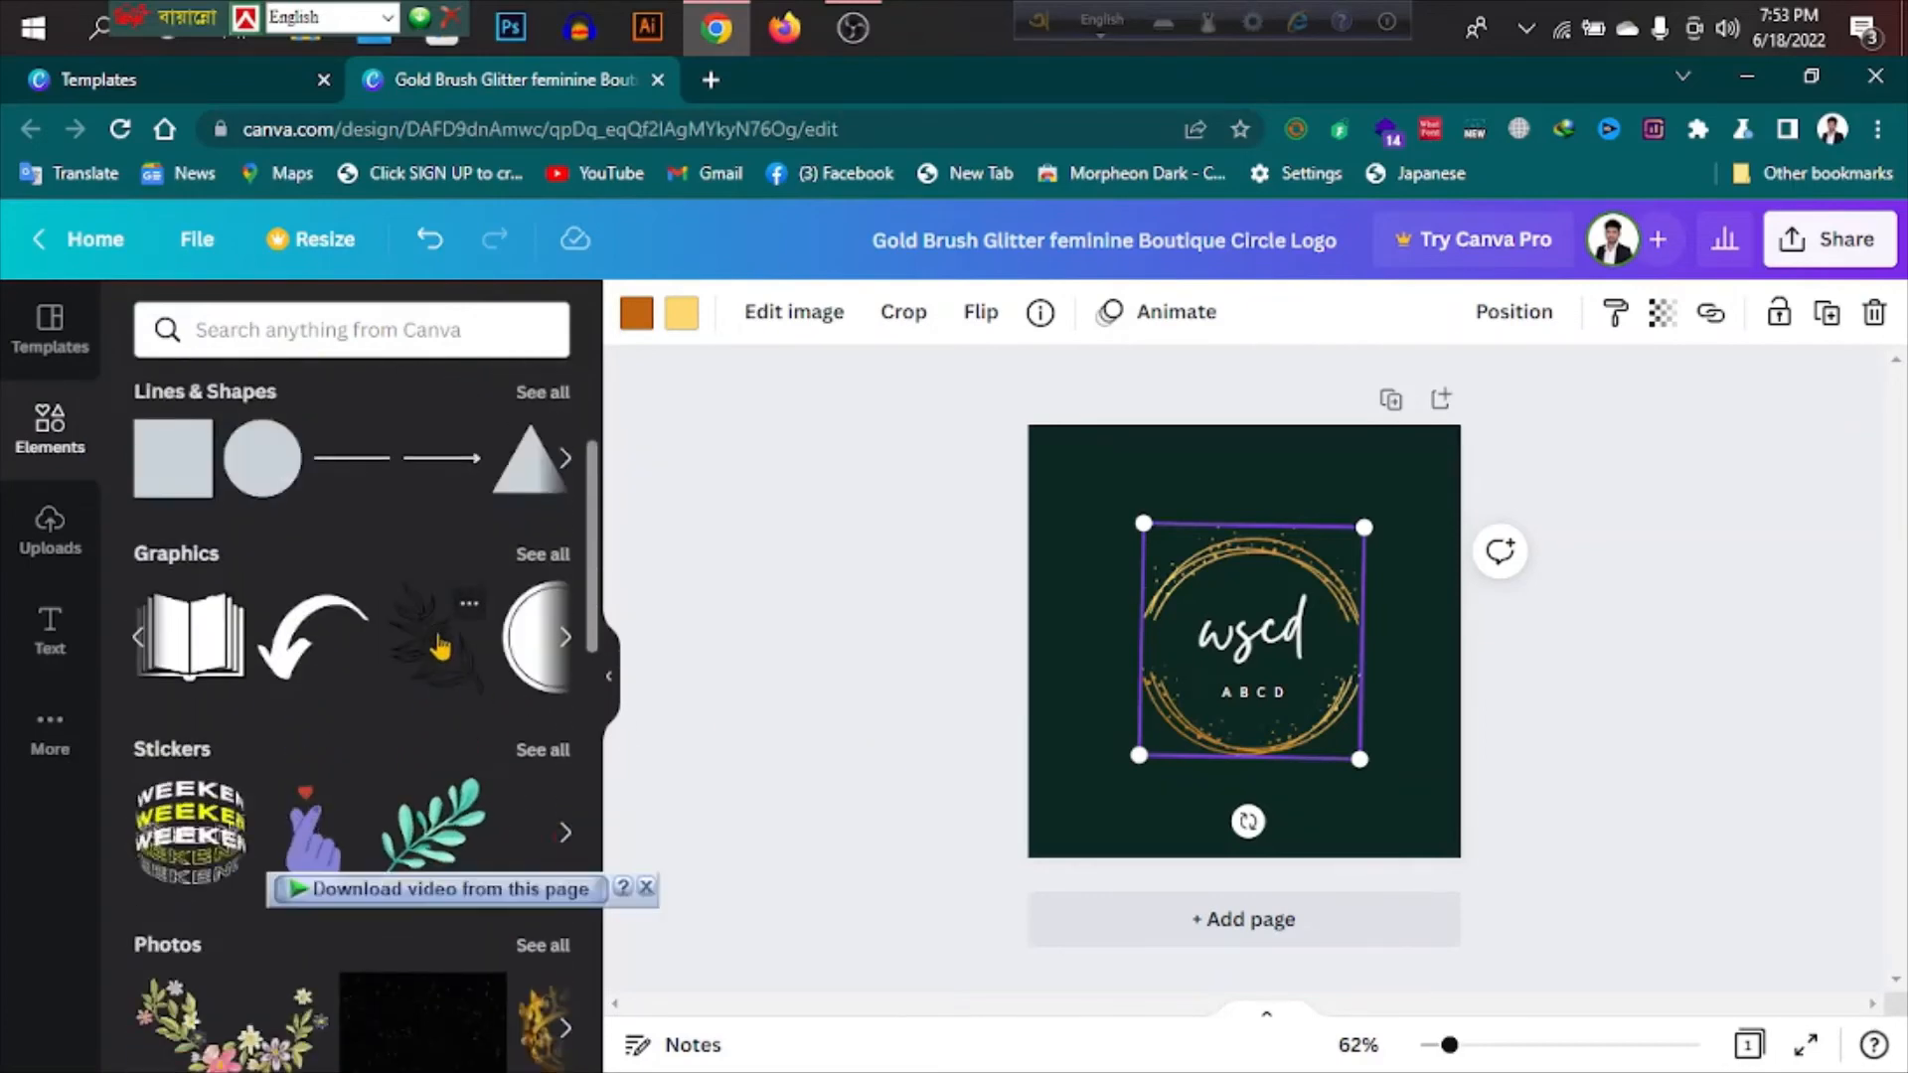
{"action": "left_click", "coordinate": [438, 646]}
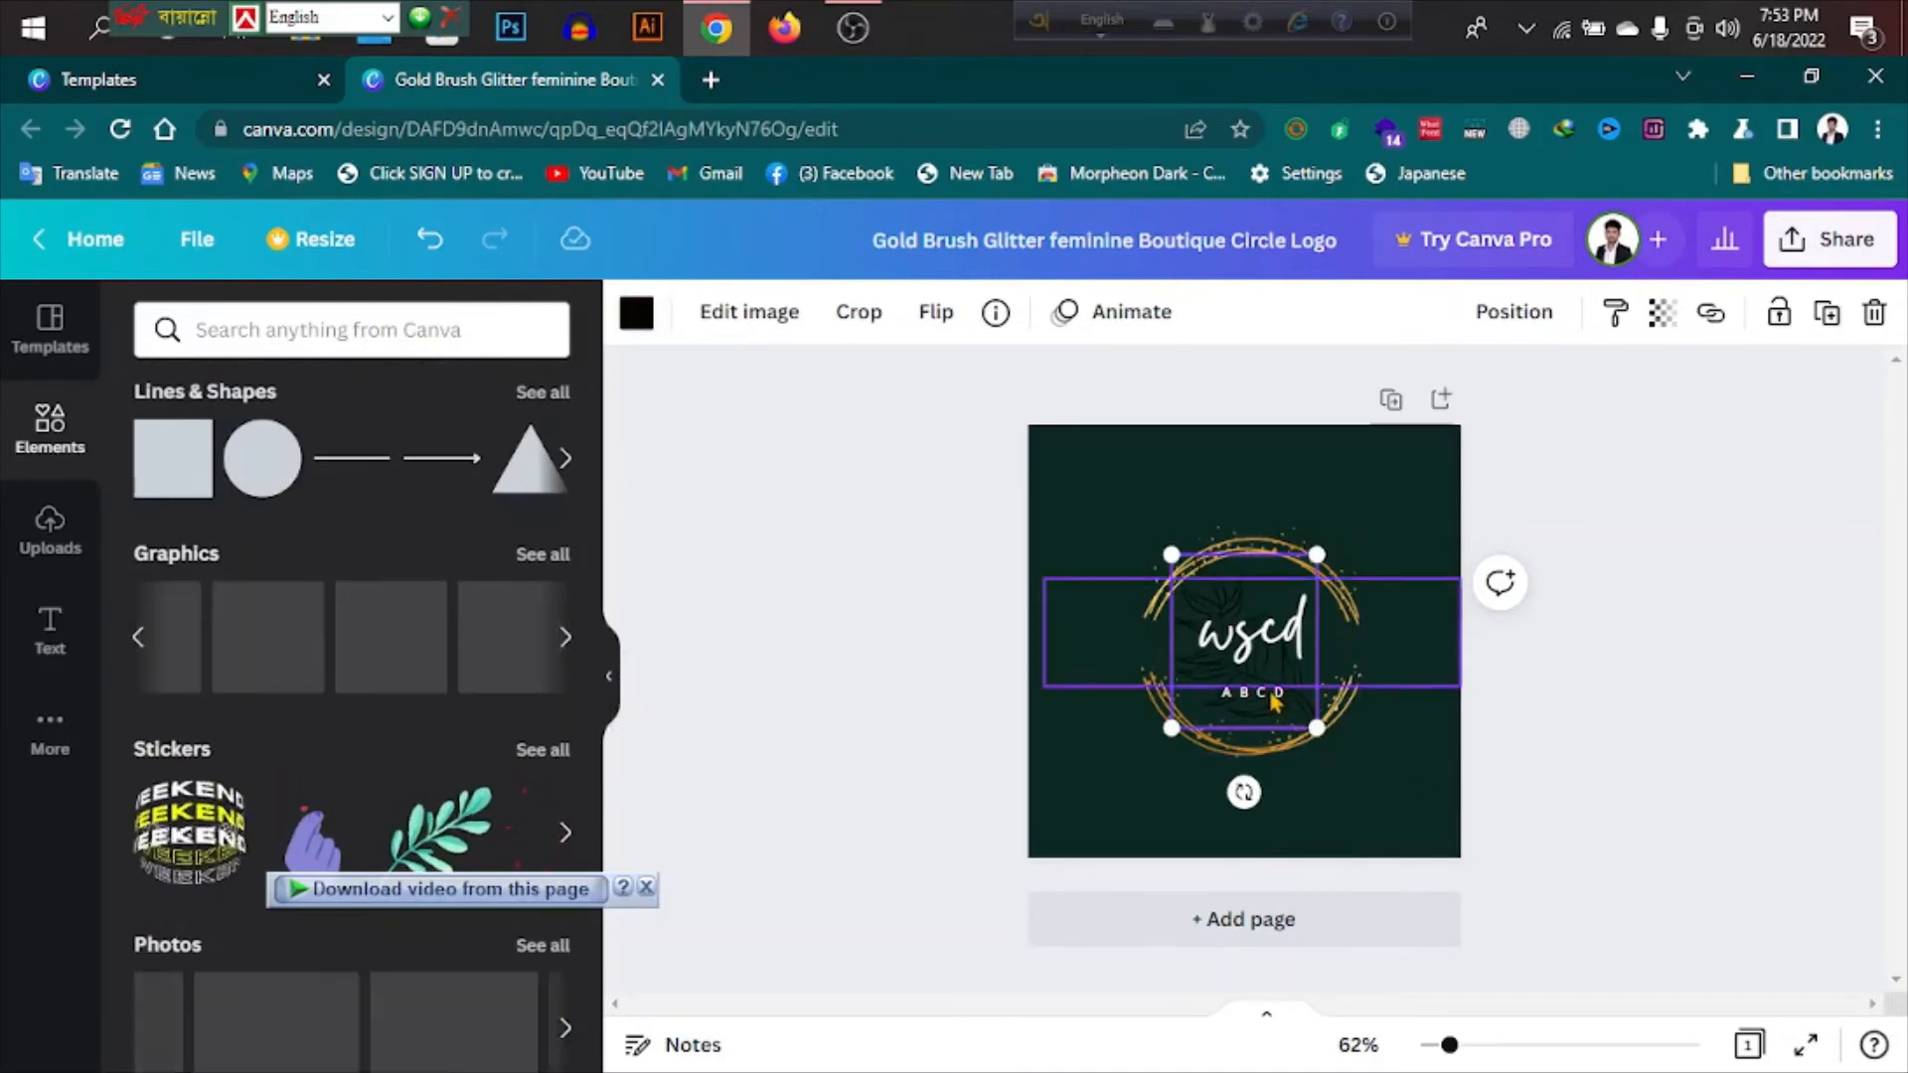
{"action": "left_click", "coordinate": [1663, 903]}
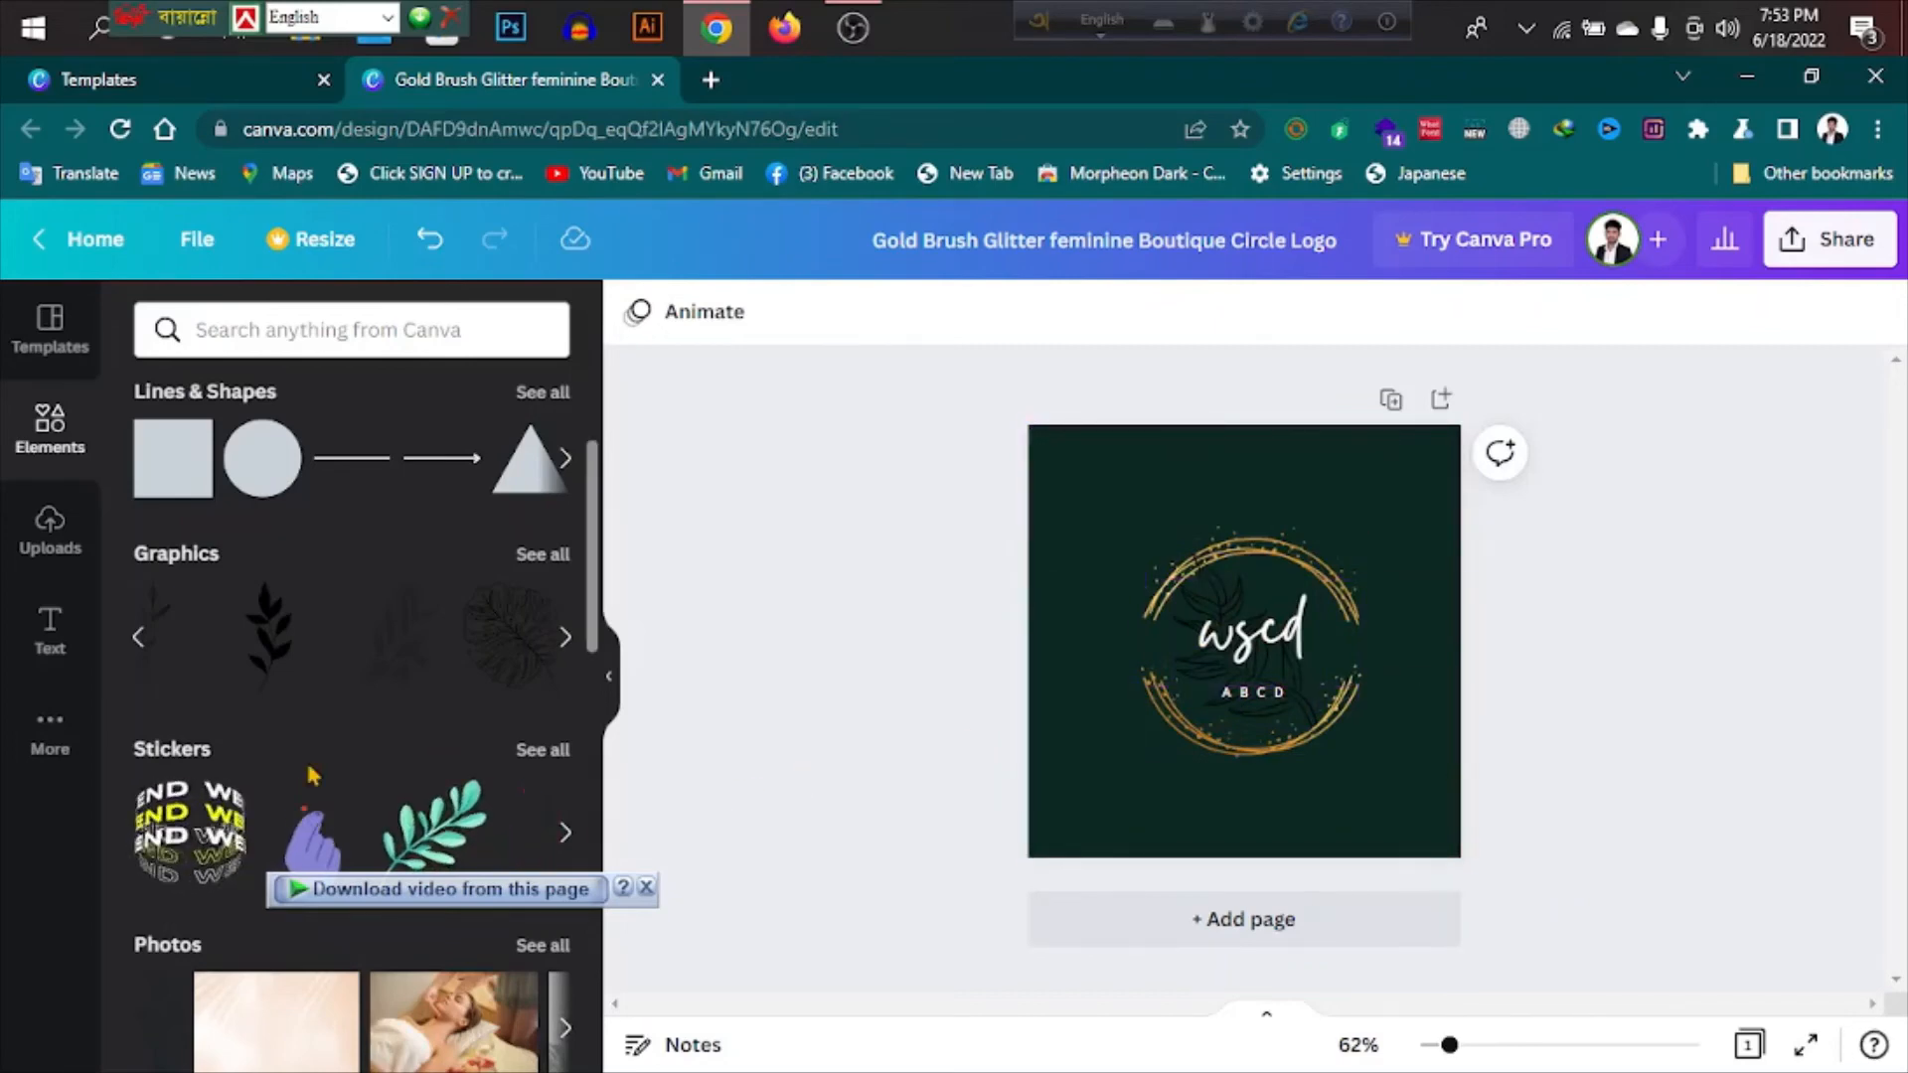
{"action": "scroll", "coordinate": [418, 815], "scroll_direction": "down", "scroll_amount": 10}
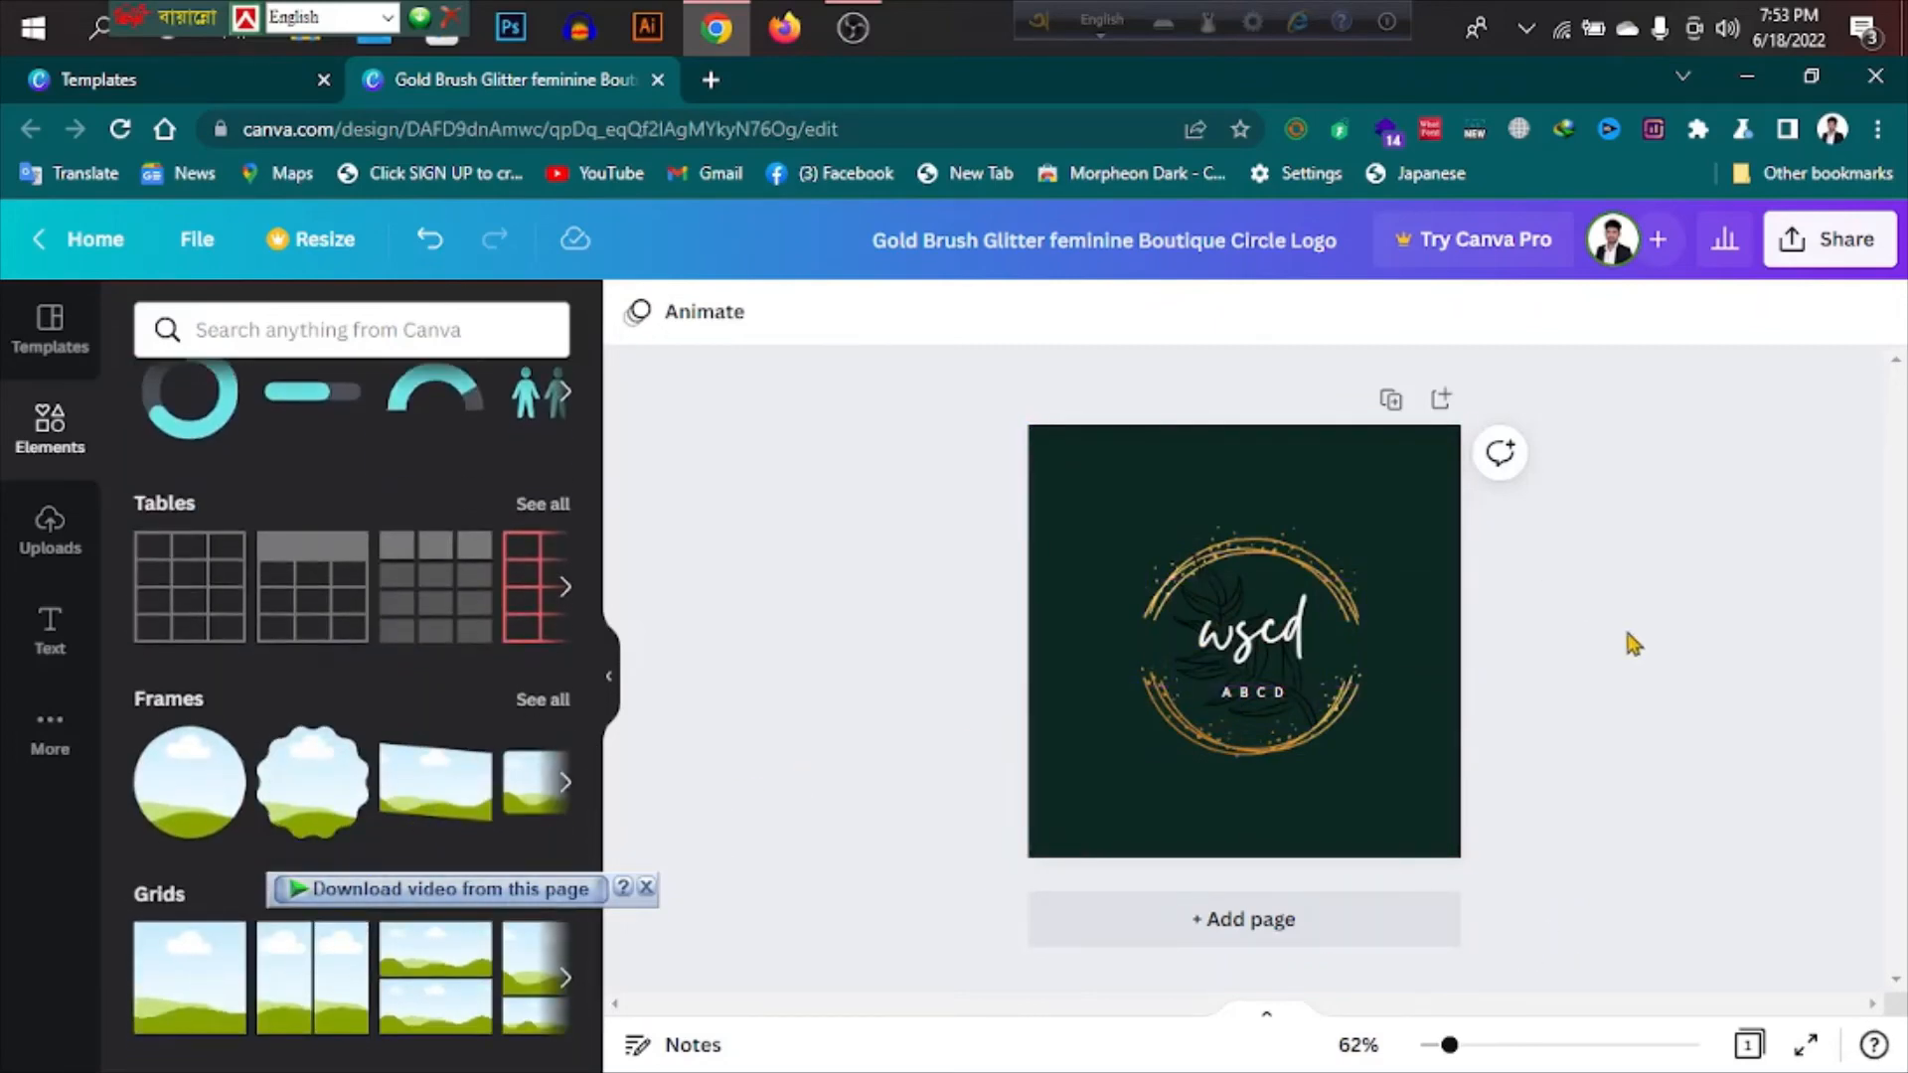
Check the available download file types and download the logo as a PNG at 500 × 500 px
{"action": "left_click", "coordinate": [1798, 261]}
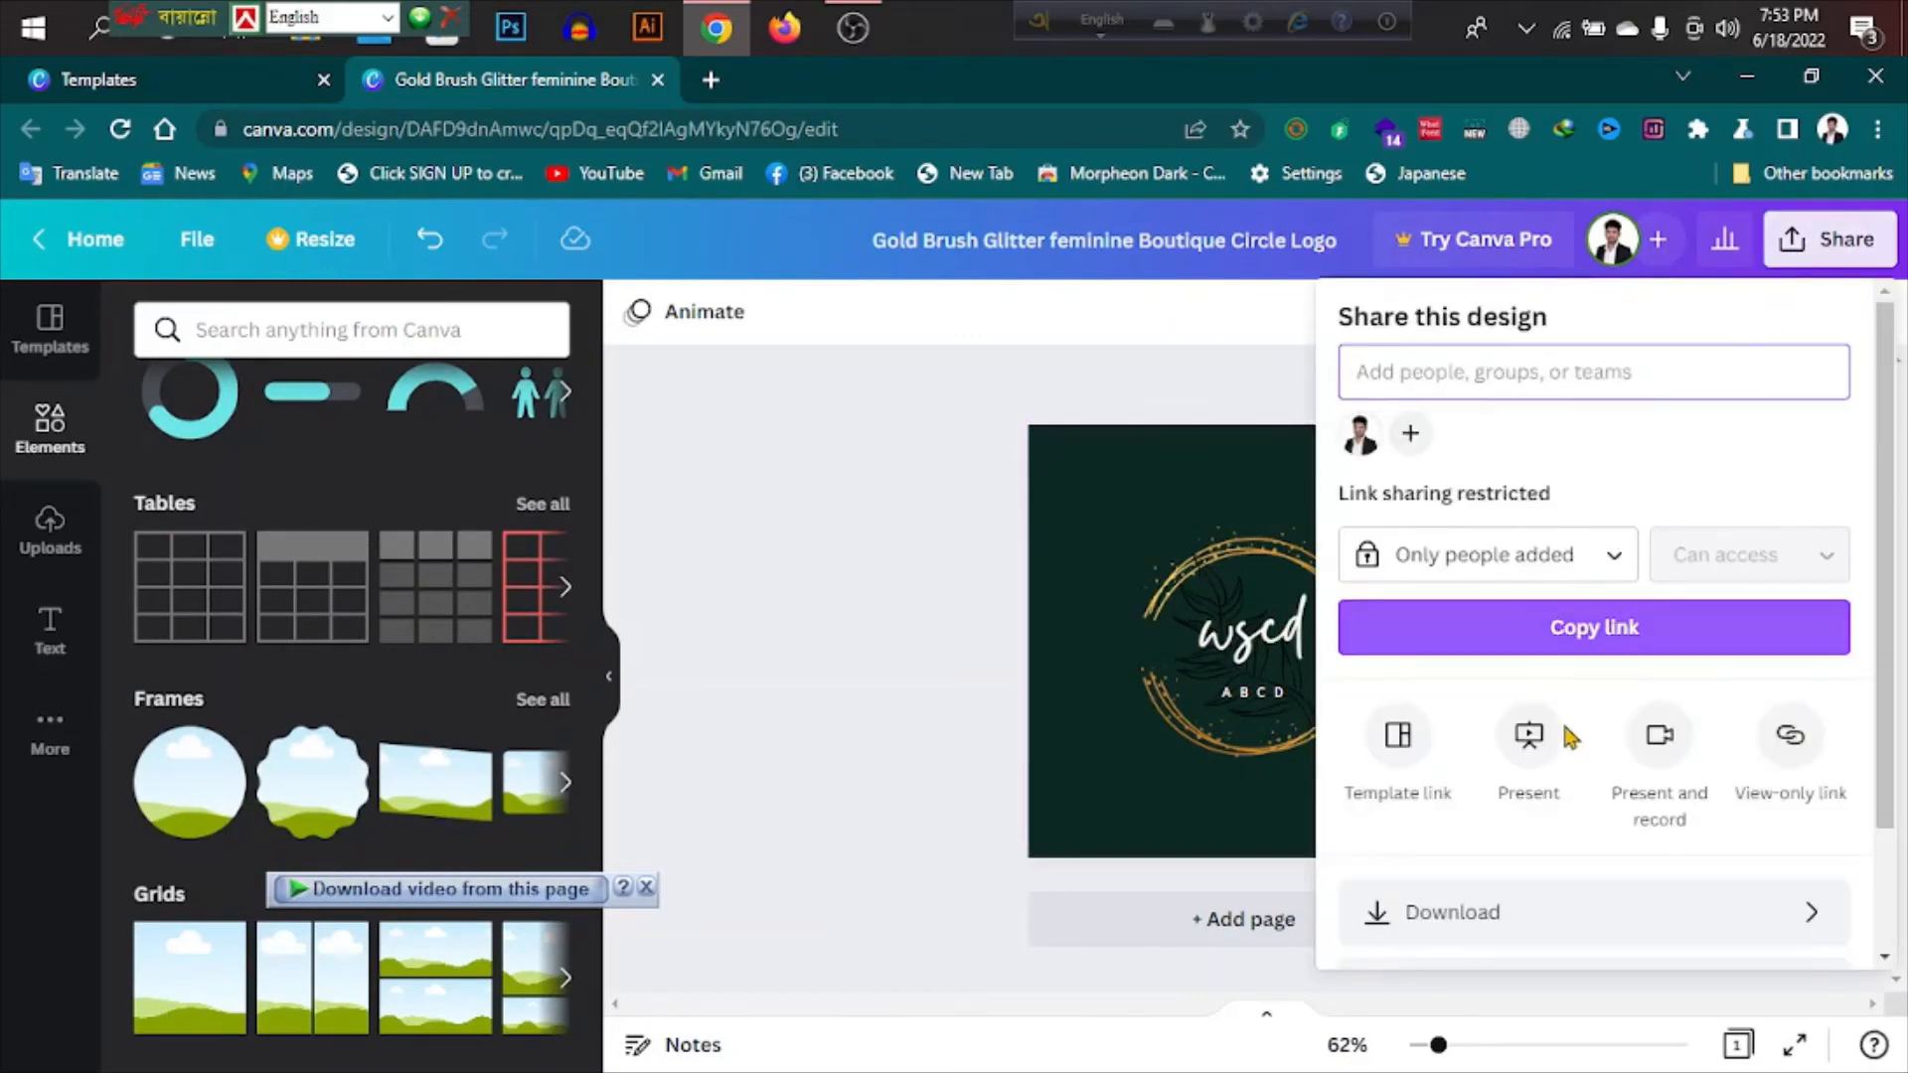
{"action": "left_click", "coordinate": [1551, 915]}
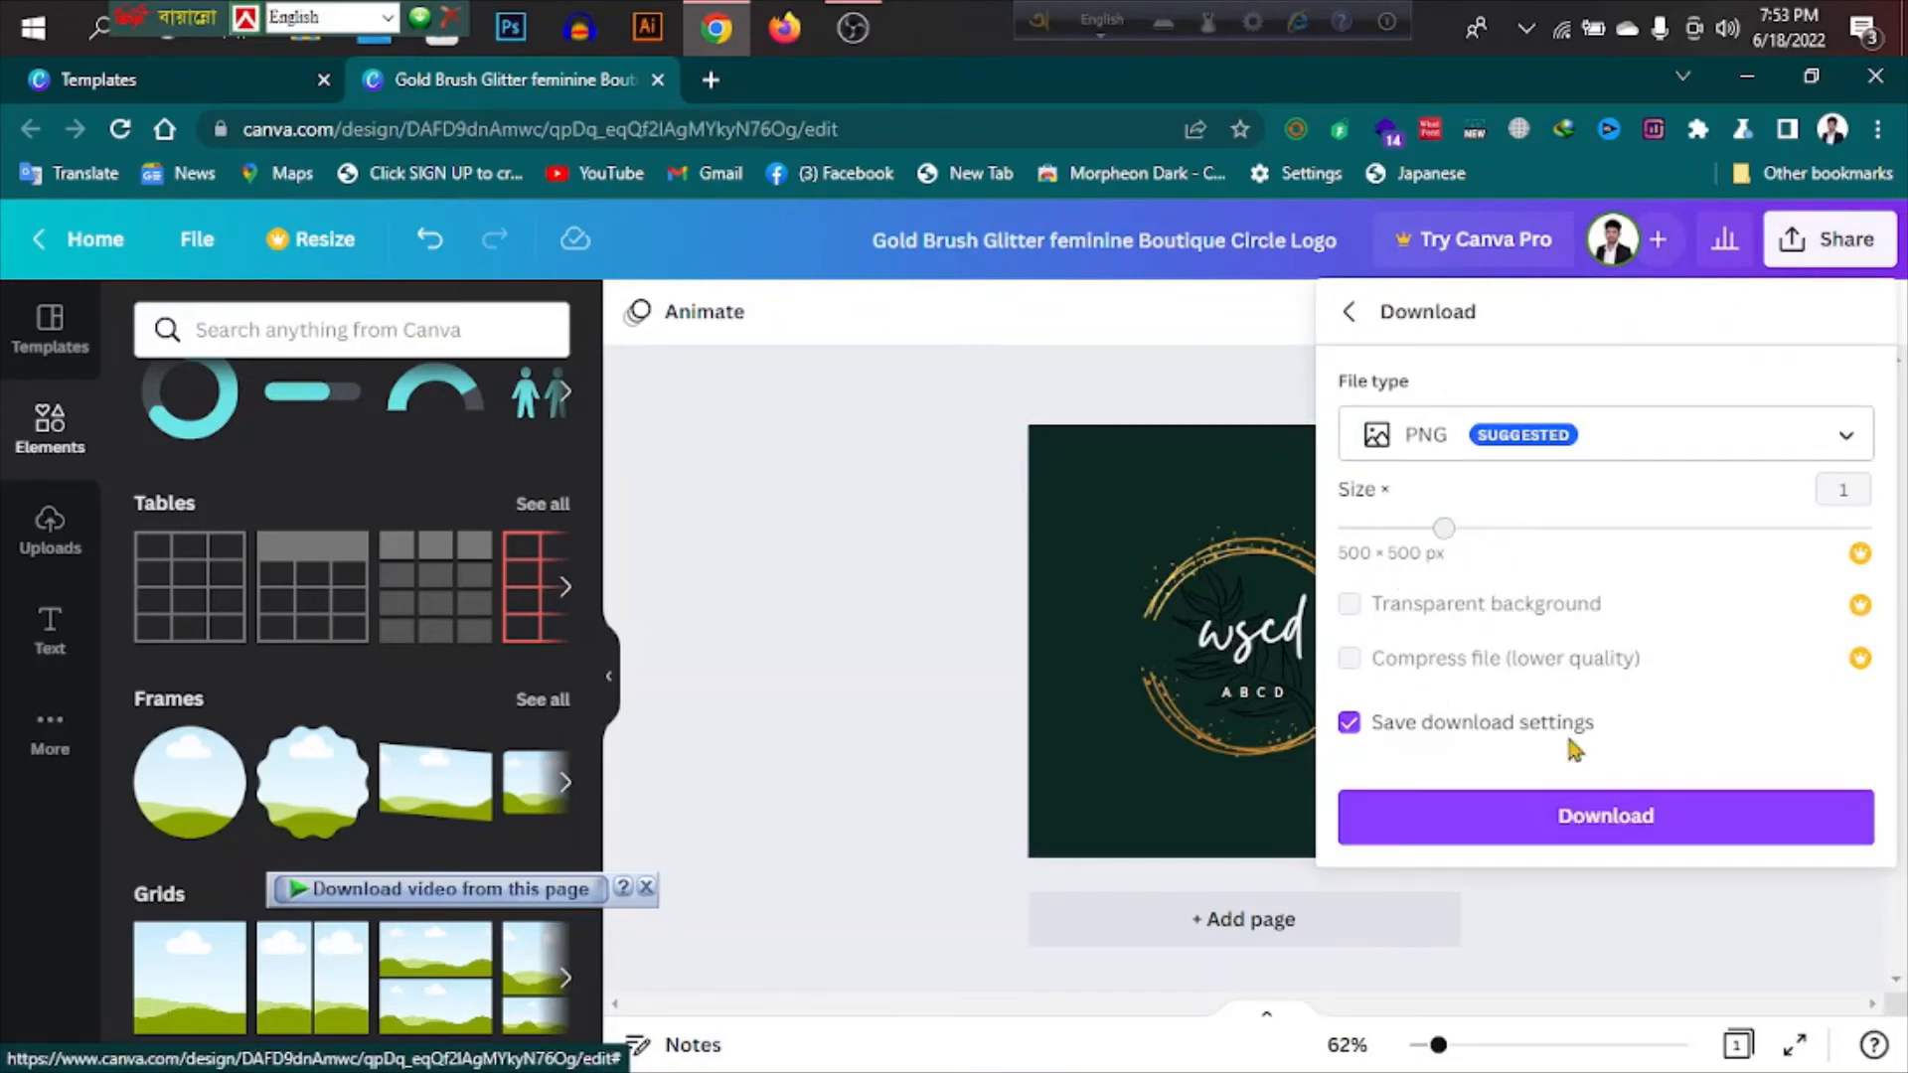
{"action": "left_click", "coordinate": [1476, 455]}
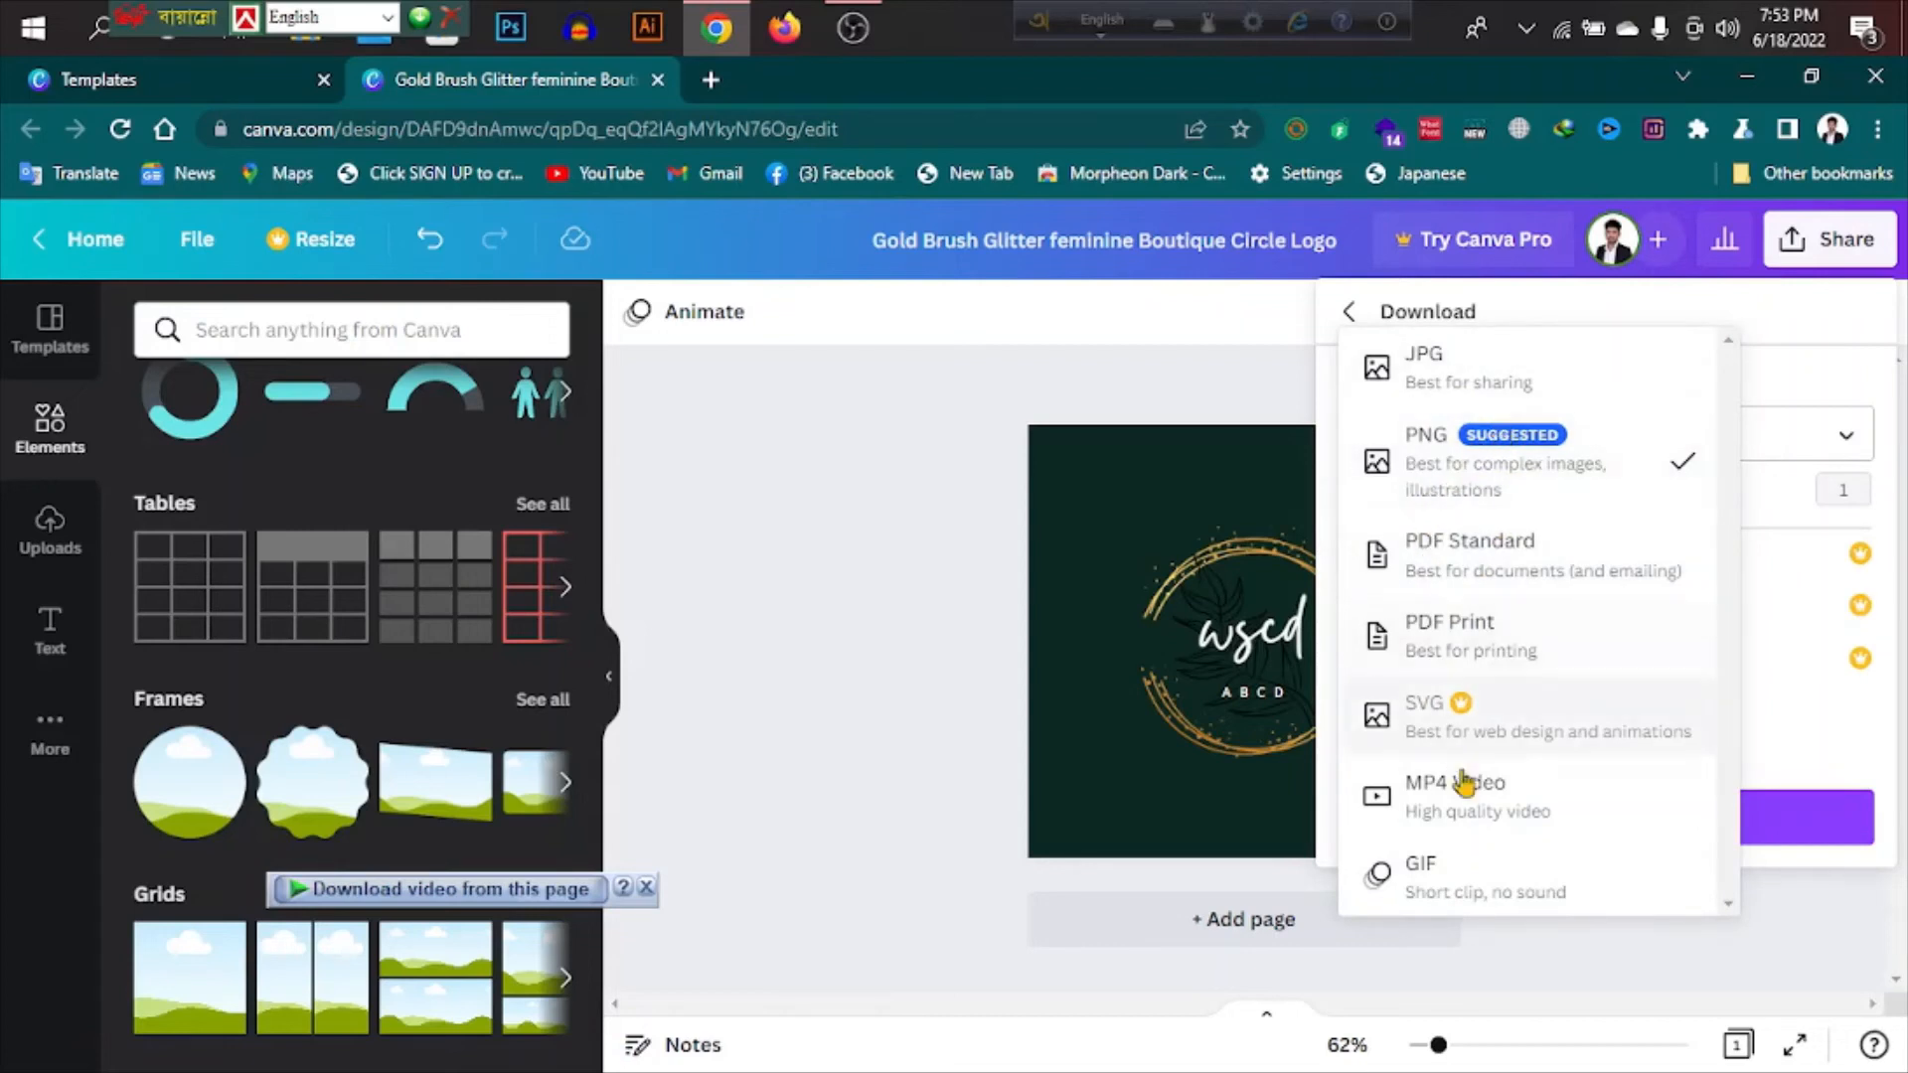
{"action": "left_click", "coordinate": [1090, 1023]}
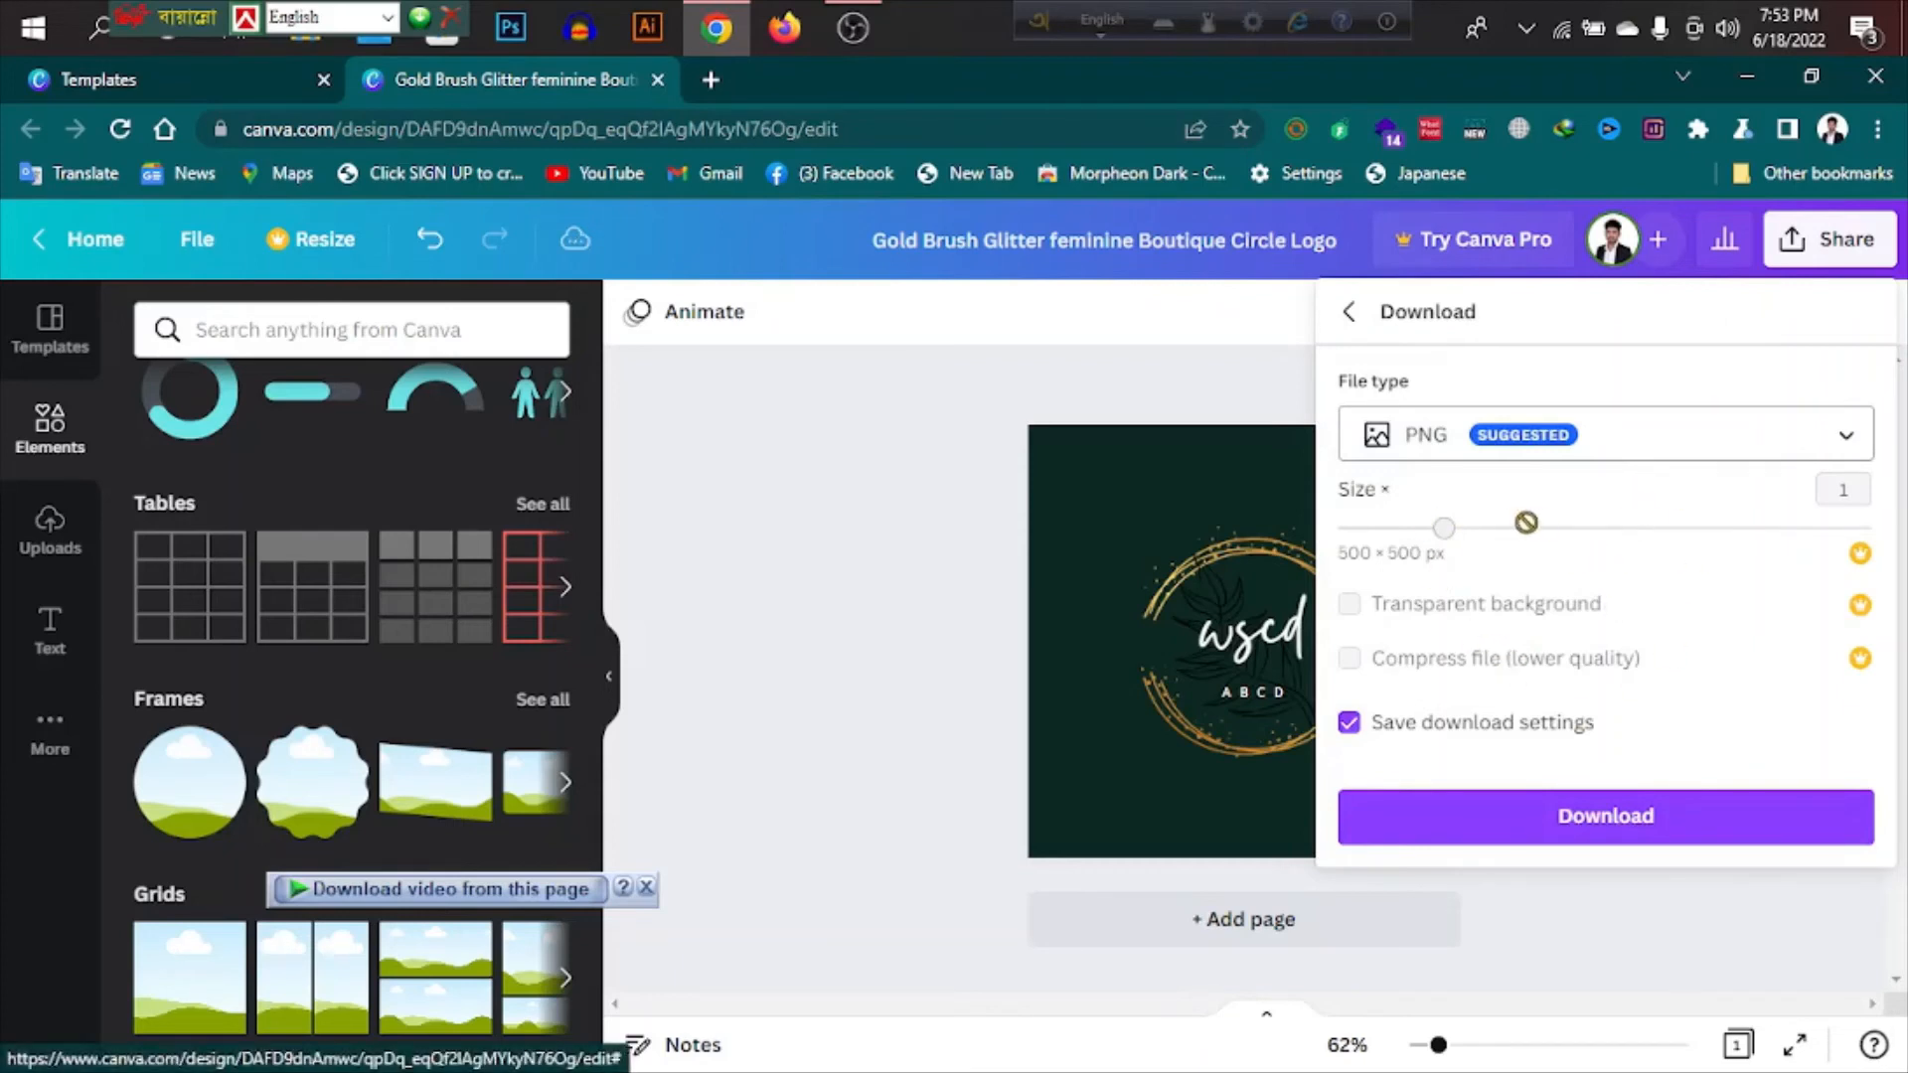
{"action": "left_click", "coordinate": [1602, 835]}
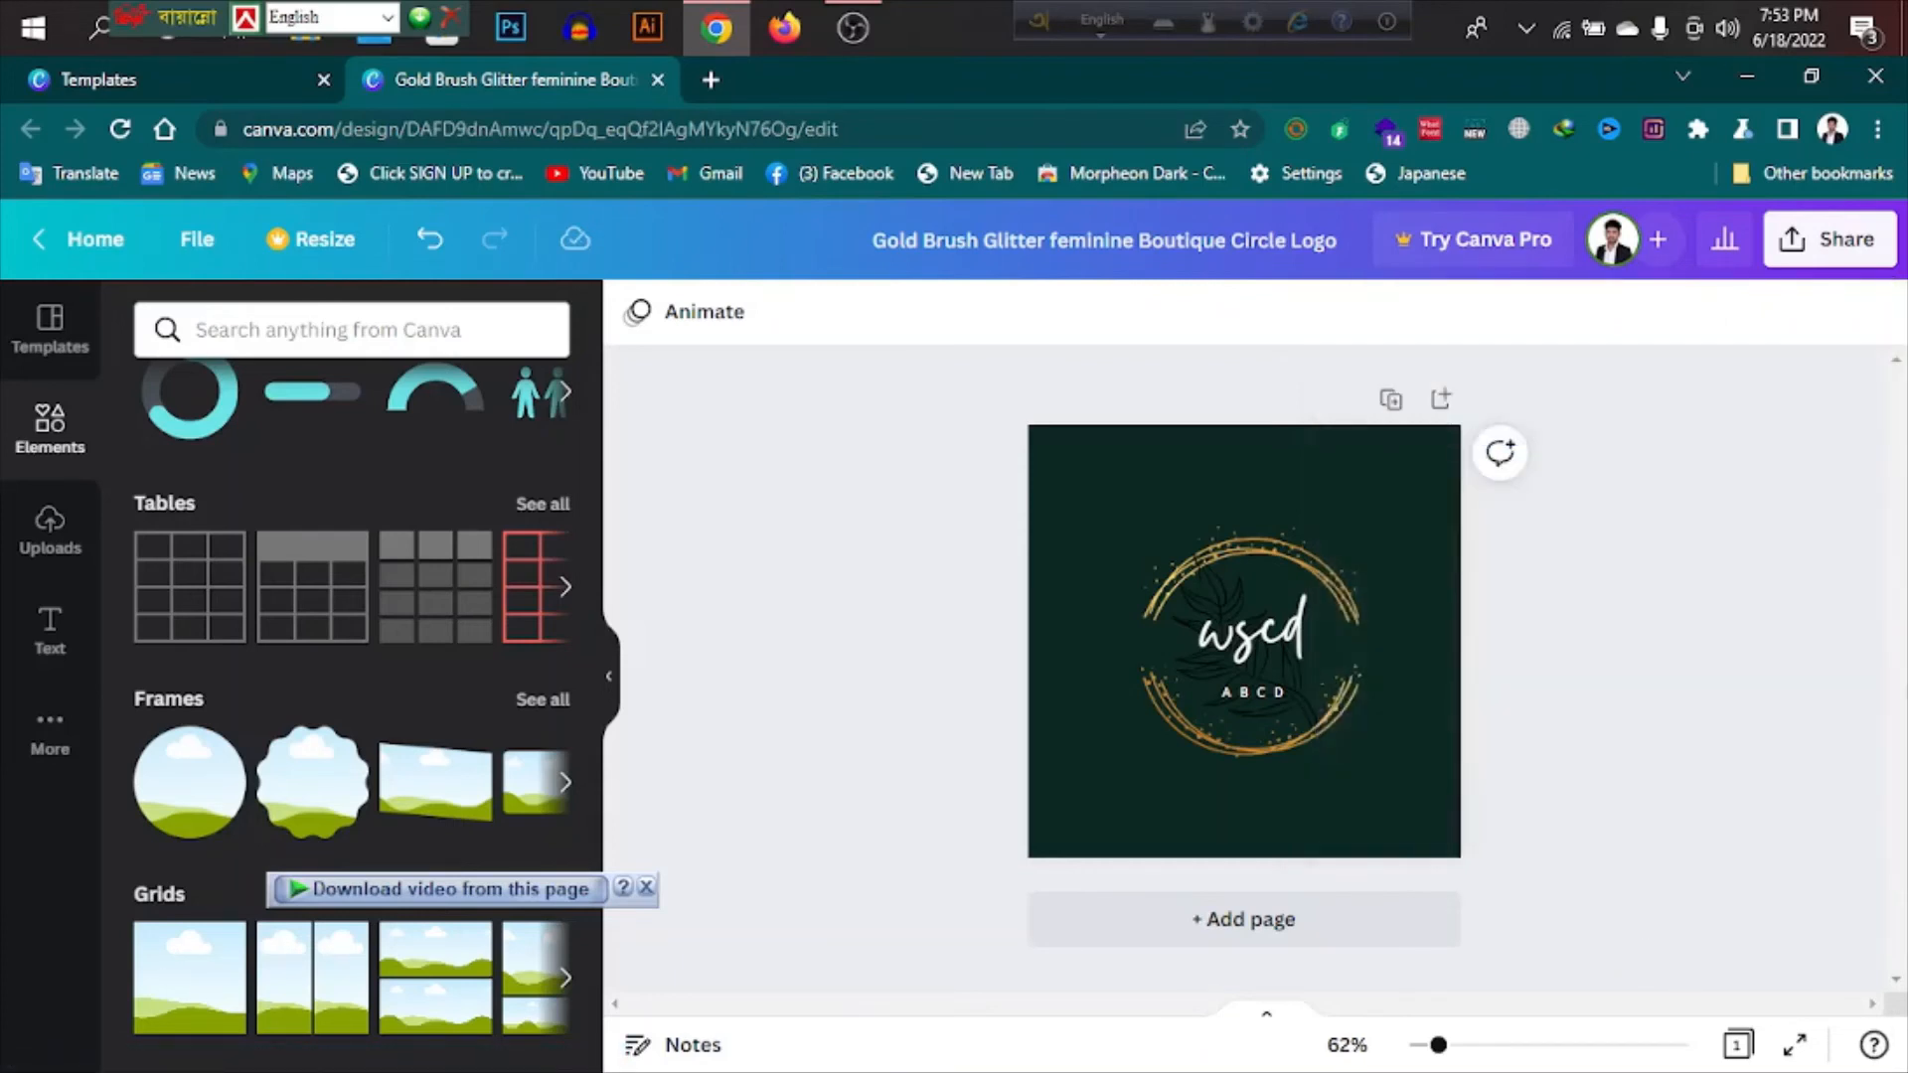
{"action": "left_click", "coordinate": [1845, 239]}
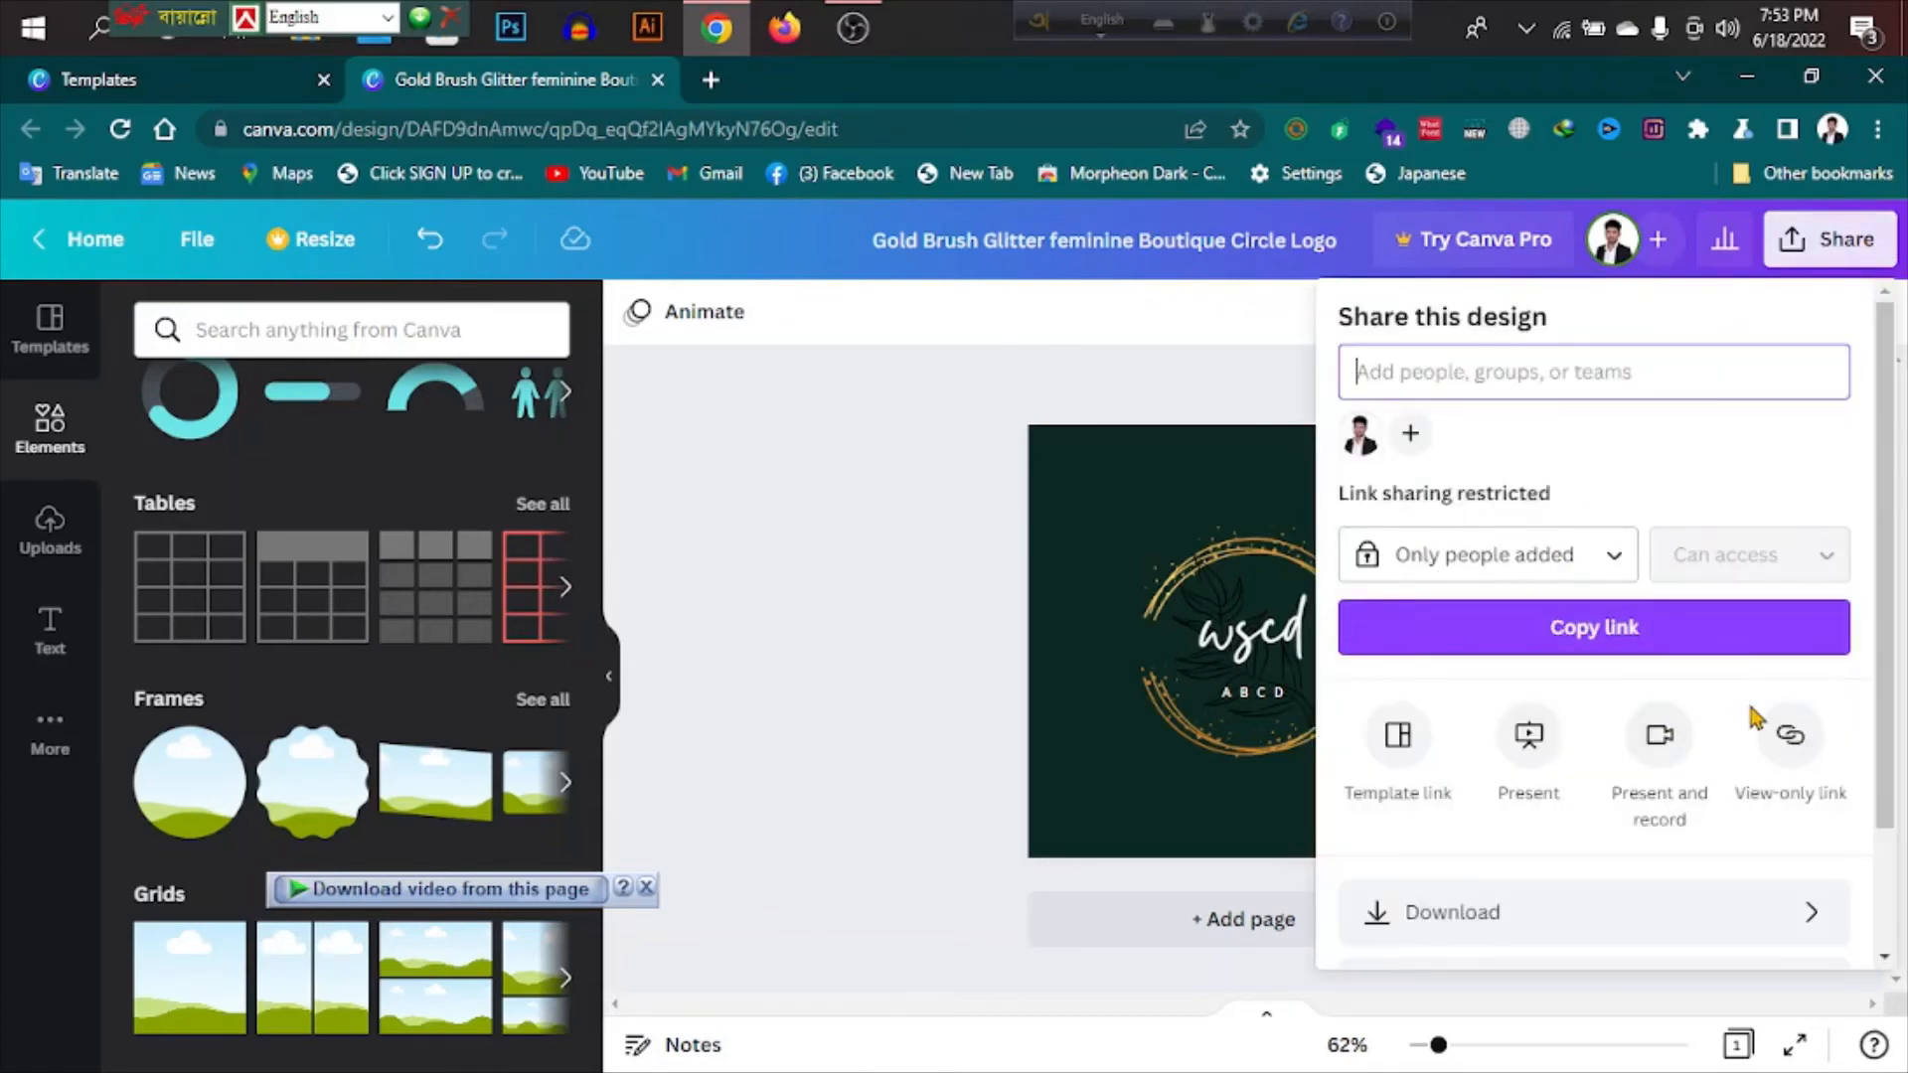
{"action": "left_click", "coordinate": [1622, 944]}
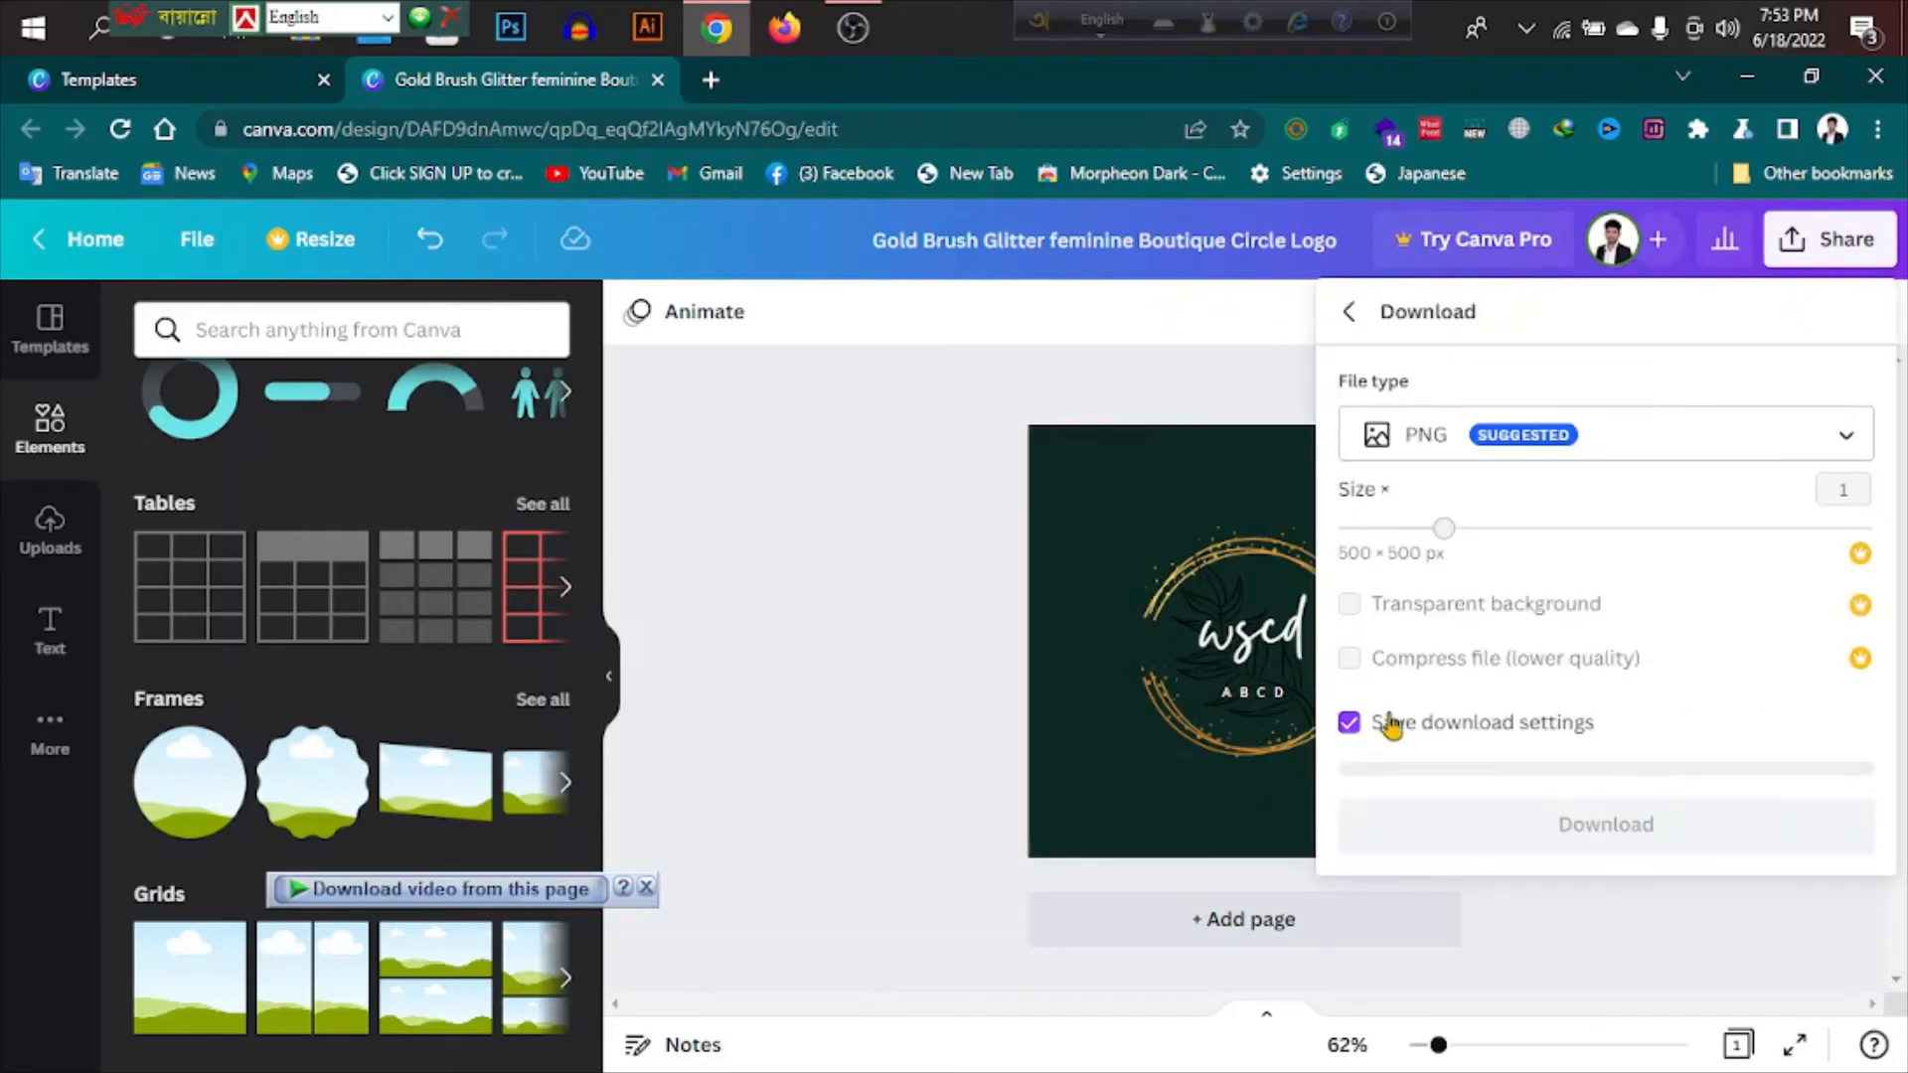
{"action": "left_click", "coordinate": [1631, 840]}
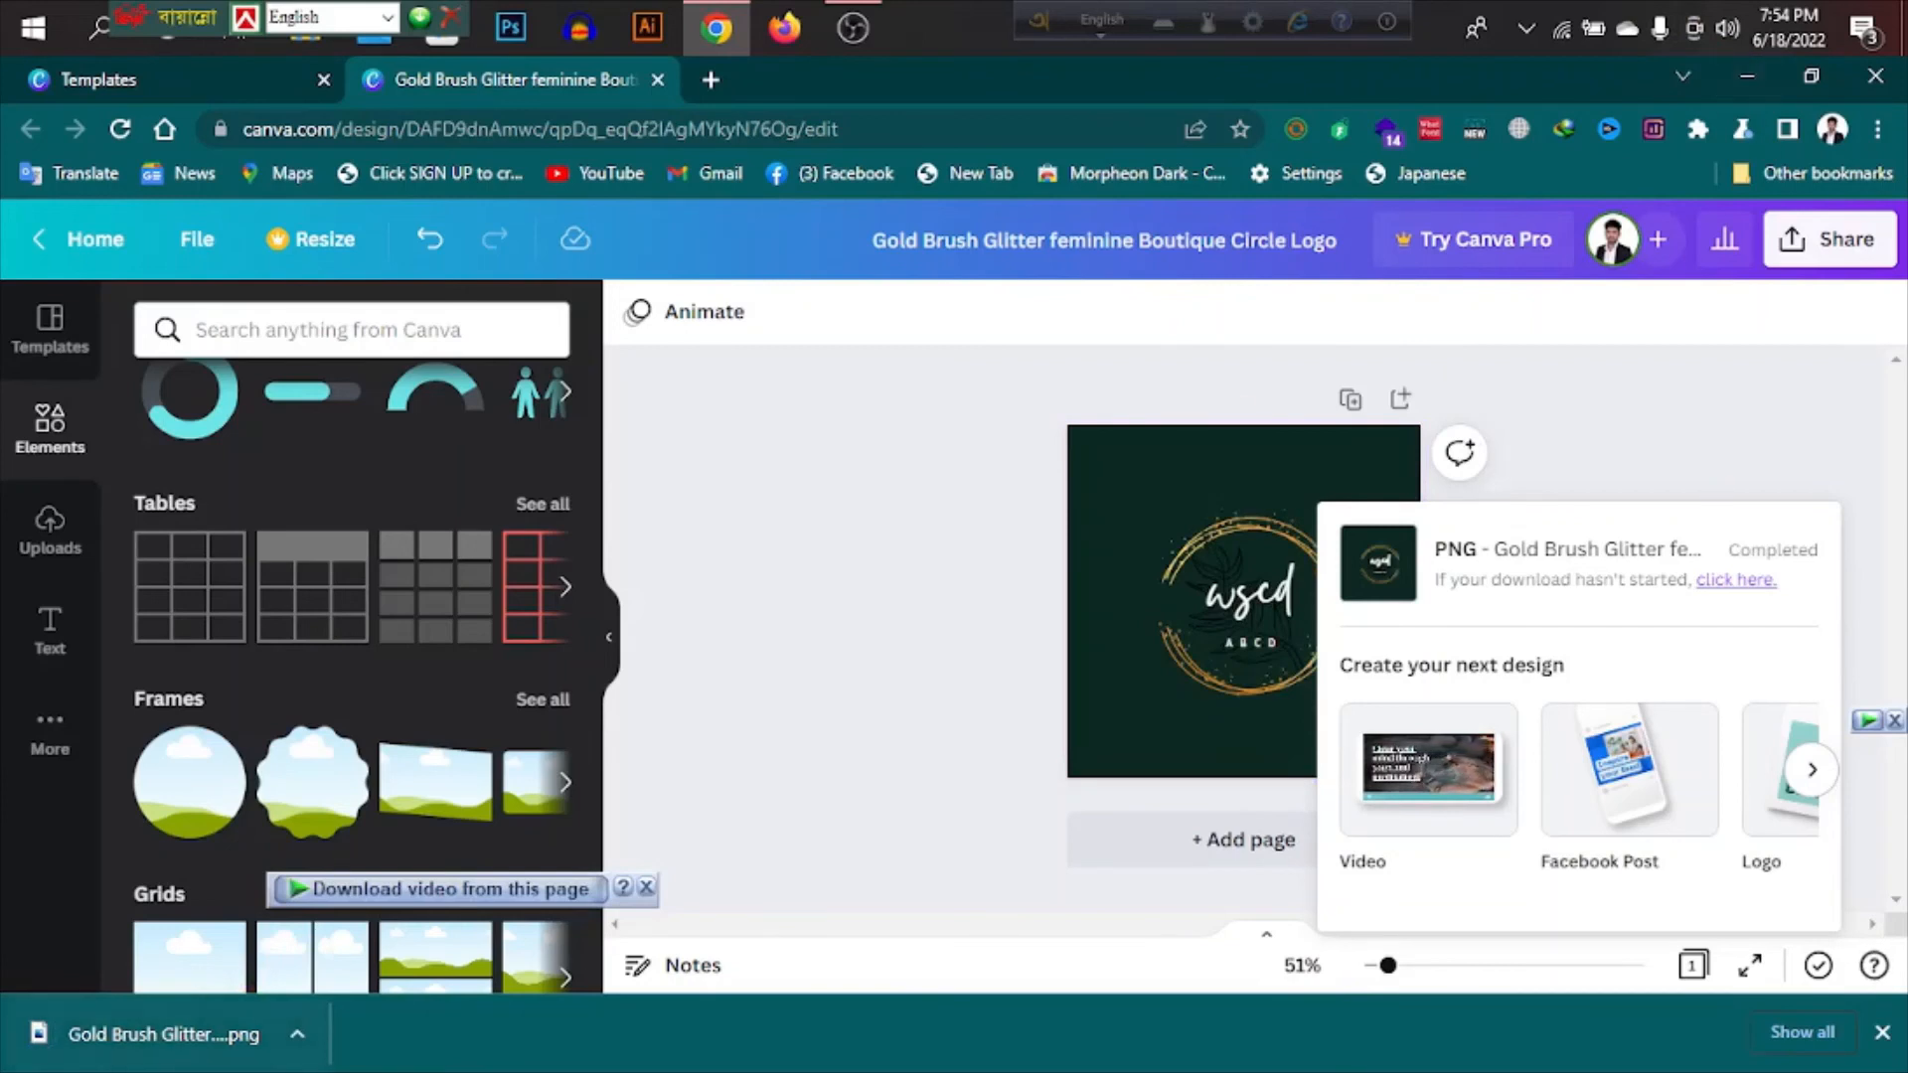
Open the downloaded PNG in the image viewer and inspect the finished logo at closer and full view
{"action": "left_click", "coordinate": [189, 1044]}
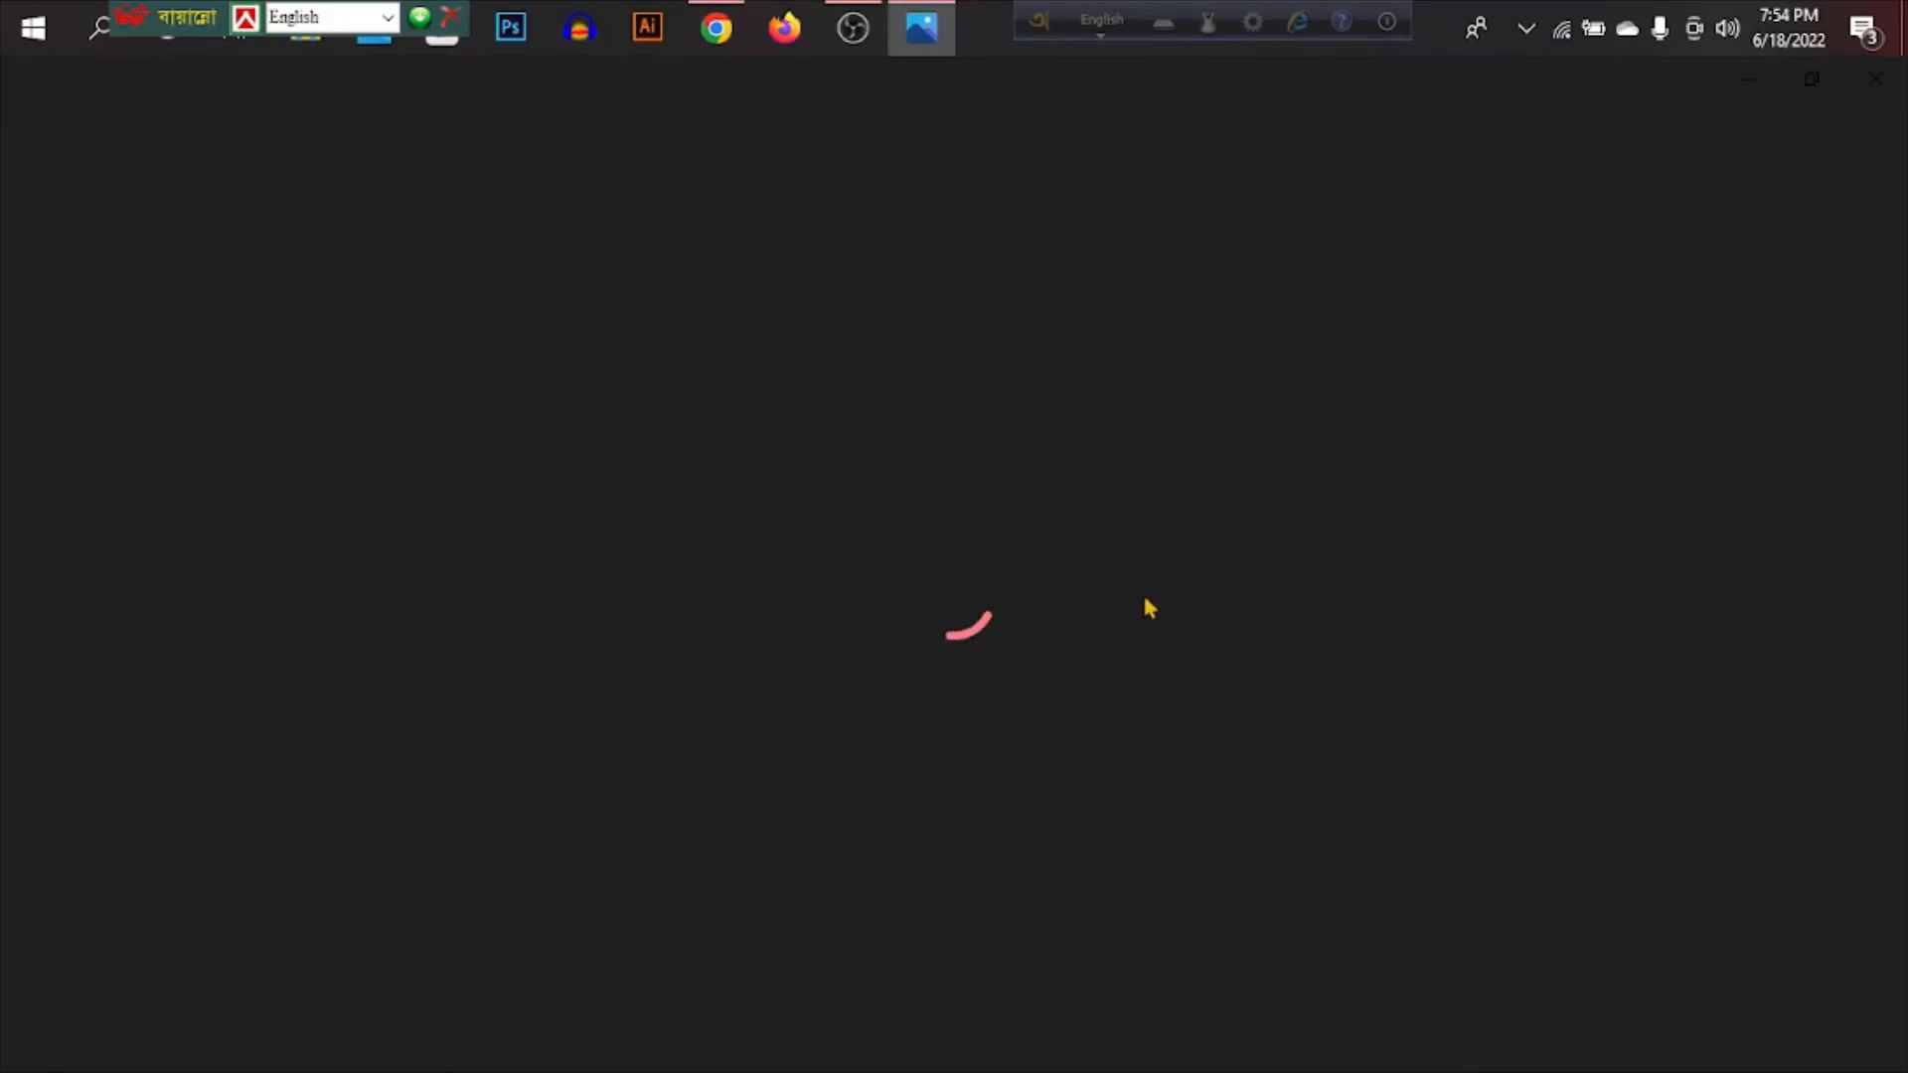
{"action": "scroll", "coordinate": [909, 766], "scroll_direction": "up", "scroll_amount": 2}
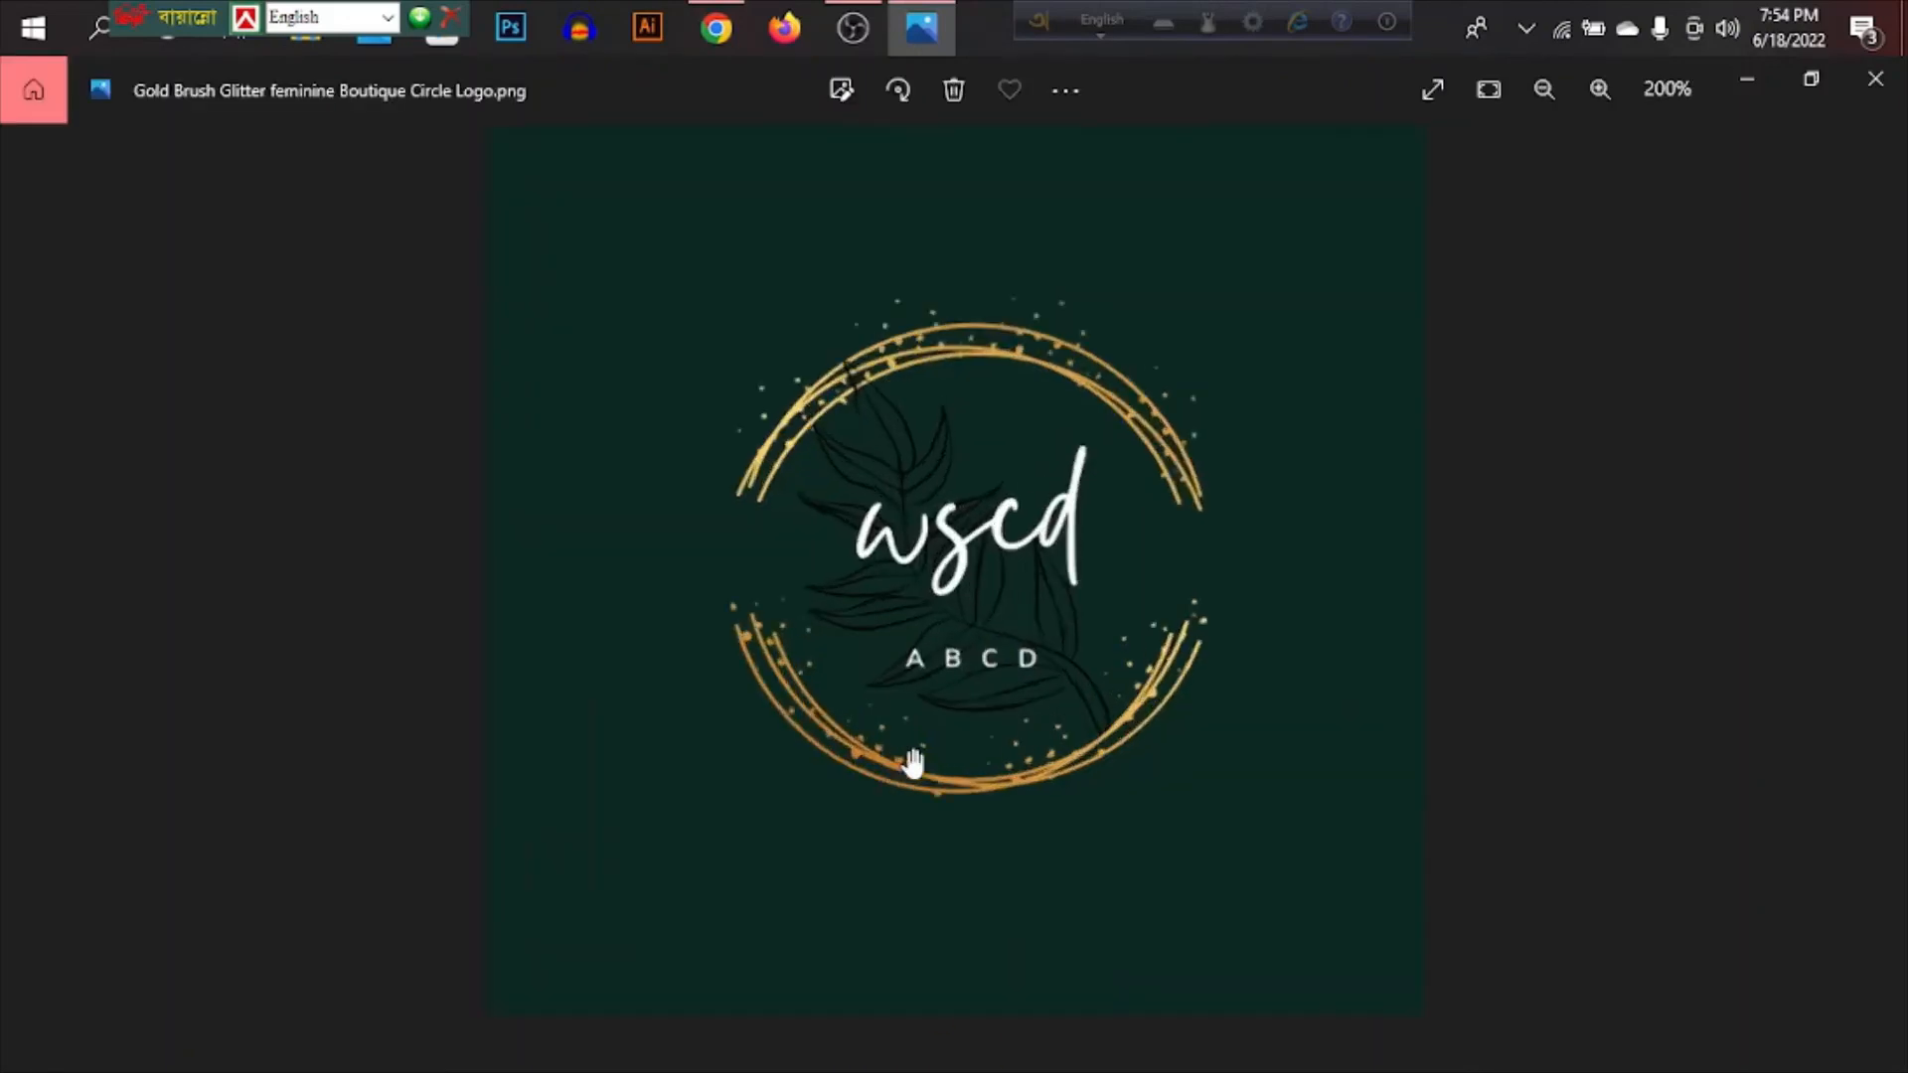
{"action": "scroll", "coordinate": [1077, 676], "scroll_direction": "down", "scroll_amount": 1}
{"action": "scroll", "coordinate": [1078, 675], "scroll_direction": "down", "scroll_amount": 1}
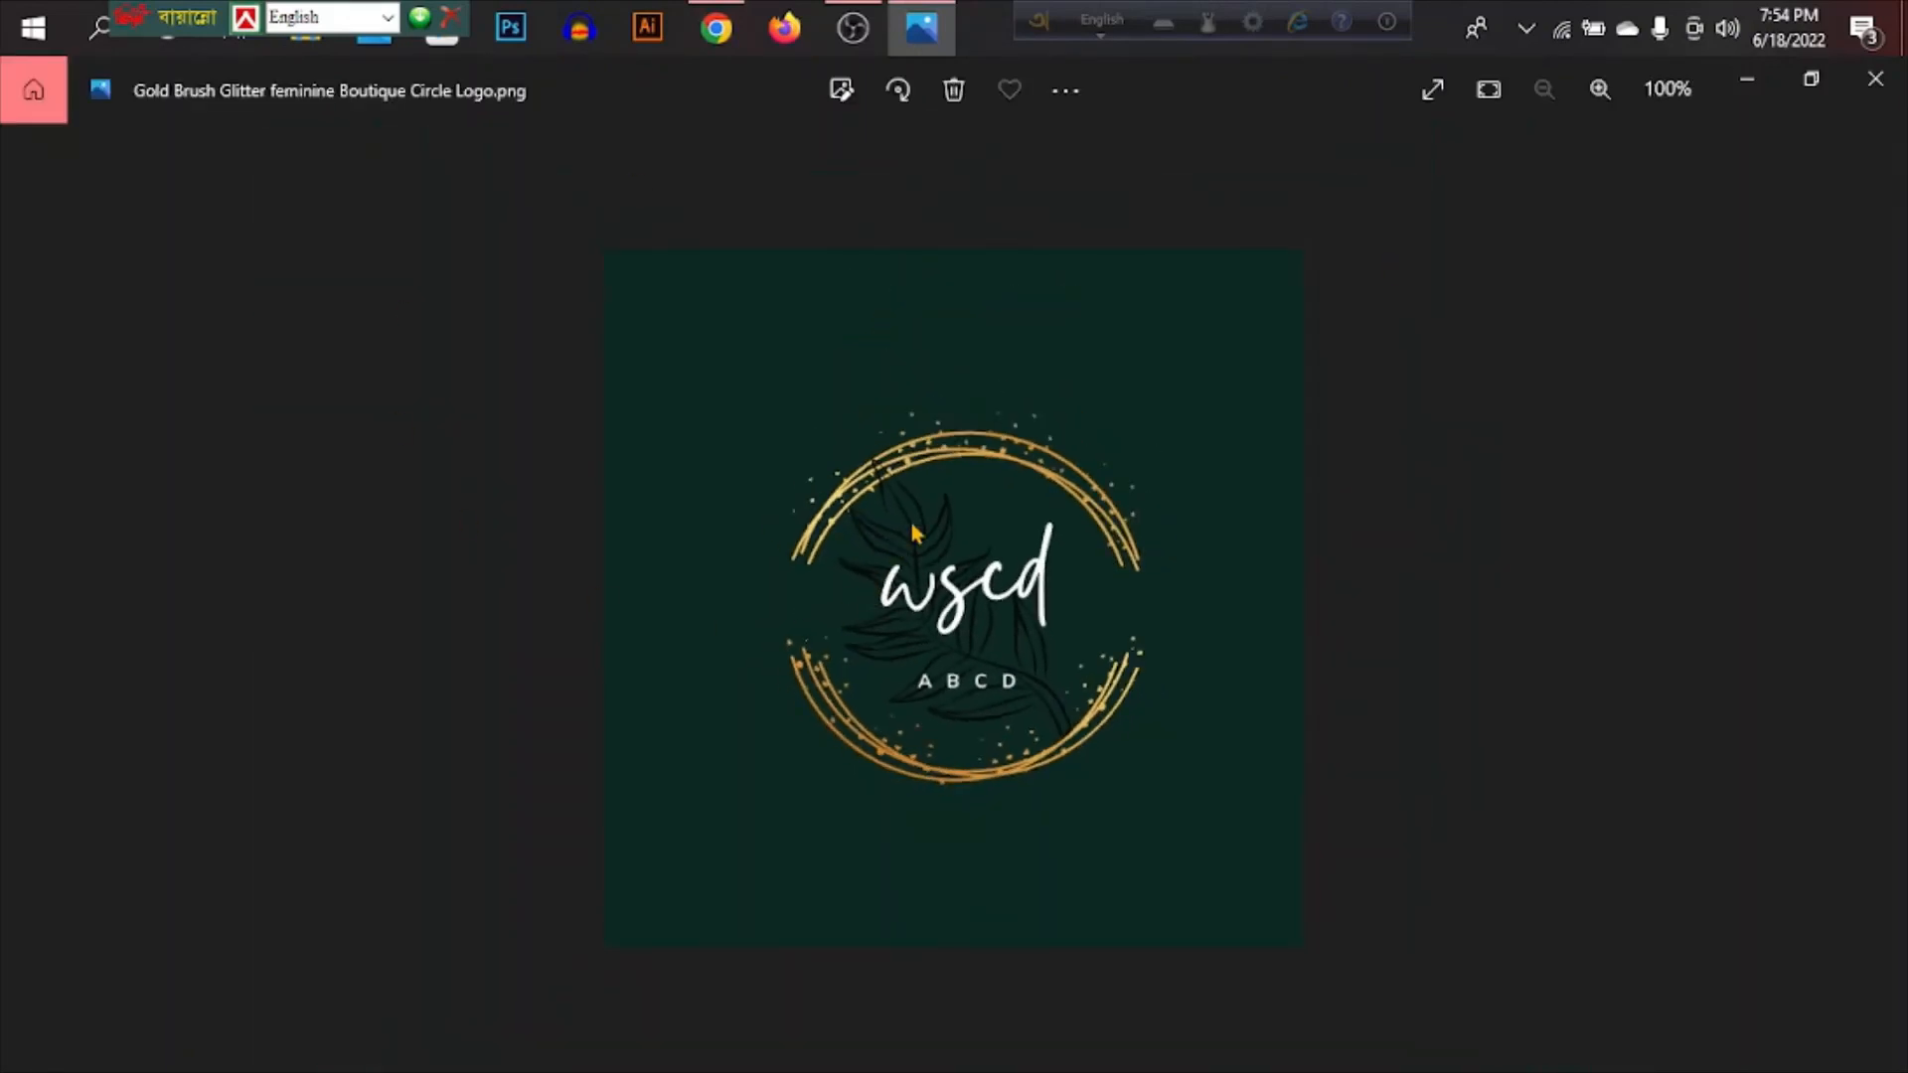